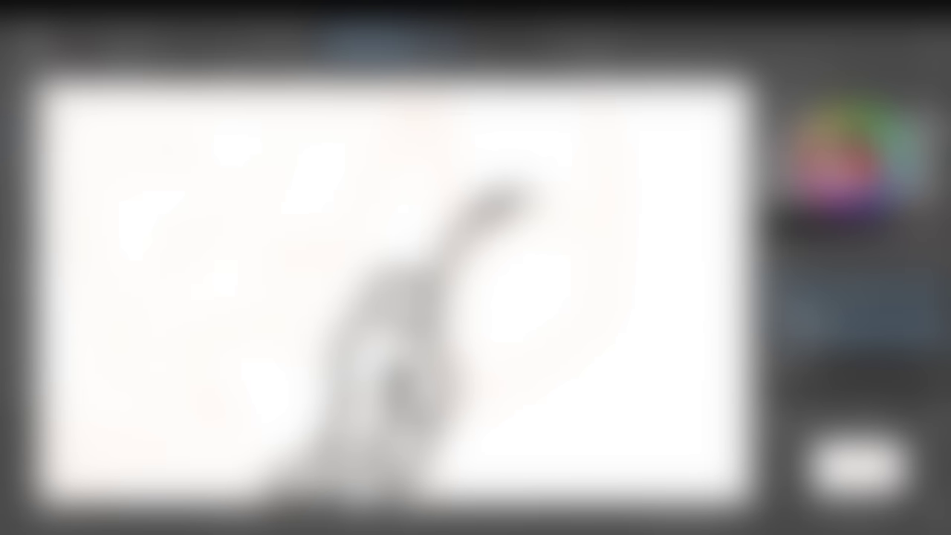
# Step: Ink the forearm's lower contour from the wrist up to the elbow and add a short line at the wrist
pyautogui.moveTo(442, 401); pyautogui.dragTo(613, 279)
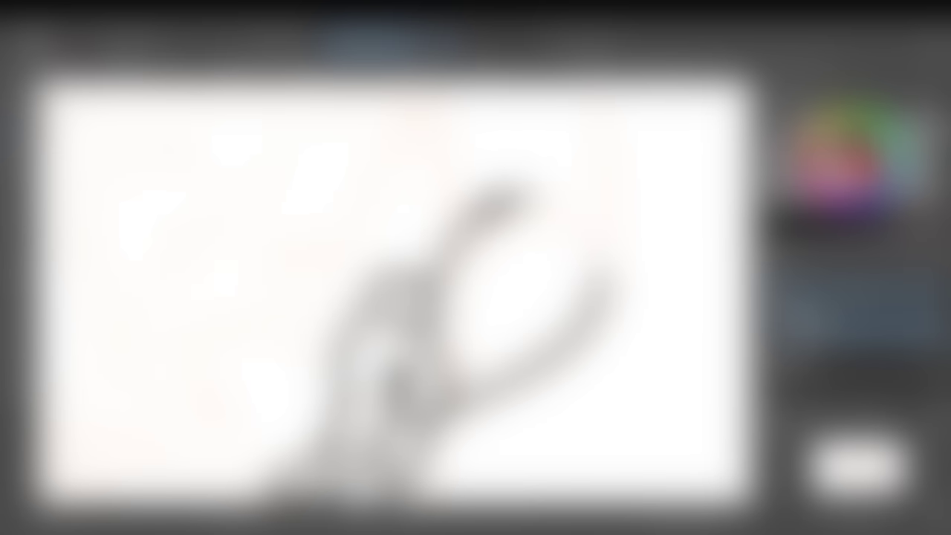
pyautogui.hotkey('ctrl', 'z')
pyautogui.moveTo(442, 405)
pyautogui.mouseDown()
pyautogui.moveTo(590, 319)
pyautogui.moveTo(639, 267)
pyautogui.mouseUp()
pyautogui.hotkey('ctrl', 'z')
pyautogui.moveTo(438, 419)
pyautogui.mouseDown()
pyautogui.moveTo(635, 257)
pyautogui.moveTo(617, 227)
pyautogui.mouseUp()
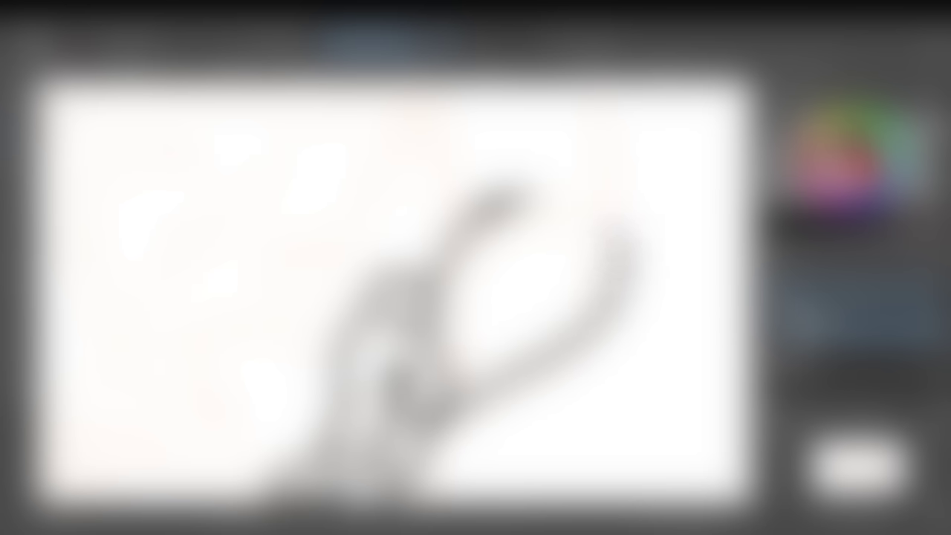
pyautogui.moveTo(432, 386); pyautogui.dragTo(468, 336)
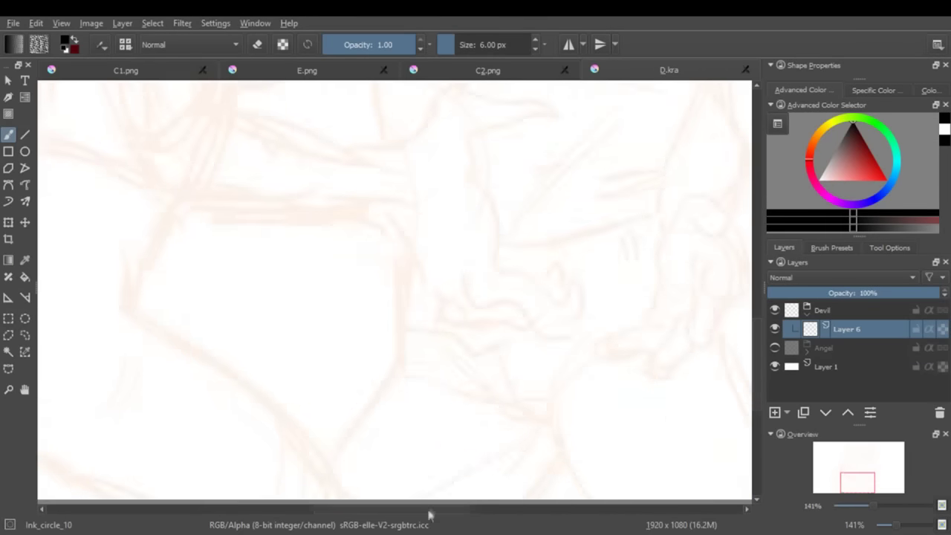
# Step: Ink the devil's hanging hand over the sketch, outlining the palm, thumb and fingers with the 6 px ink brush
pyautogui.moveTo(424, 279); pyautogui.dragTo(442, 220)
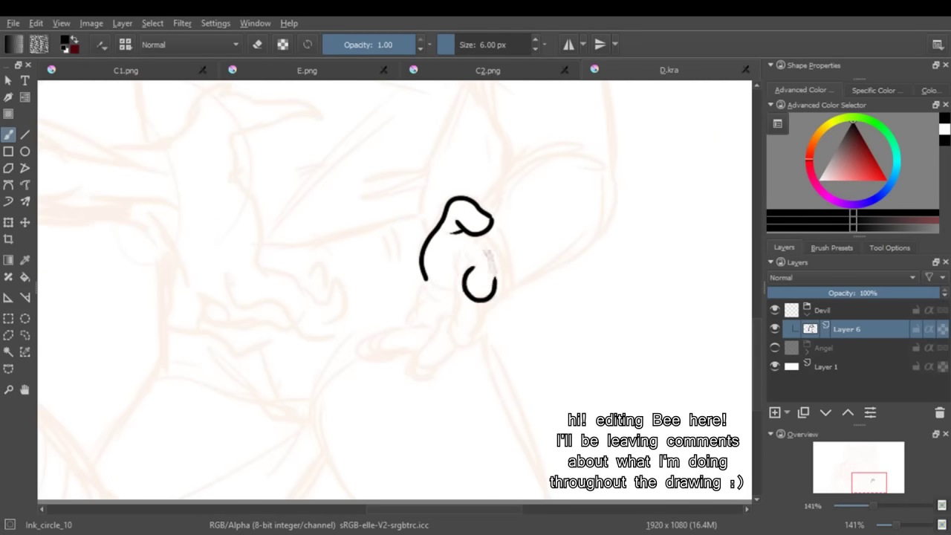
pyautogui.moveTo(488, 255); pyautogui.dragTo(488, 299)
pyautogui.moveTo(456, 259); pyautogui.dragTo(466, 285)
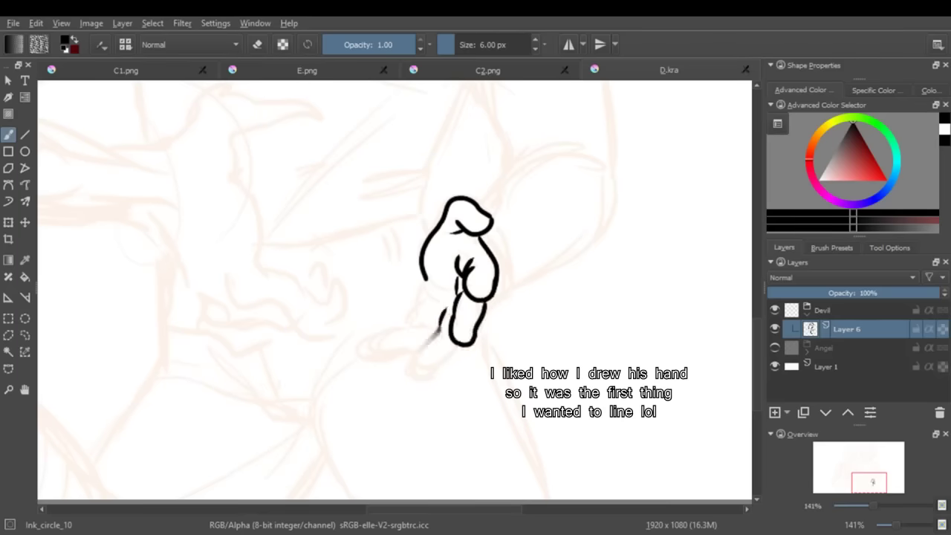
pyautogui.moveTo(429, 340)
pyautogui.mouseDown()
pyautogui.moveTo(451, 357)
pyautogui.moveTo(376, 356)
pyautogui.mouseUp()
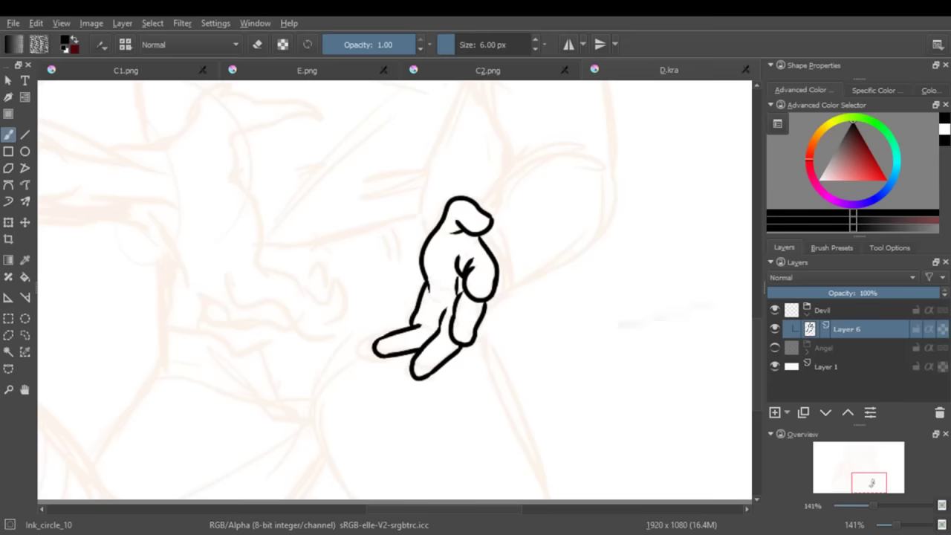
pyautogui.scroll(-5, 394, 290)
pyautogui.scroll(8, 393, 498)
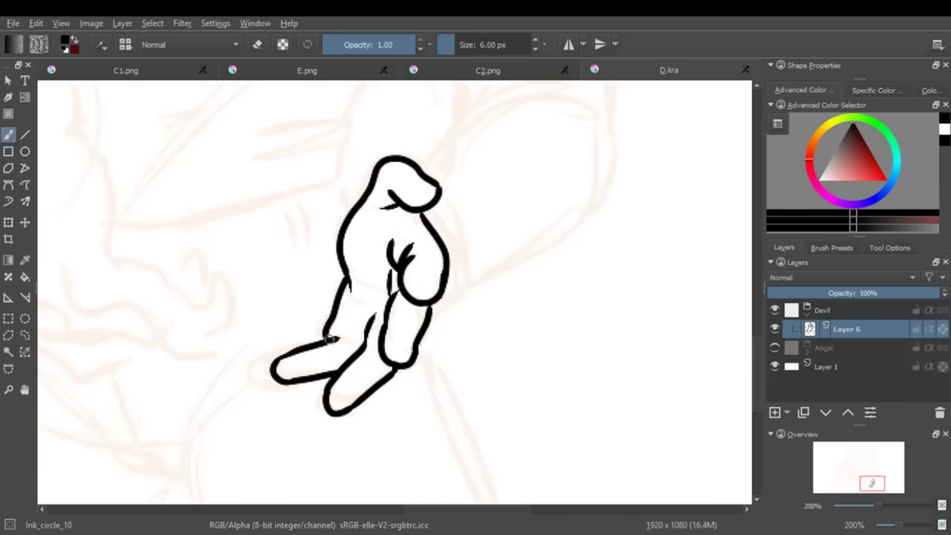
# Step: Rename the hand's line-art layer in the Devil group as forearm
pyautogui.scroll(3, 755, 338)
pyautogui.scroll(-2, 756, 338)
pyautogui.doubleClick(841, 327)
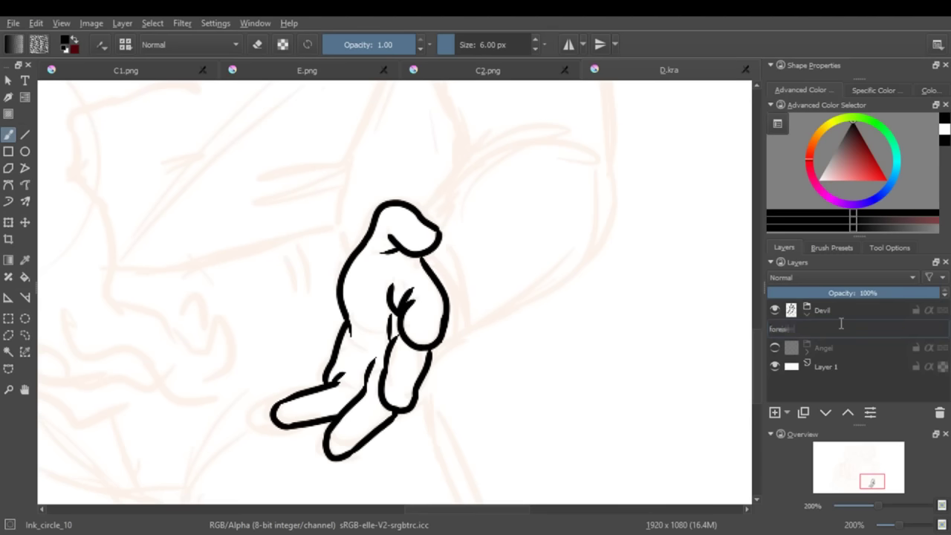
pyautogui.press('Return')
# Step: Ink the forearm's upper contour from the hand up to the elbow crease on the forearm layer
pyautogui.scroll(2, 446, 298)
pyautogui.moveTo(424, 290); pyautogui.dragTo(565, 206)
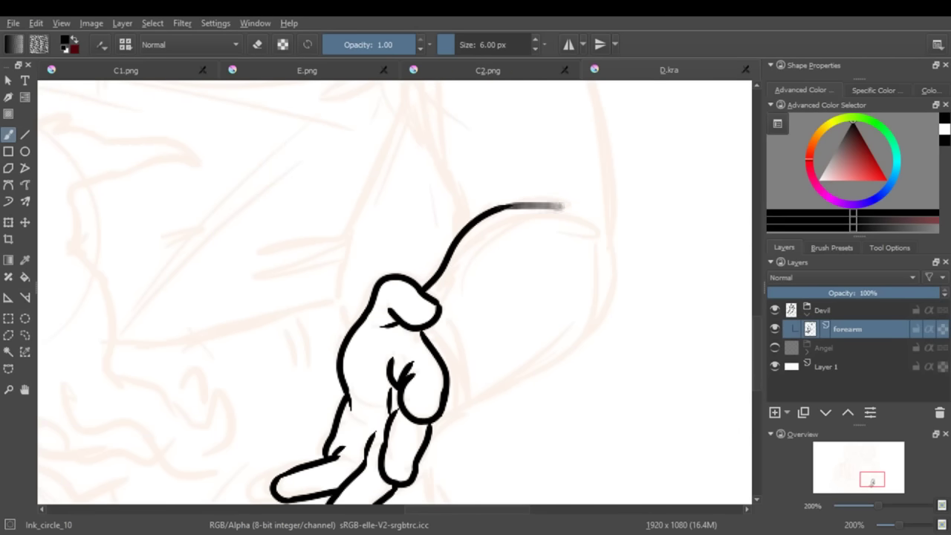
pyautogui.moveTo(483, 216); pyautogui.dragTo(537, 197)
# Step: Ink the forearm's lower contour around to the elbow and add two curved lines at the wrist
pyautogui.moveTo(433, 426)
pyautogui.mouseDown()
pyautogui.moveTo(554, 352)
pyautogui.moveTo(617, 226)
pyautogui.mouseUp()
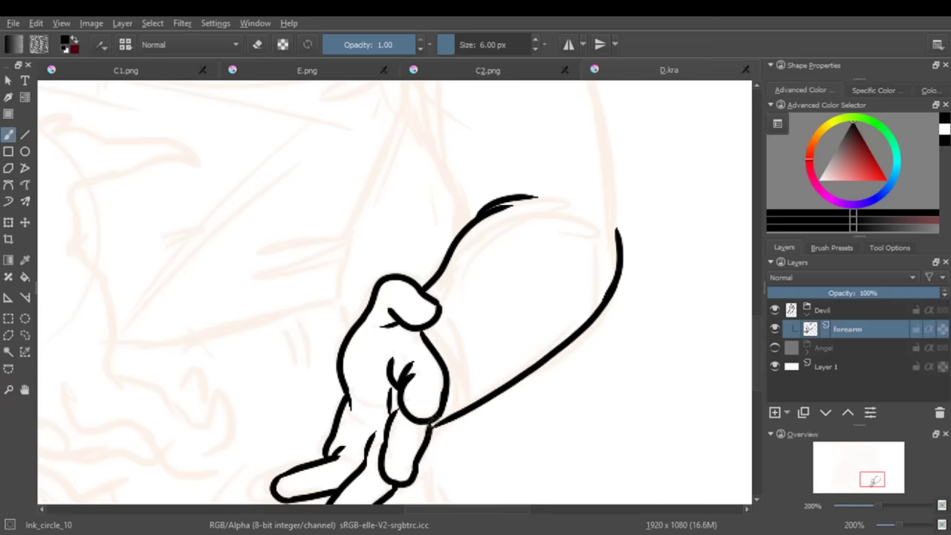
pyautogui.scroll(-3, 435, 425)
pyautogui.scroll(3, 435, 425)
pyautogui.hotkey('ctrl', 'z')
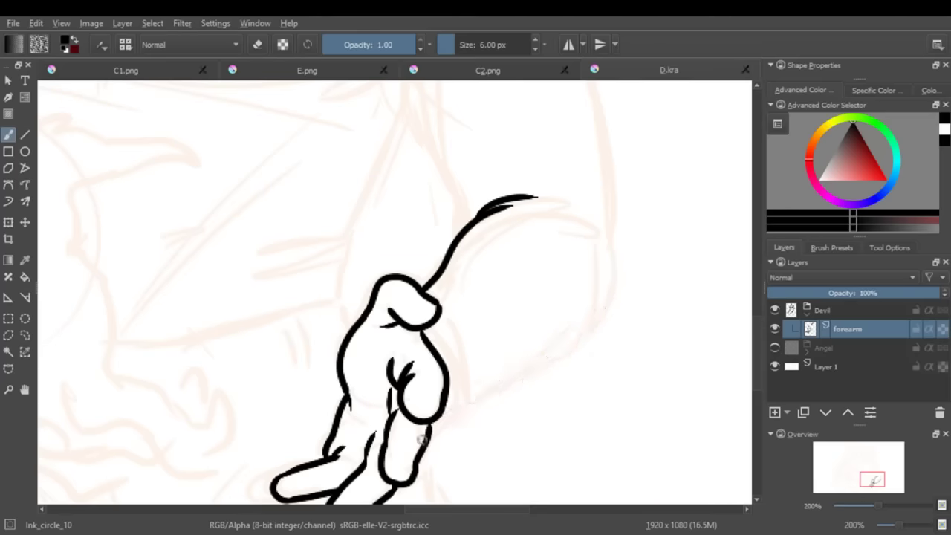
pyautogui.moveTo(433, 426)
pyautogui.mouseDown()
pyautogui.moveTo(615, 240)
pyautogui.moveTo(611, 228)
pyautogui.mouseUp()
pyautogui.moveTo(427, 330); pyautogui.dragTo(452, 397)
pyautogui.moveTo(434, 327)
pyautogui.mouseDown()
pyautogui.moveTo(462, 404)
pyautogui.moveTo(469, 392)
pyautogui.mouseUp()
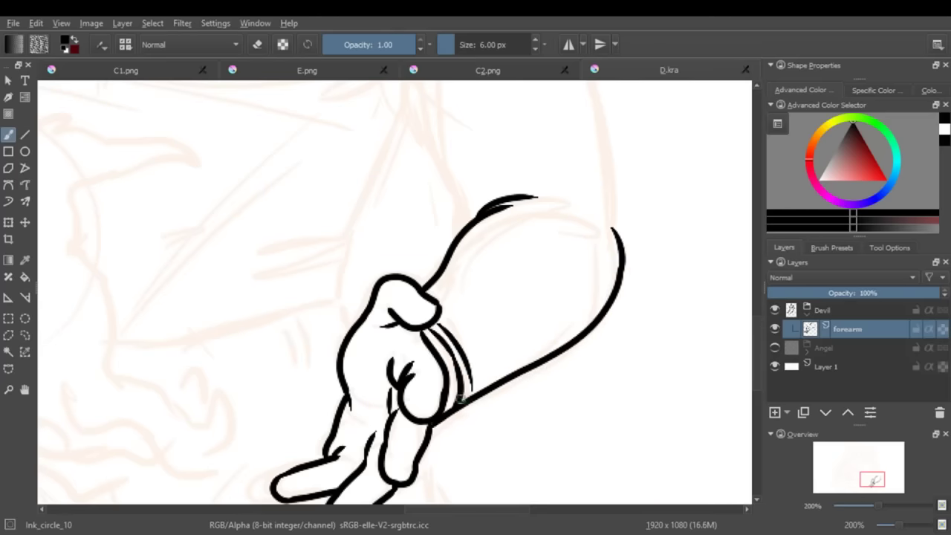
# Step: Add a layer named upper arm beneath the forearm layer and ink the arm's inner and outer contours from shoulder to elbow
pyautogui.scroll(-3, 461, 398)
pyautogui.scroll(3, 461, 398)
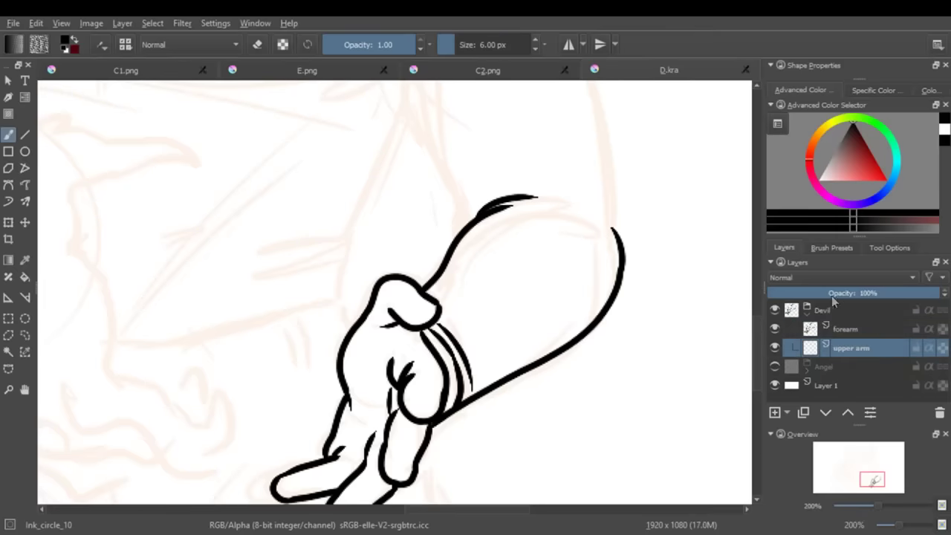
pyautogui.scroll(-1, 445, 362)
pyautogui.moveTo(407, 246)
pyautogui.mouseDown()
pyautogui.moveTo(416, 297)
pyautogui.moveTo(446, 362)
pyautogui.mouseUp()
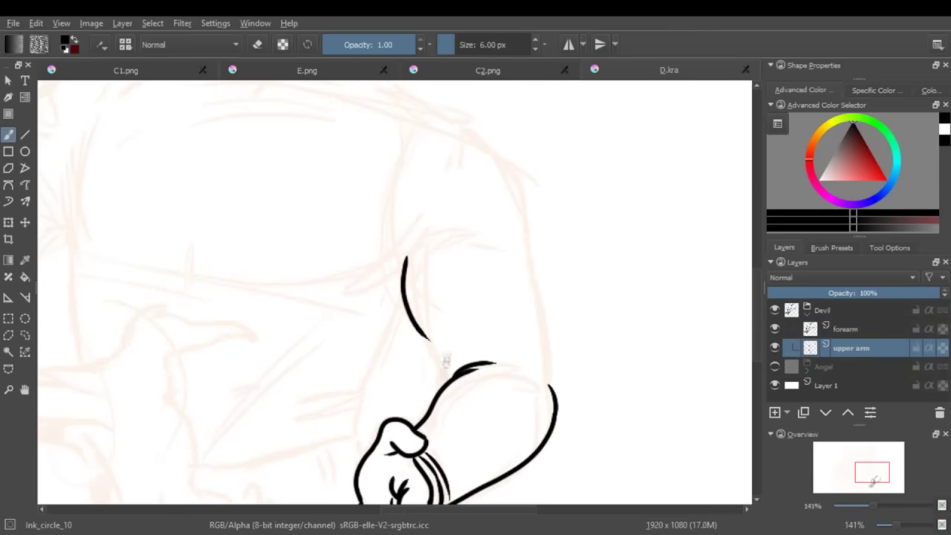
pyautogui.hotkey('ctrl', 'z')
pyautogui.moveTo(399, 273); pyautogui.dragTo(446, 380)
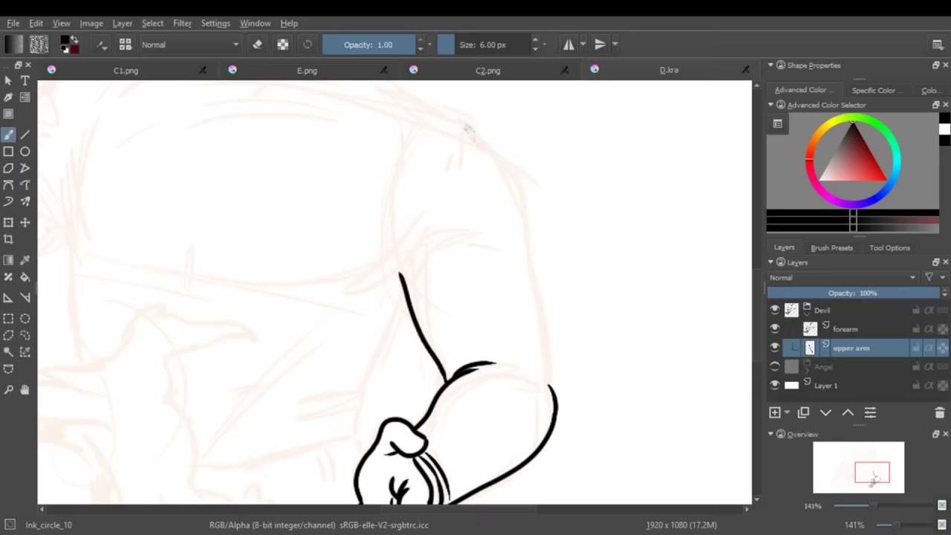
pyautogui.moveTo(428, 109); pyautogui.dragTo(523, 238)
pyautogui.moveTo(533, 296); pyautogui.dragTo(546, 400)
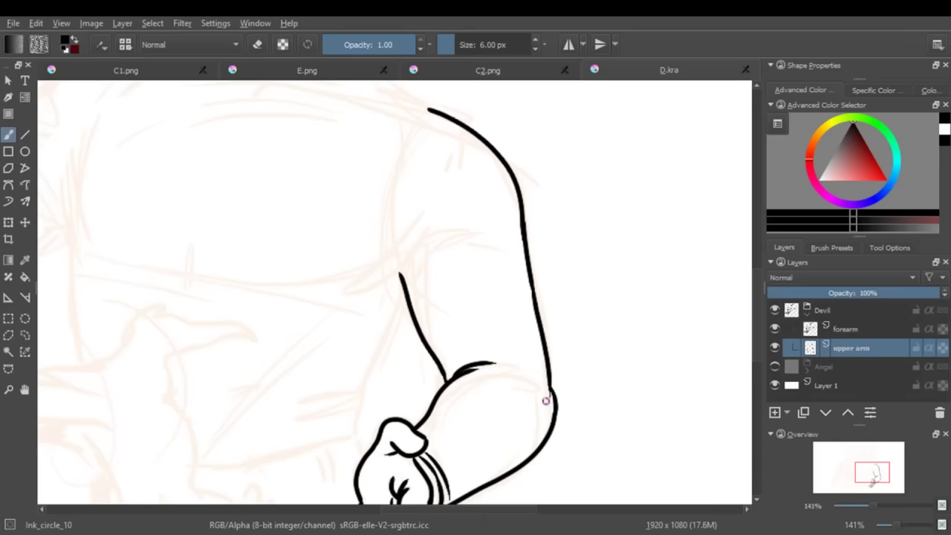
# Step: Close the upper arm with a rounded elbow curve and ink the short sleeve's edge across the arm
pyautogui.moveTo(444, 380); pyautogui.dragTo(549, 386)
pyautogui.hotkey('ctrl', 'z')
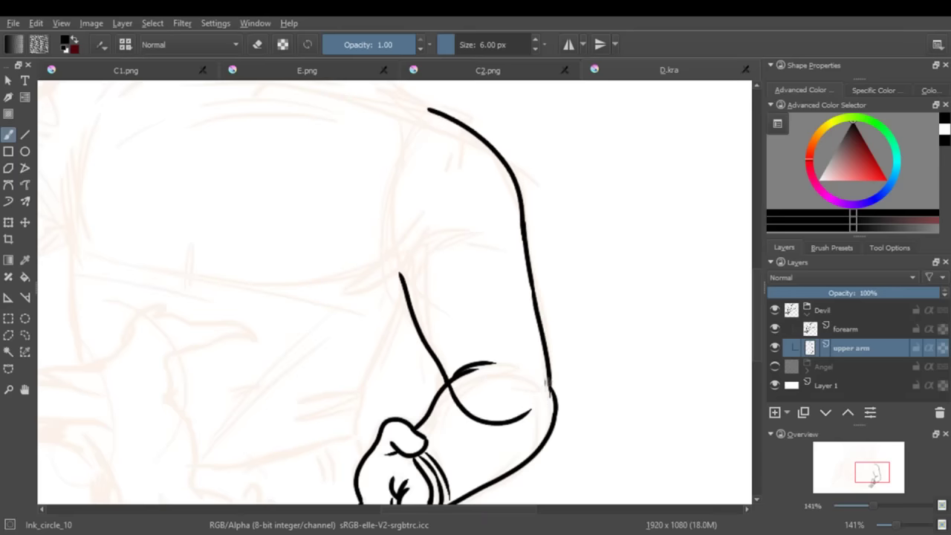
pyautogui.moveTo(399, 272); pyautogui.dragTo(378, 261)
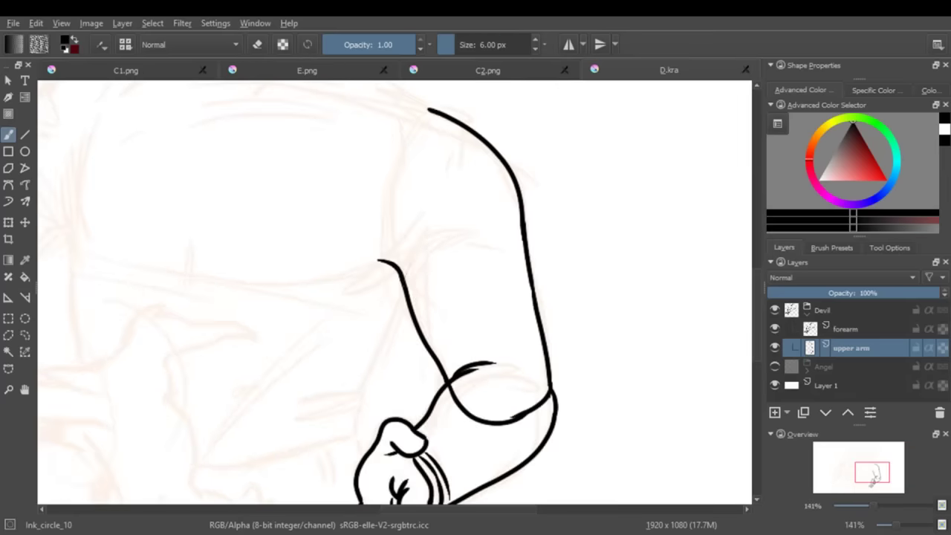
pyautogui.hotkey('ctrl', 'z')
pyautogui.moveTo(424, 222)
pyautogui.mouseDown()
pyautogui.moveTo(441, 210)
pyautogui.moveTo(480, 260)
pyautogui.mouseUp()
pyautogui.hotkey('ctrl', 'z')
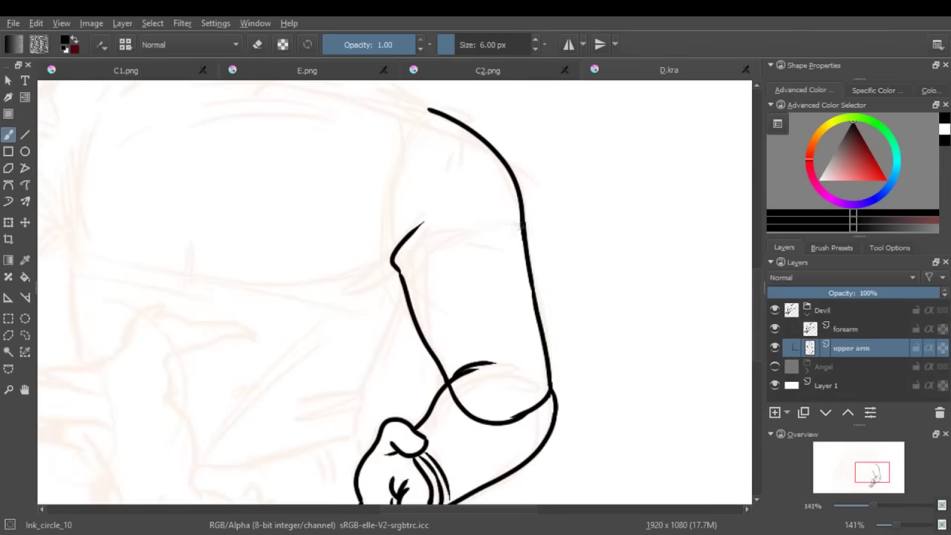
pyautogui.hotkey('ctrl', 'z')
pyautogui.moveTo(424, 223); pyautogui.dragTo(523, 225)
# Step: Erase the shoulder curve above the sleeve edge on the upper arm layer
pyautogui.moveTo(873, 506)
pyautogui.mouseDown()
pyautogui.moveTo(857, 513)
pyautogui.moveTo(874, 509)
pyautogui.mouseUp()
pyautogui.press('e')
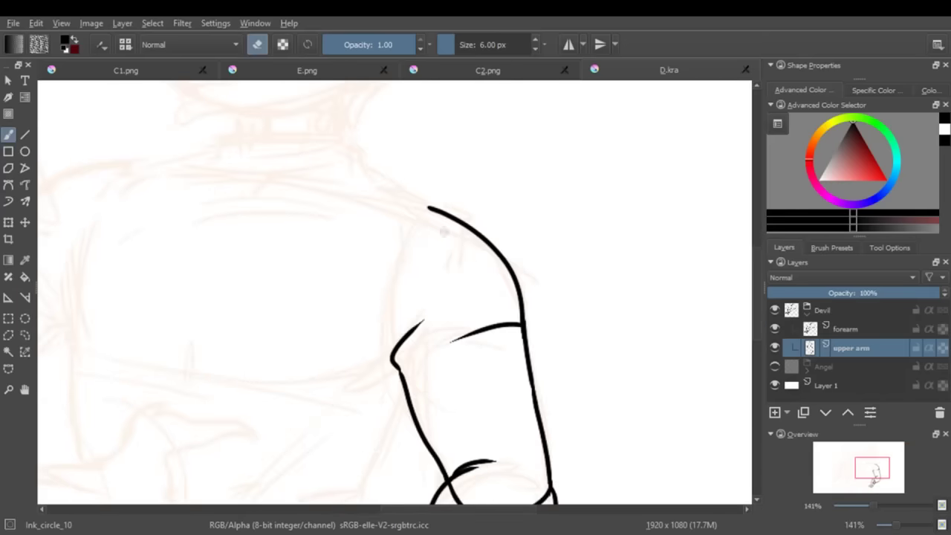
pyautogui.moveTo(874, 510); pyautogui.dragTo(854, 510)
# Step: Add a layer named body beneath the upper arm layer and ink the neck lines and the shirt's collar
pyautogui.moveTo(825, 385); pyautogui.dragTo(834, 346)
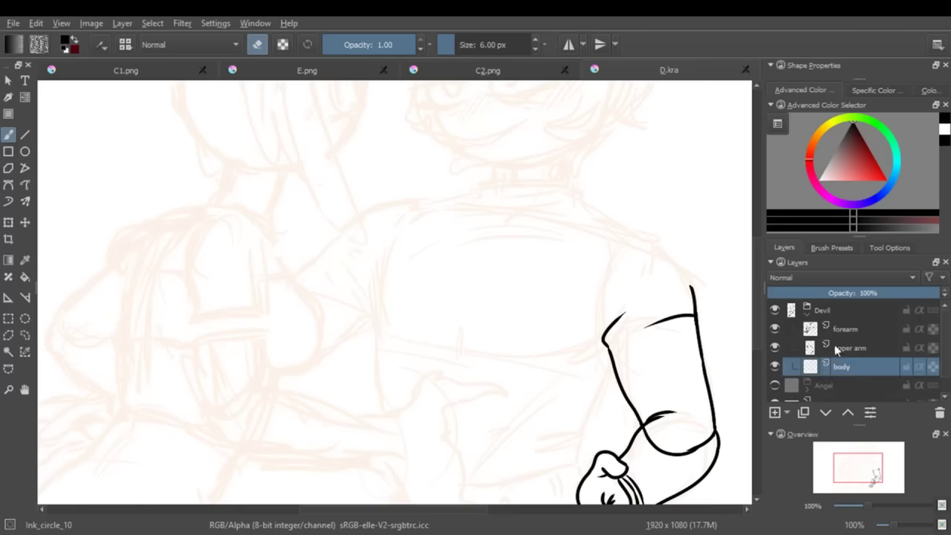
pyautogui.hotkey('ctrl', '+')
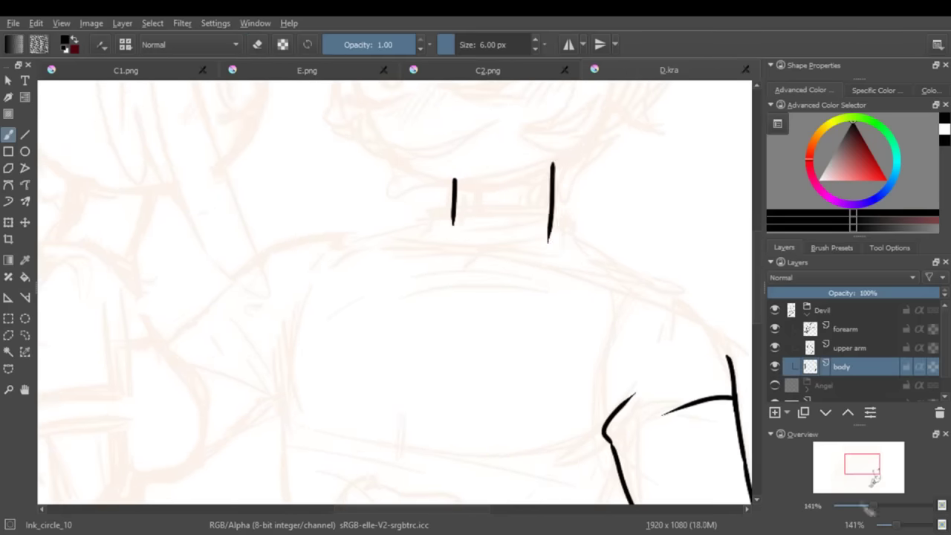
pyautogui.moveTo(477, 223)
pyautogui.mouseDown()
pyautogui.moveTo(290, 222)
pyautogui.moveTo(269, 206)
pyautogui.moveTo(356, 207)
pyautogui.moveTo(379, 234)
pyautogui.moveTo(260, 244)
pyautogui.moveTo(375, 224)
pyautogui.mouseUp()
pyautogui.press('e')
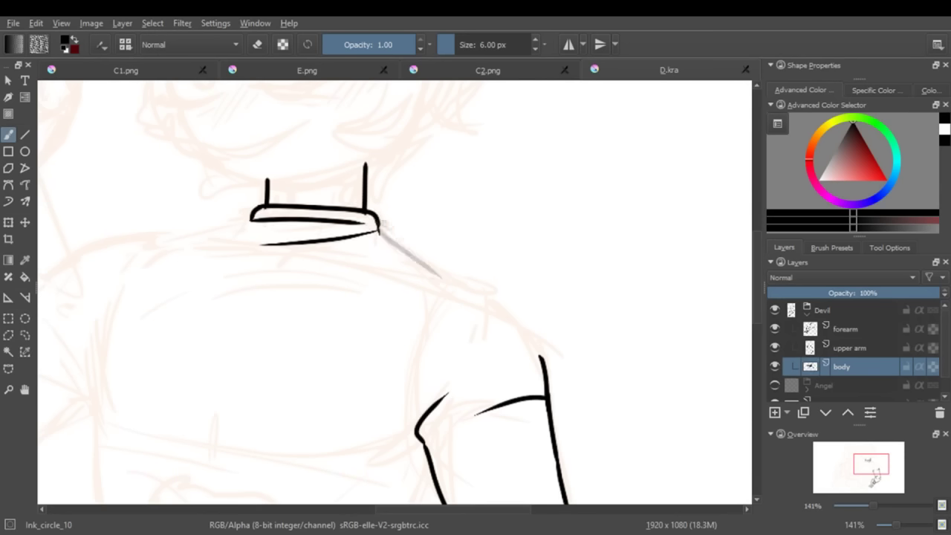
pyautogui.moveTo(442, 279)
pyautogui.mouseDown()
pyautogui.moveTo(492, 303)
pyautogui.moveTo(542, 358)
pyautogui.mouseUp()
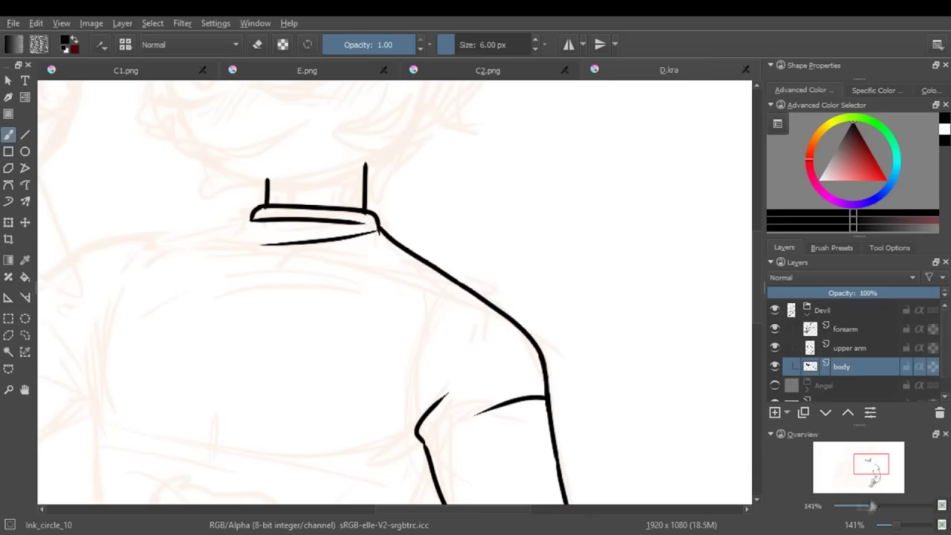
pyautogui.press('+')
pyautogui.hotkey('ctrl', 'z')
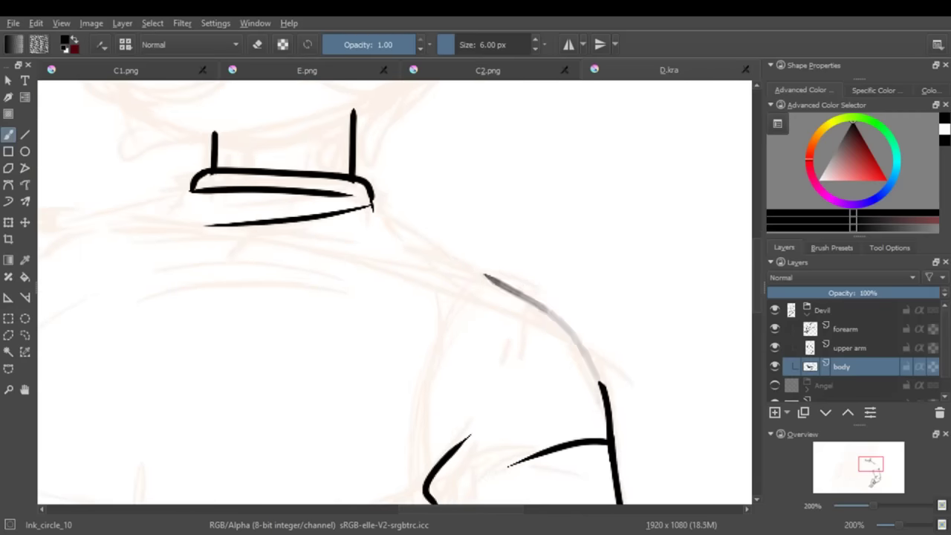
# Step: Ink a smooth shoulder line between the collar and the top of the sleeve on the body layer
pyautogui.click(889, 247)
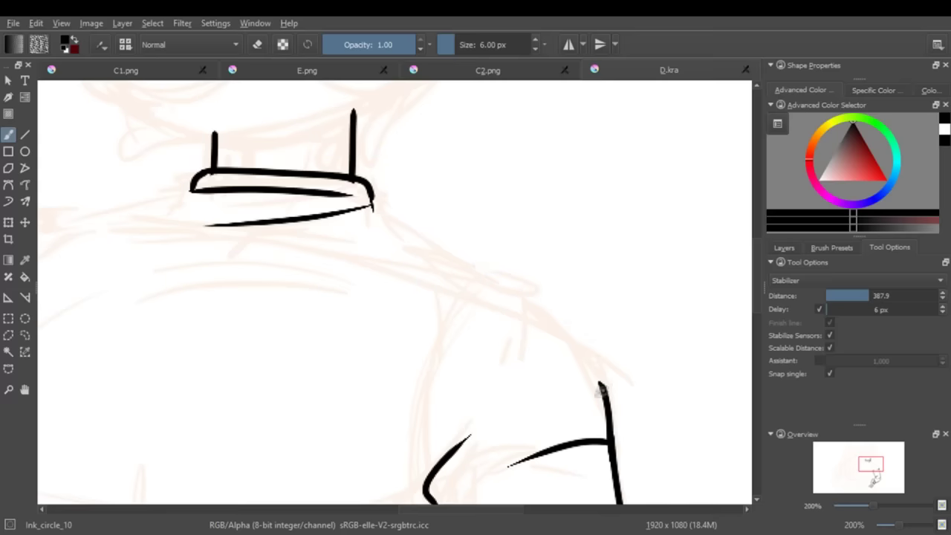
pyautogui.moveTo(600, 388); pyautogui.dragTo(456, 265)
pyautogui.press('-')
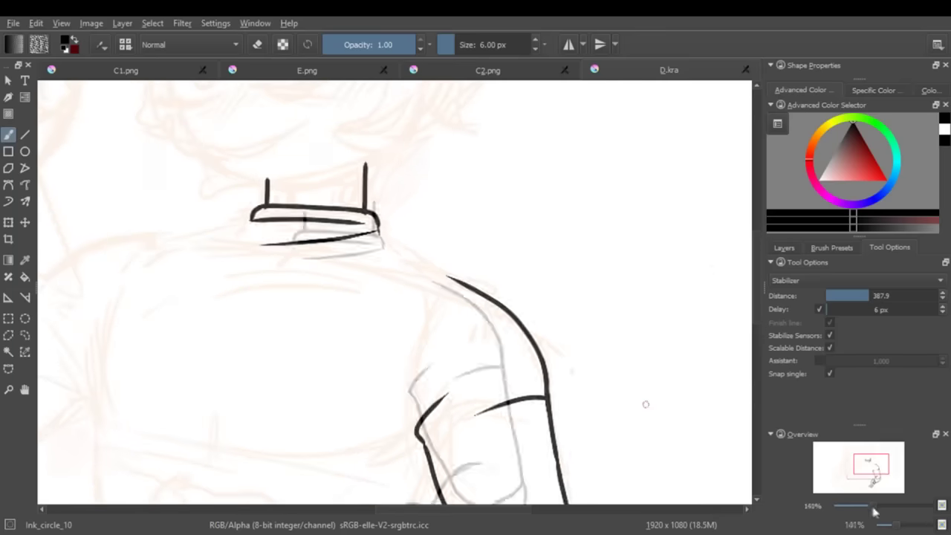
pyautogui.click(783, 248)
pyautogui.moveTo(378, 223)
pyautogui.mouseDown()
pyautogui.moveTo(456, 281)
pyautogui.moveTo(516, 185)
pyautogui.mouseUp()
pyautogui.scroll(-5, 445, 297)
pyautogui.hotkey('ctrl', 'z')
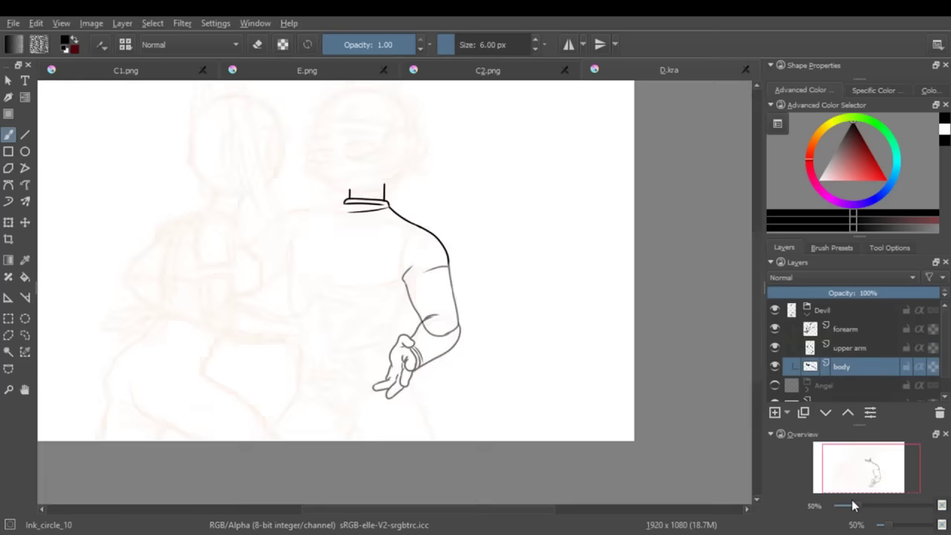
# Step: Ink the torso's side next to the hanging arm, from the sleeve down to the waist, with short folds at the waist
pyautogui.moveTo(871, 473); pyautogui.dragTo(863, 473)
pyautogui.moveTo(563, 305); pyautogui.dragTo(613, 223)
pyautogui.moveTo(613, 232); pyautogui.dragTo(687, 211)
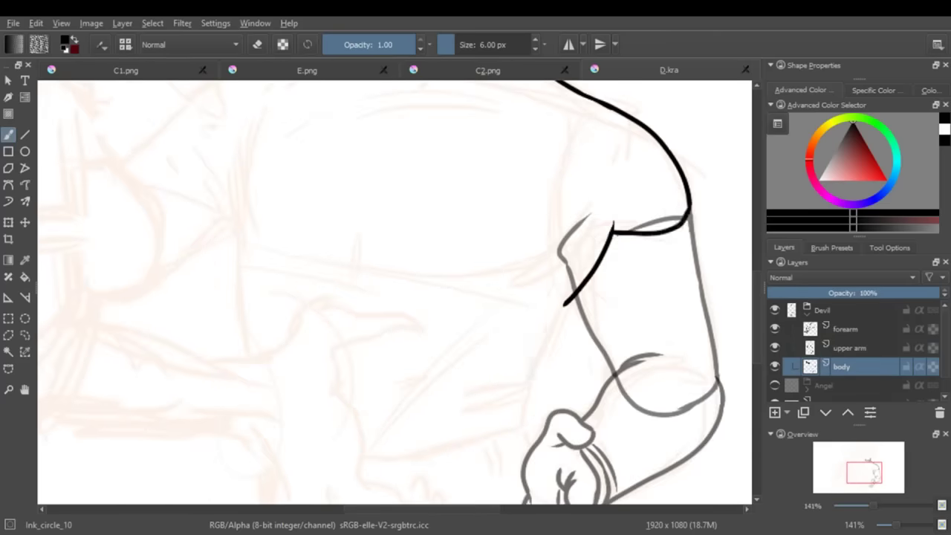
pyautogui.moveTo(569, 298)
pyautogui.mouseDown()
pyautogui.moveTo(532, 382)
pyautogui.moveTo(469, 402)
pyautogui.mouseUp()
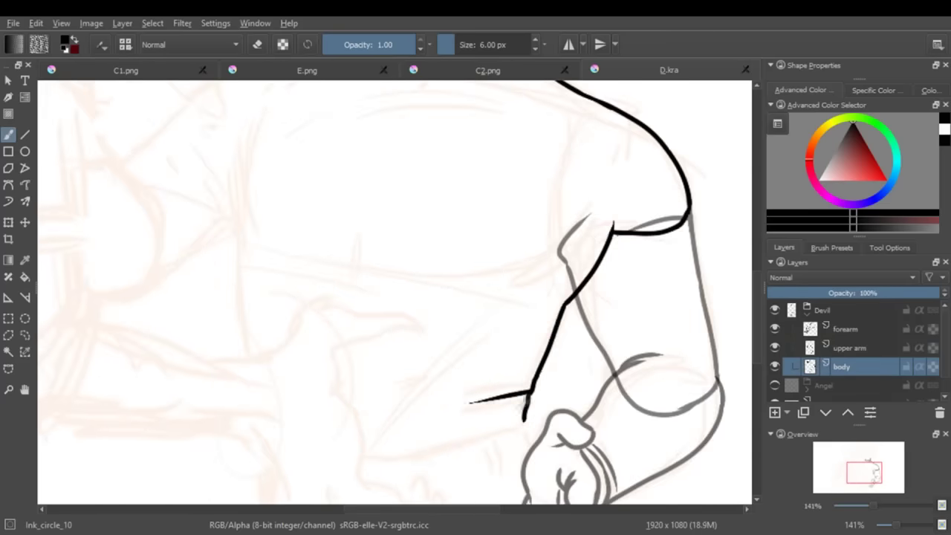
pyautogui.moveTo(528, 396)
pyautogui.mouseDown()
pyautogui.moveTo(444, 420)
pyautogui.moveTo(475, 419)
pyautogui.mouseUp()
pyautogui.hotkey('ctrl', 'z')
pyautogui.moveTo(565, 253); pyautogui.dragTo(464, 265)
pyautogui.hotkey('ctrl', 'z')
# Step: Ink the torso's opposite side contour and join both sides with a curved waistline
pyautogui.moveTo(864, 472)
pyautogui.mouseDown()
pyautogui.moveTo(854, 462)
pyautogui.moveTo(858, 480)
pyautogui.mouseUp()
pyautogui.moveTo(377, 205)
pyautogui.mouseDown()
pyautogui.moveTo(398, 325)
pyautogui.moveTo(392, 359)
pyautogui.mouseUp()
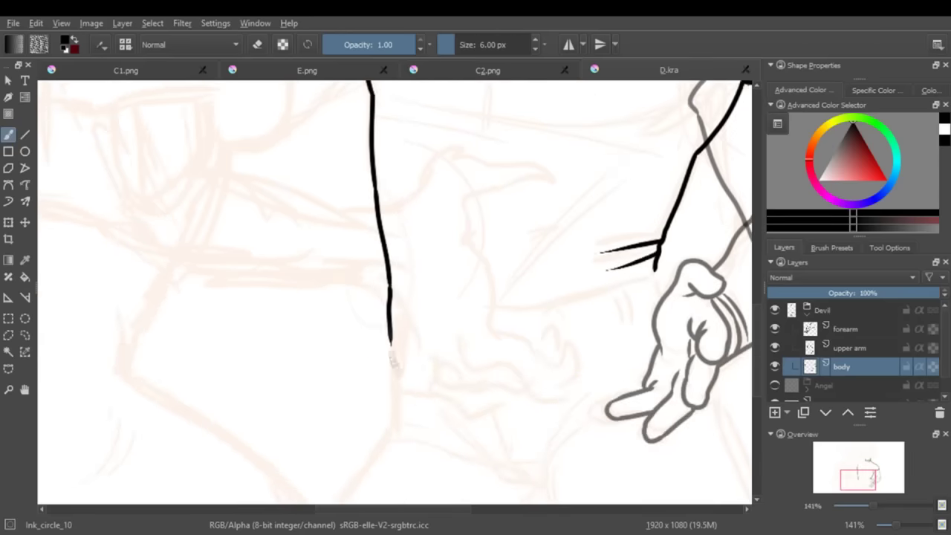
pyautogui.moveTo(388, 288)
pyautogui.mouseDown()
pyautogui.moveTo(493, 308)
pyautogui.moveTo(652, 276)
pyautogui.moveTo(646, 283)
pyautogui.mouseUp()
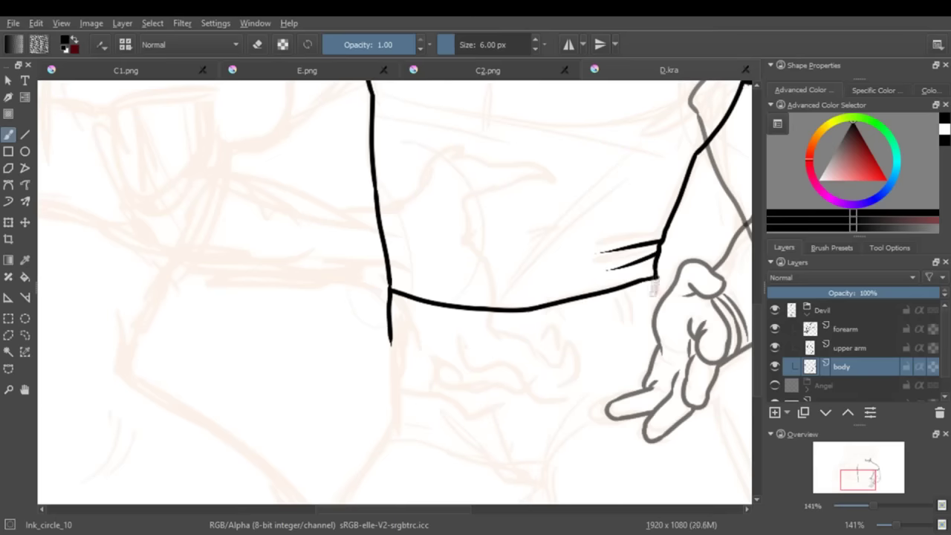
# Step: Ink the chest details: a short centre mark, a curved line beneath the armpit and two small folds at the opposite side
pyautogui.moveTo(857, 479); pyautogui.dragTo(858, 473)
pyautogui.moveTo(379, 241); pyautogui.dragTo(581, 271)
pyautogui.hotkey('ctrl', 'z')
pyautogui.moveTo(486, 250); pyautogui.dragTo(493, 280)
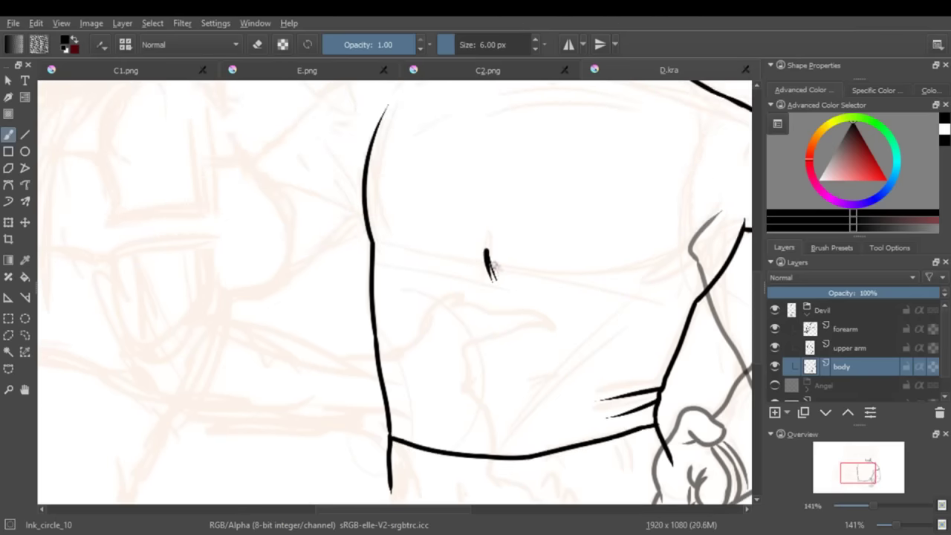
pyautogui.moveTo(691, 252); pyautogui.dragTo(602, 272)
pyautogui.moveTo(614, 321); pyautogui.dragTo(485, 455)
pyautogui.hotkey('ctrl', 'z')
pyautogui.moveTo(373, 250); pyautogui.dragTo(417, 264)
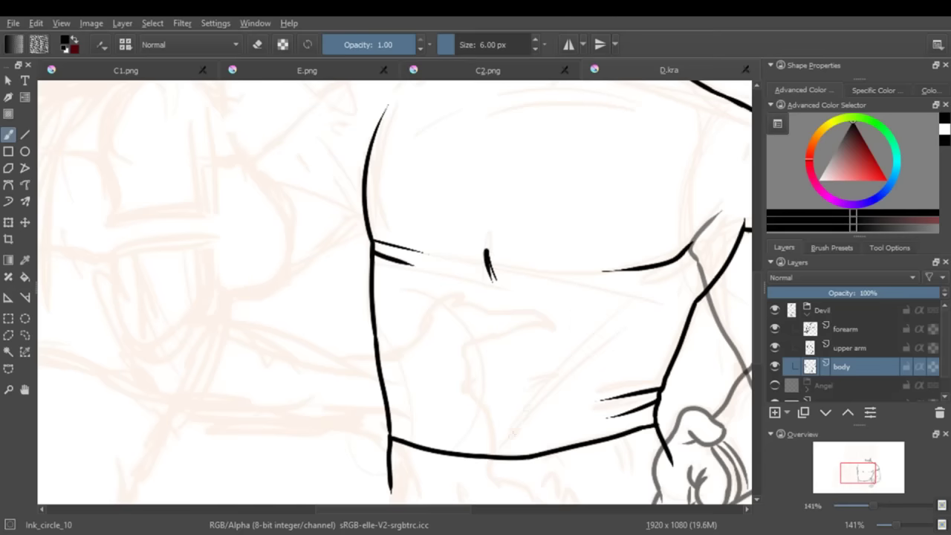
# Step: Ink two long diagonal shirt folds rising from the middle of the waistline
pyautogui.moveTo(617, 321); pyautogui.dragTo(487, 453)
pyautogui.hotkey('ctrl', 'z')
pyautogui.moveTo(615, 347); pyautogui.dragTo(494, 453)
pyautogui.moveTo(669, 263); pyautogui.dragTo(609, 292)
pyautogui.hotkey('ctrl', 'z')
# Step: Erase the curved line beneath the armpit and ink it again as a longer, smoother curve across the chest
pyautogui.press('e')
pyautogui.moveTo(691, 253); pyautogui.dragTo(640, 266)
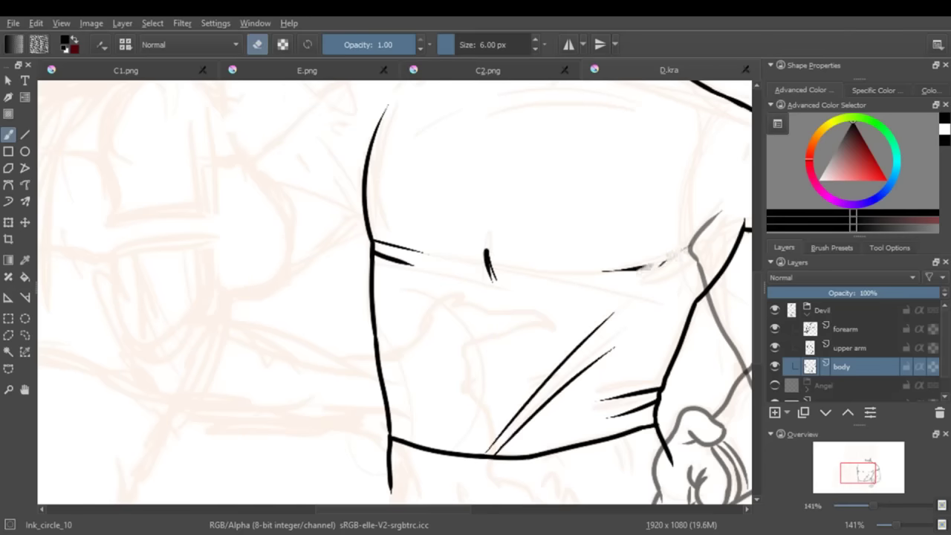
pyautogui.click(258, 45)
pyautogui.moveTo(698, 240)
pyautogui.mouseDown()
pyautogui.moveTo(557, 274)
pyautogui.moveTo(585, 271)
pyautogui.mouseUp()
pyautogui.hotkey('ctrl', 'z')
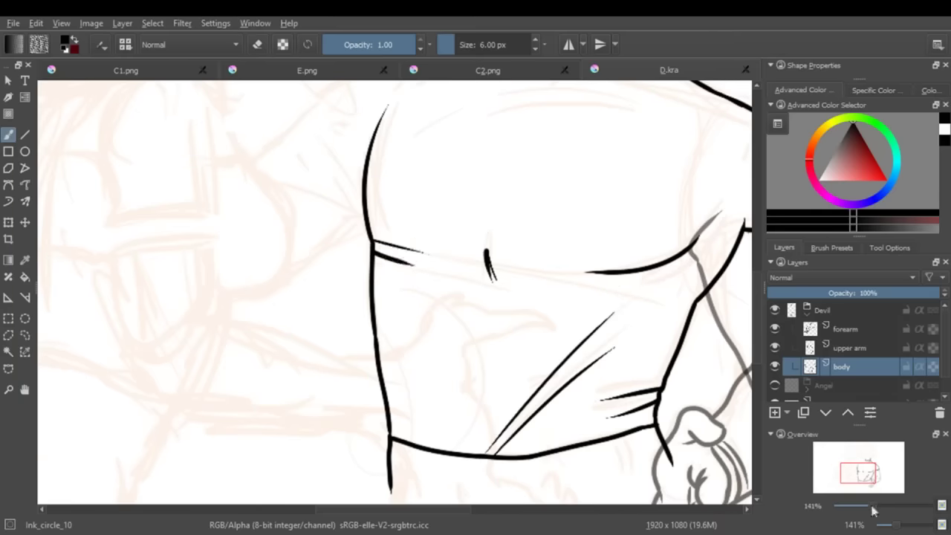
# Step: Remove the chest's centre mark and side folds, and ink one thin, slightly curved line across the chest with a trimmed end
pyautogui.press('e')
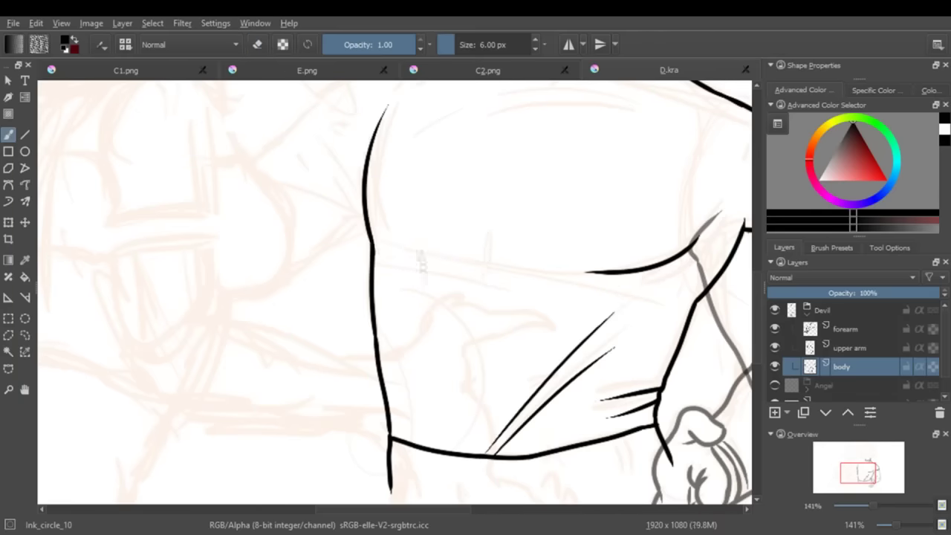
pyautogui.moveTo(475, 267)
pyautogui.mouseDown()
pyautogui.moveTo(475, 402)
pyautogui.moveTo(319, 403)
pyautogui.mouseUp()
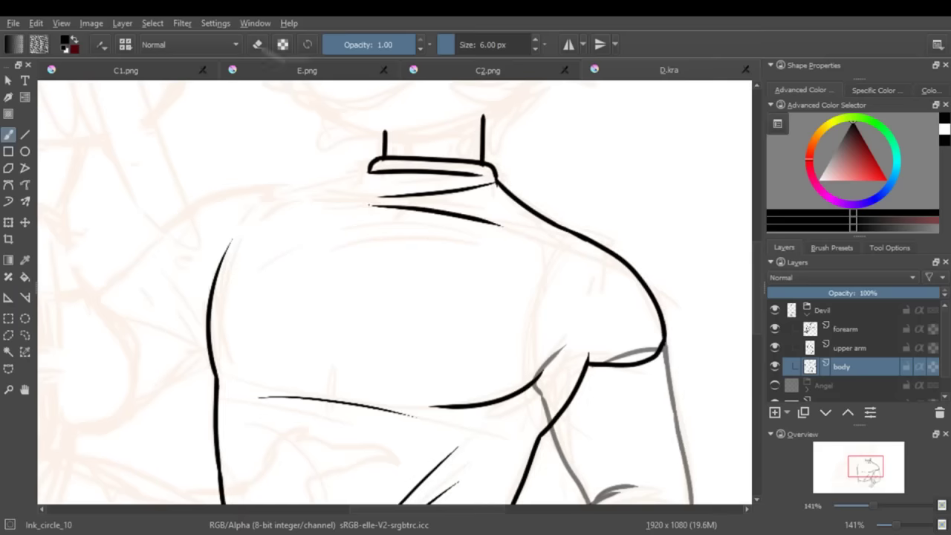
pyautogui.press('e')
pyautogui.scroll(-5, 437, 321)
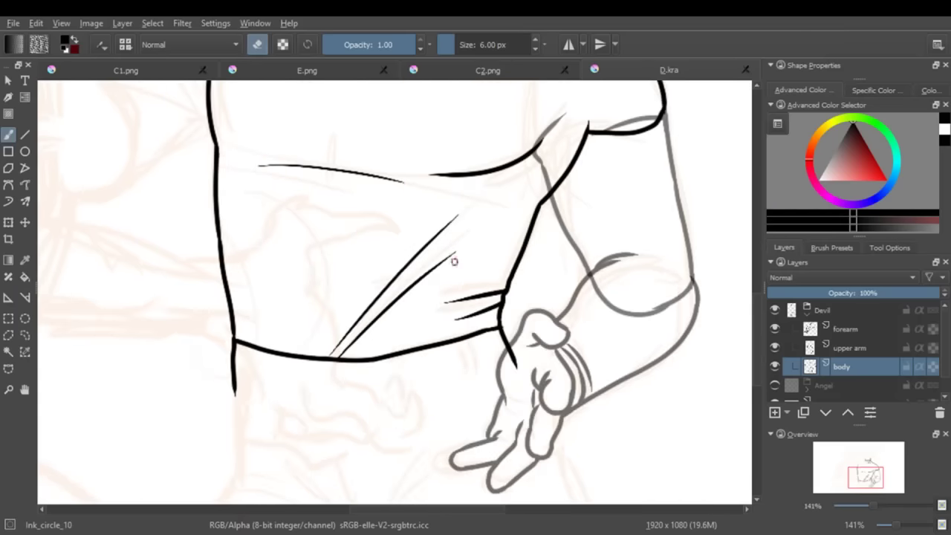
pyautogui.press('e')
# Step: Ink the leg beside the hand: the outer thigh down to the canvas edge, the curved inner thigh and its crease lines
pyautogui.scroll(-3, 454, 260)
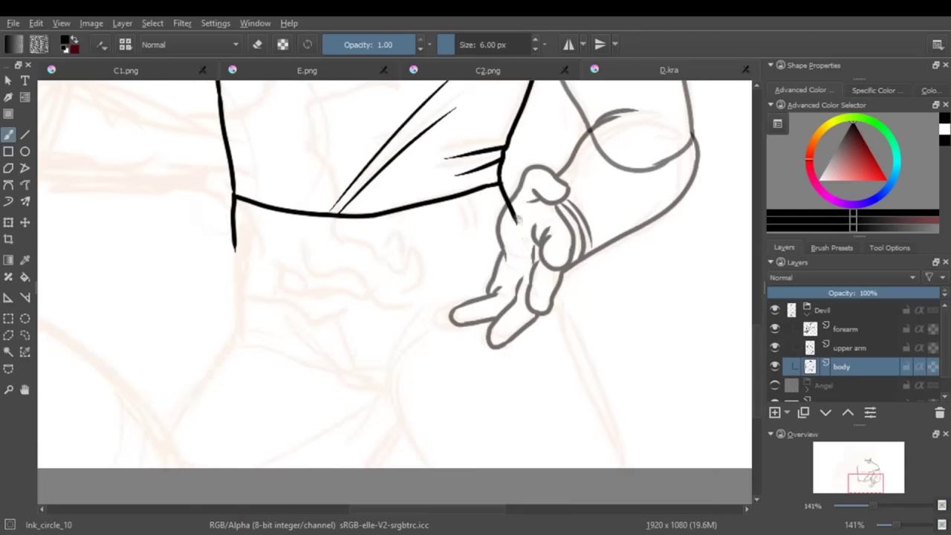
pyautogui.moveTo(513, 217); pyautogui.dragTo(617, 467)
pyautogui.moveTo(436, 467)
pyautogui.mouseDown()
pyautogui.moveTo(390, 364)
pyautogui.moveTo(445, 295)
pyautogui.mouseUp()
pyautogui.moveTo(446, 296); pyautogui.dragTo(594, 296)
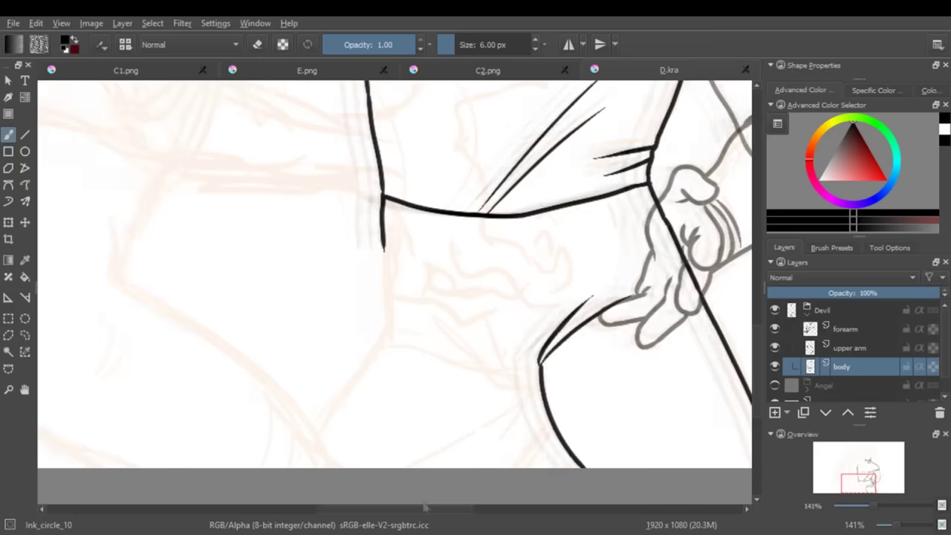
# Step: Ink the angled crotch line running diagonally down the trouser front to the inner thigh
pyautogui.moveTo(550, 400); pyautogui.dragTo(480, 362)
pyautogui.hotkey('ctrl', 'z')
pyautogui.moveTo(443, 318); pyautogui.dragTo(492, 376)
pyautogui.hotkey('ctrl', 'z')
pyautogui.moveTo(443, 318); pyautogui.dragTo(540, 390)
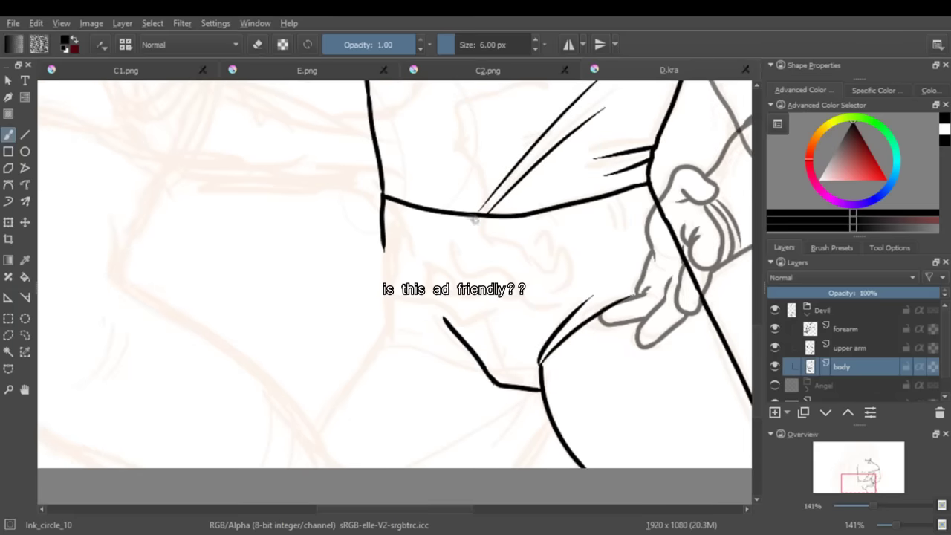
# Step: Discard the trial centre line on the trousers, and ink the opposite leg's contour from the hip down to the canvas edge
pyautogui.moveTo(468, 217)
pyautogui.mouseDown()
pyautogui.moveTo(512, 386)
pyautogui.moveTo(532, 388)
pyautogui.moveTo(520, 401)
pyautogui.mouseUp()
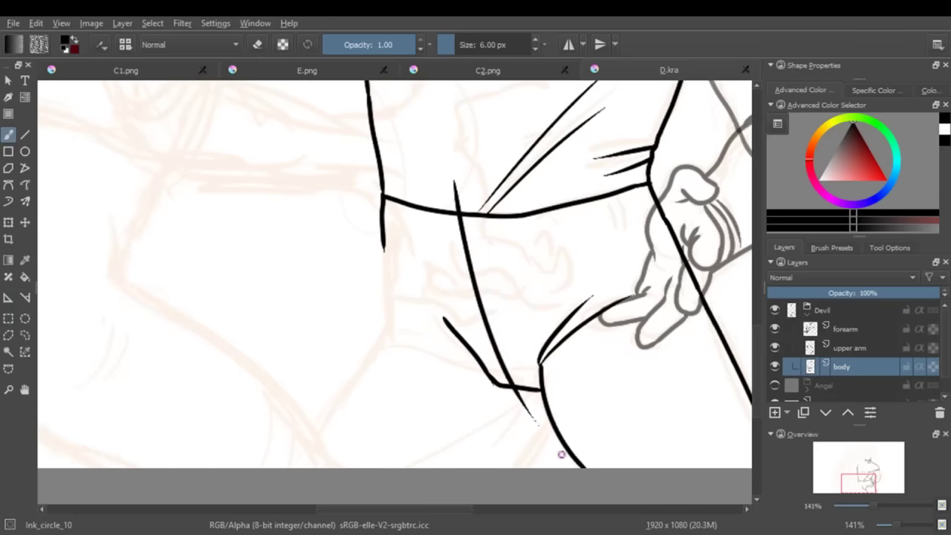
pyautogui.hotkey('ctrl', 'z')
pyautogui.moveTo(385, 248); pyautogui.dragTo(271, 514)
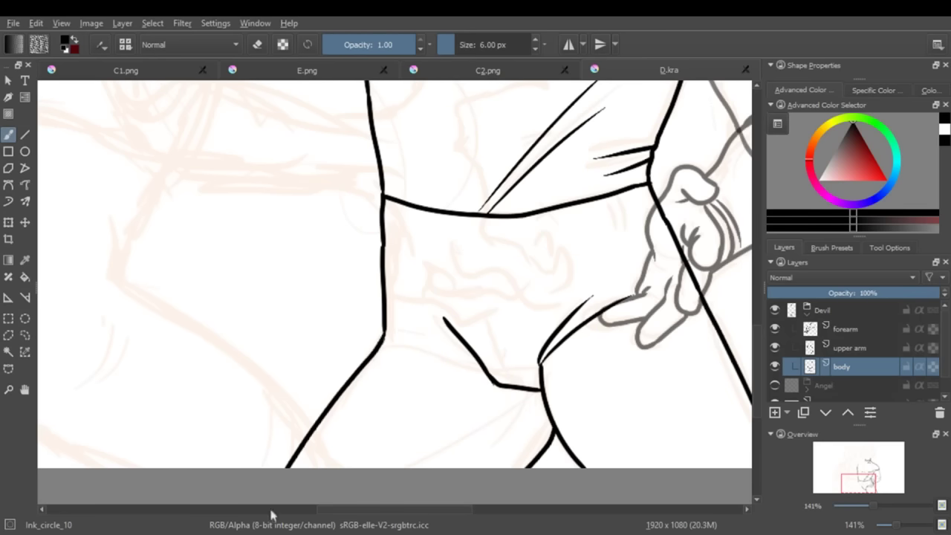
# Step: Ink thin tapered folds around the crotch, across the upper thigh and extending the angled crotch line upward
pyautogui.moveTo(551, 394); pyautogui.dragTo(420, 413)
pyautogui.moveTo(417, 290); pyautogui.dragTo(294, 290)
pyautogui.moveTo(323, 321); pyautogui.dragTo(293, 258)
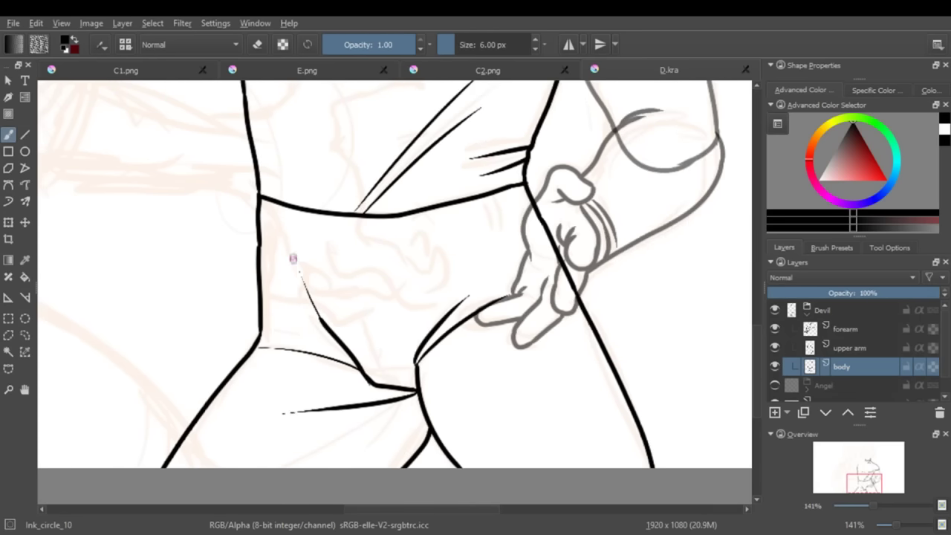
# Step: Ink paired short marks beneath the waistline at both hips and a narrow fly down the trouser front
pyautogui.hotkey('ctrl', 'z')
pyautogui.hotkey('ctrl', 'z')
pyautogui.moveTo(268, 200); pyautogui.dragTo(267, 227)
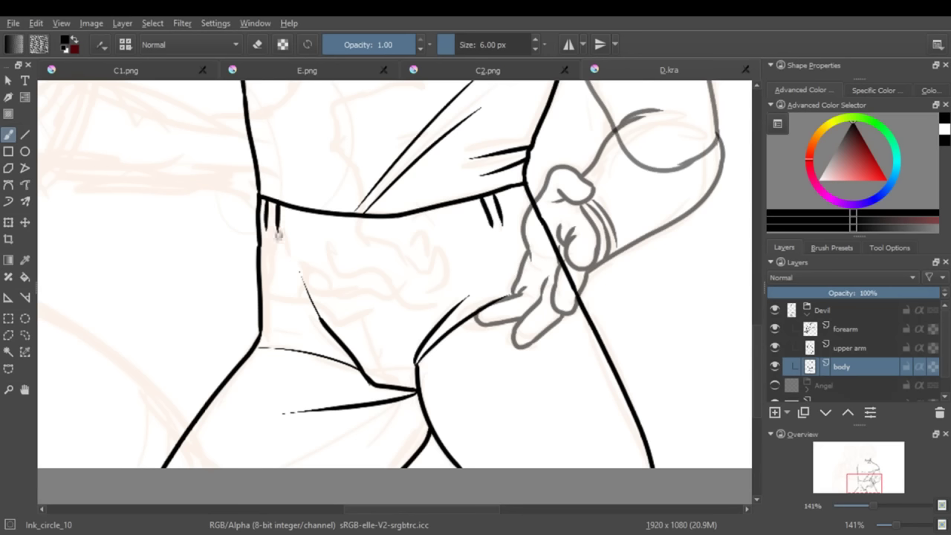
pyautogui.moveTo(348, 219); pyautogui.dragTo(385, 369)
pyautogui.moveTo(375, 281); pyautogui.dragTo(388, 331)
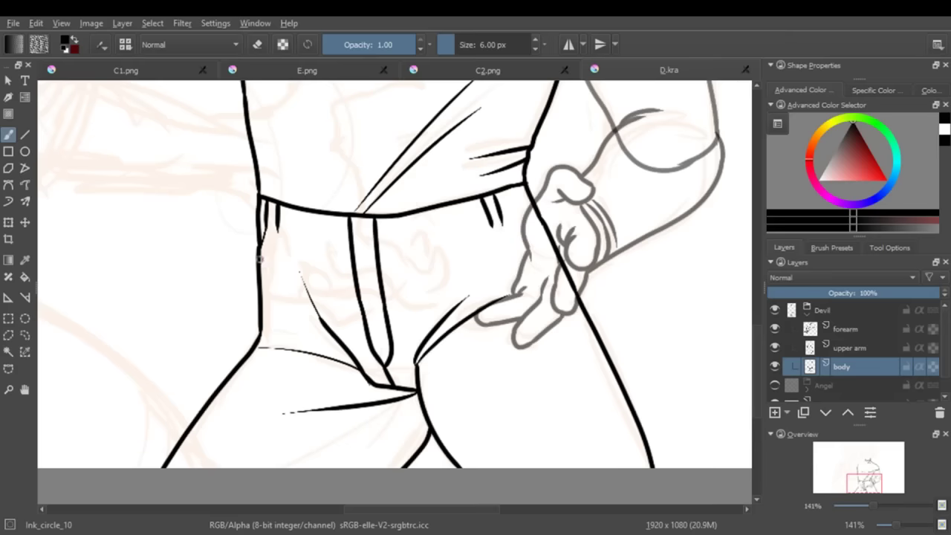
# Step: Ink the trouser seams: an inner-leg seam from the crotch and a side seam passing behind the hand to the canvas edge
pyautogui.moveTo(411, 393); pyautogui.dragTo(365, 468)
pyautogui.hotkey('ctrl', 'z')
pyautogui.moveTo(499, 215); pyautogui.dragTo(551, 321)
pyautogui.moveTo(531, 287); pyautogui.dragTo(624, 470)
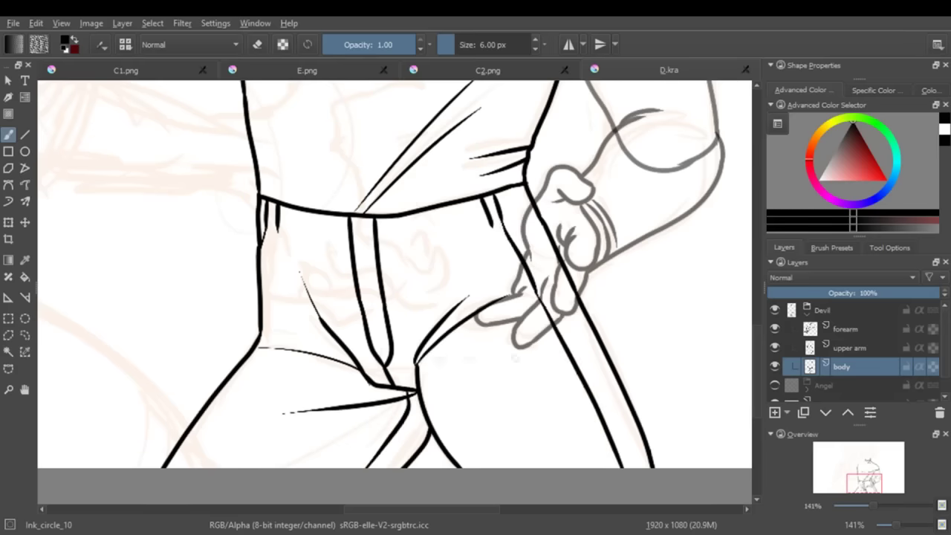
# Step: Ink the missing shoulder line from the collar out to the opposite shoulder
pyautogui.moveTo(864, 484); pyautogui.dragTo(855, 465)
pyautogui.moveTo(873, 511); pyautogui.dragTo(385, 522)
pyautogui.moveTo(375, 229); pyautogui.dragTo(239, 273)
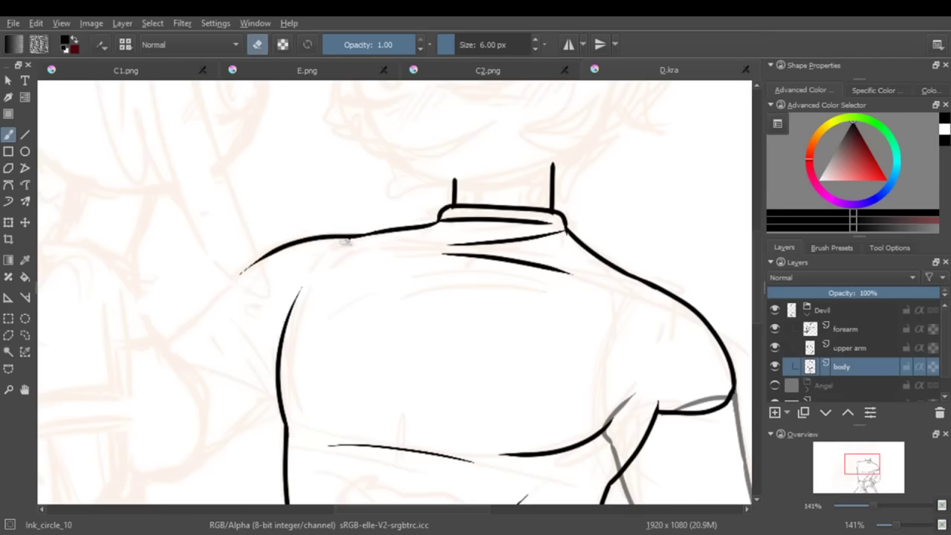
# Step: Draw an ellipse-tool circle for the head above the neck on a new layer named head
pyautogui.moveTo(871, 506); pyautogui.dragTo(858, 506)
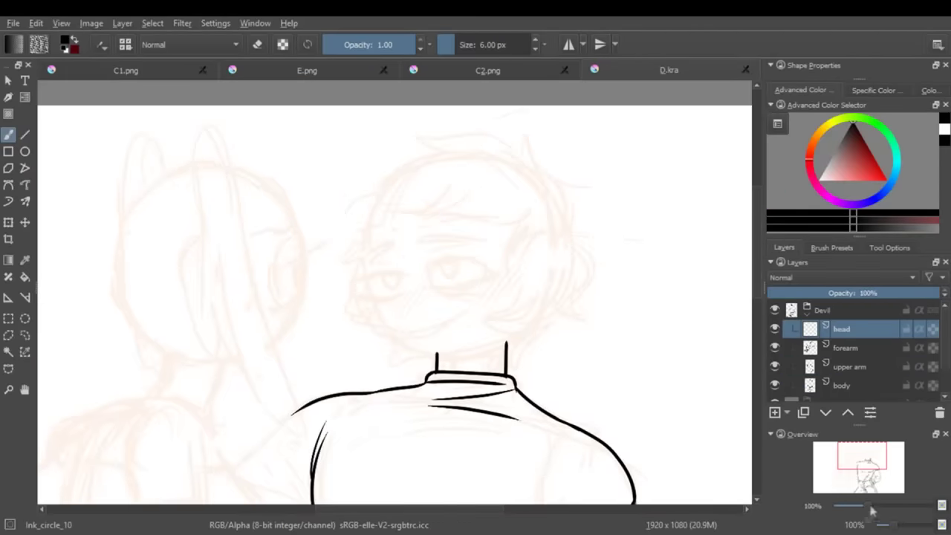
pyautogui.moveTo(871, 510)
pyautogui.mouseDown()
pyautogui.moveTo(884, 508)
pyautogui.moveTo(870, 509)
pyautogui.mouseUp()
pyautogui.click(24, 151)
pyautogui.moveTo(393, 150); pyautogui.dragTo(684, 398)
# Step: Transform the head circle, shrinking it slightly and positioning it over the sketched face so its lower edge overlaps the neck
pyautogui.hotkey('ctrl', 't')
pyautogui.moveTo(522, 302); pyautogui.dragTo(509, 299)
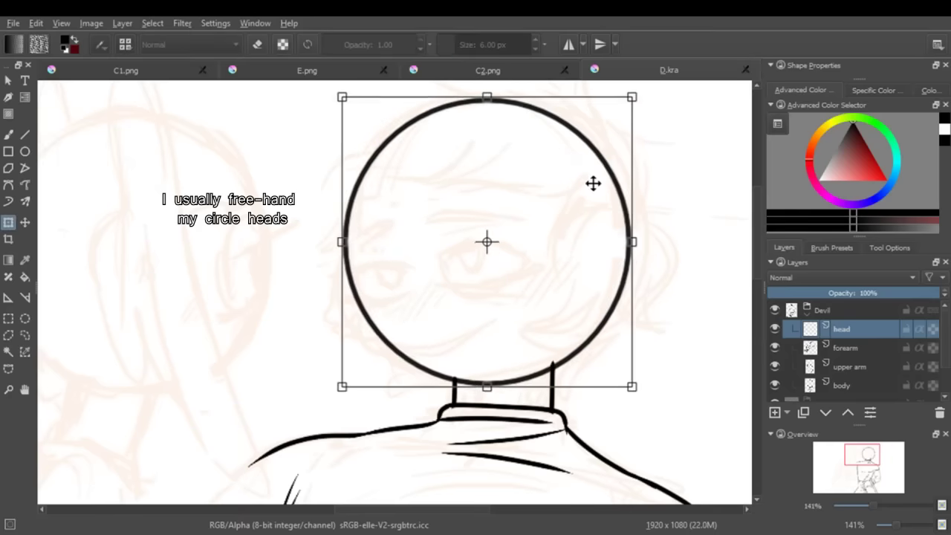
pyautogui.scroll(-5, 592, 183)
pyautogui.scroll(6, 592, 183)
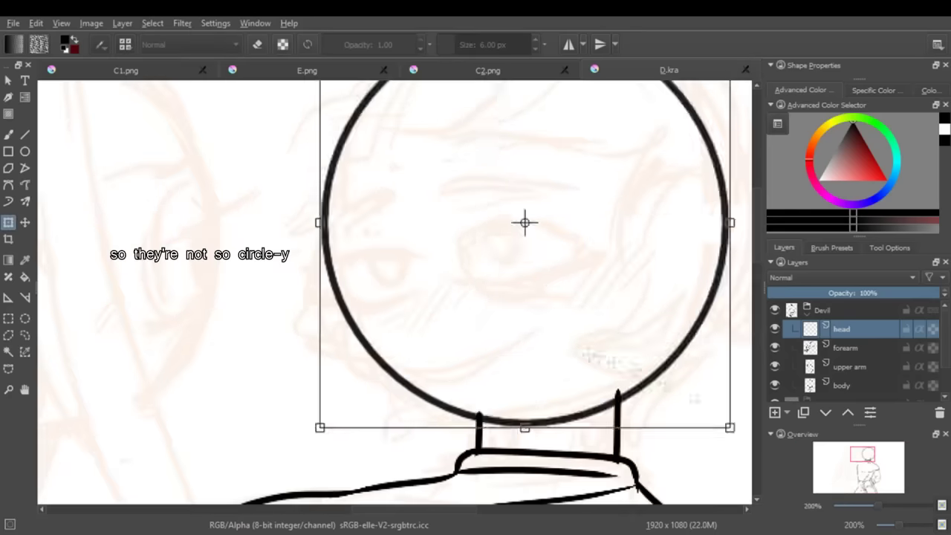
pyautogui.moveTo(585, 350)
pyautogui.mouseDown()
pyautogui.moveTo(580, 361)
pyautogui.moveTo(463, 373)
pyautogui.moveTo(581, 374)
pyautogui.moveTo(582, 347)
pyautogui.mouseUp()
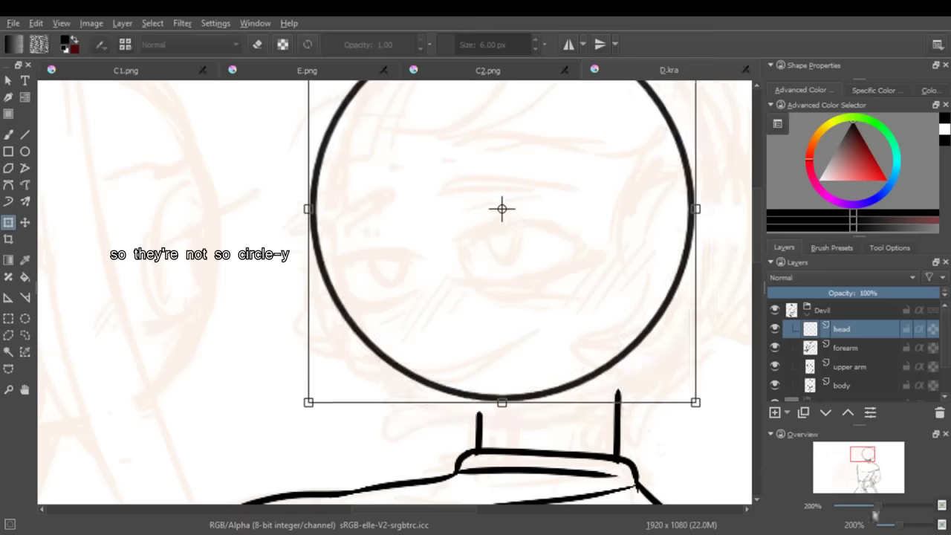
pyautogui.scroll(-5, 318, 303)
pyautogui.moveTo(317, 303); pyautogui.dragTo(482, 263)
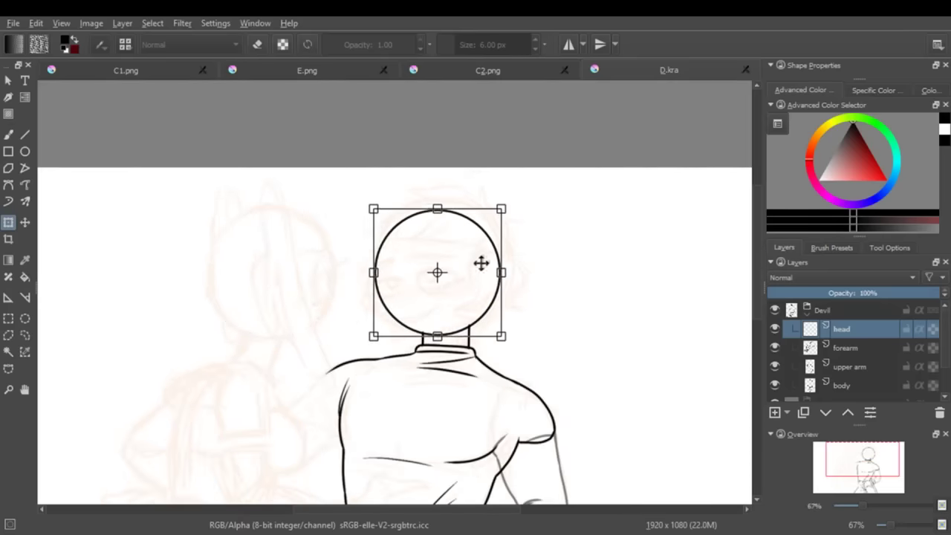
pyautogui.scroll(-3, 414, 278)
pyautogui.scroll(5, 483, 253)
pyautogui.click(805, 413)
pyautogui.moveTo(864, 337)
pyautogui.mouseDown()
pyautogui.moveTo(825, 301)
pyautogui.moveTo(810, 329)
pyautogui.mouseUp()
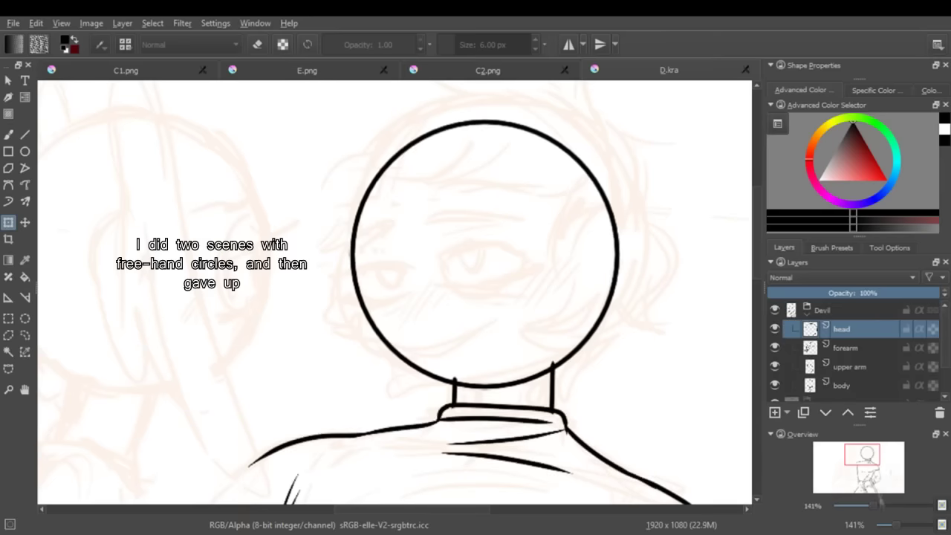
# Step: Set the body layer's opacity to 44% and extend the neck lines up inside the head circle, closing them with a slanted line
pyautogui.scroll(1, 394, 289)
pyautogui.press('b')
pyautogui.press('pagedown')
pyautogui.press('pagedown')
pyautogui.press('pagedown')
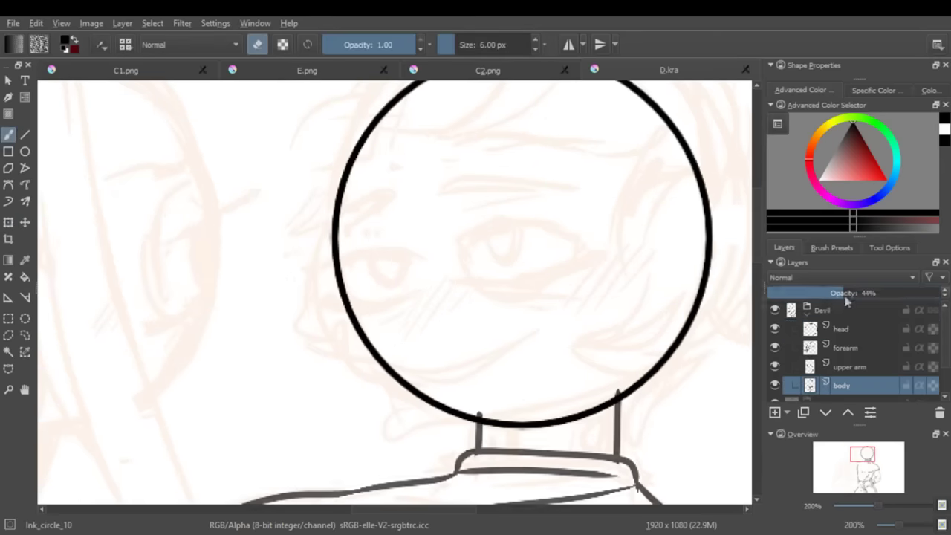
pyautogui.press('e')
pyautogui.hotkey('ctrl', 'z')
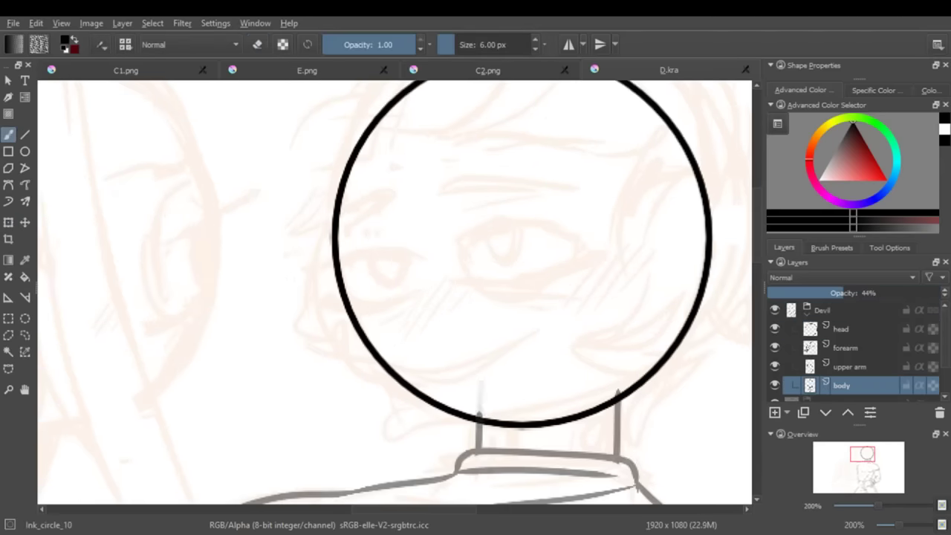
# Step: Lower the body layer's opacity further so that its lines are only faint behind the head
pyautogui.click(839, 329)
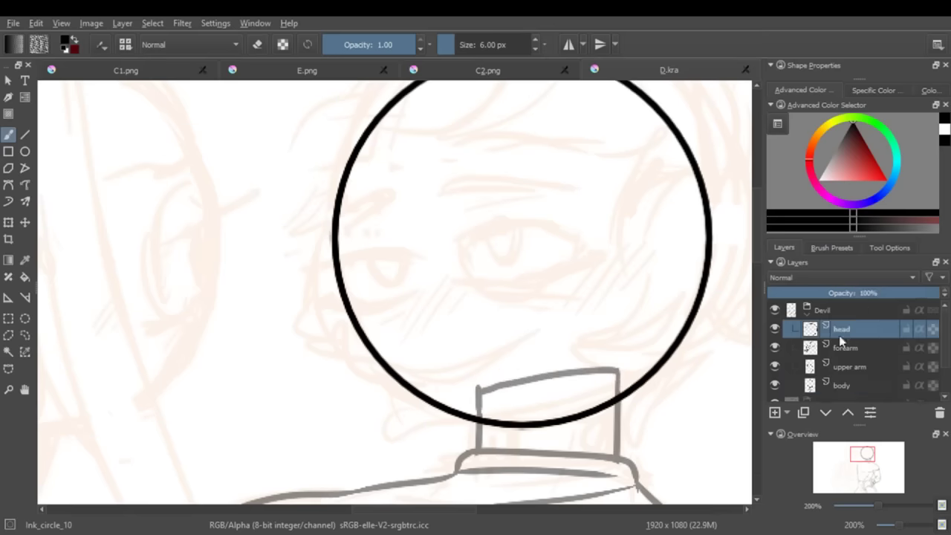
pyautogui.click(839, 384)
pyautogui.moveTo(839, 293); pyautogui.dragTo(797, 292)
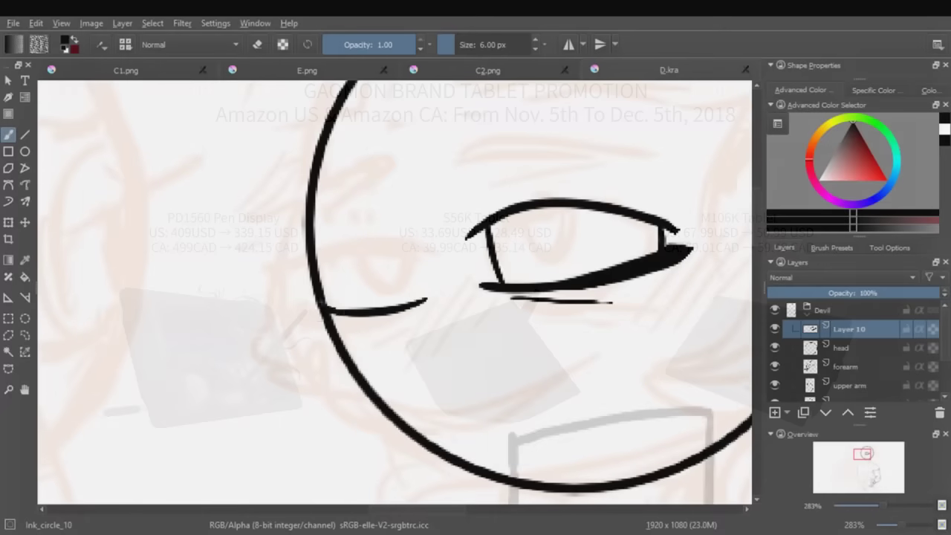
# Step: Thicken the lower lash line of the eye at the circle's edge, and erase and redraw the larger eye's upper lid
pyautogui.moveTo(371, 308); pyautogui.dragTo(294, 312)
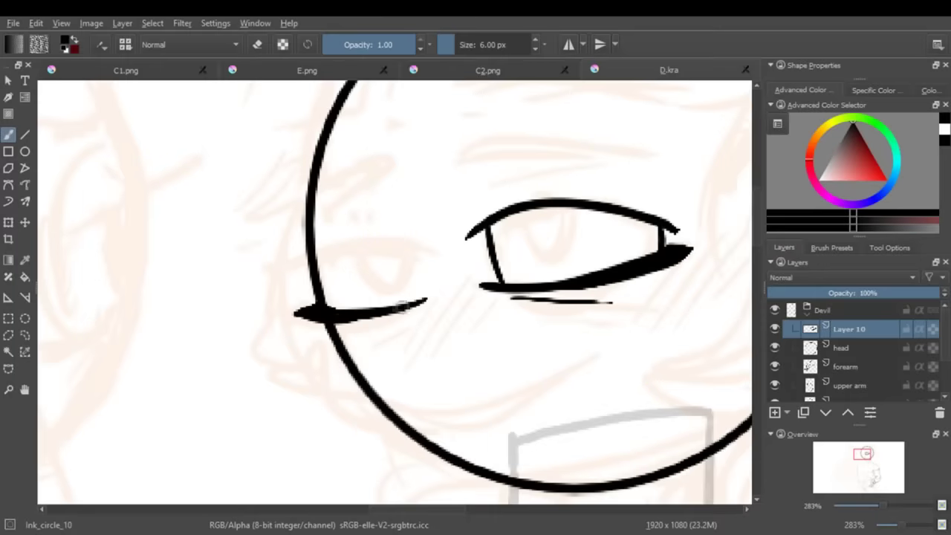
pyautogui.scroll(-5, 401, 304)
pyautogui.scroll(5, 401, 303)
pyautogui.press('e')
pyautogui.moveTo(475, 222)
pyautogui.mouseDown()
pyautogui.moveTo(441, 248)
pyautogui.moveTo(494, 260)
pyautogui.moveTo(505, 277)
pyautogui.moveTo(594, 207)
pyautogui.mouseUp()
pyautogui.press('e')
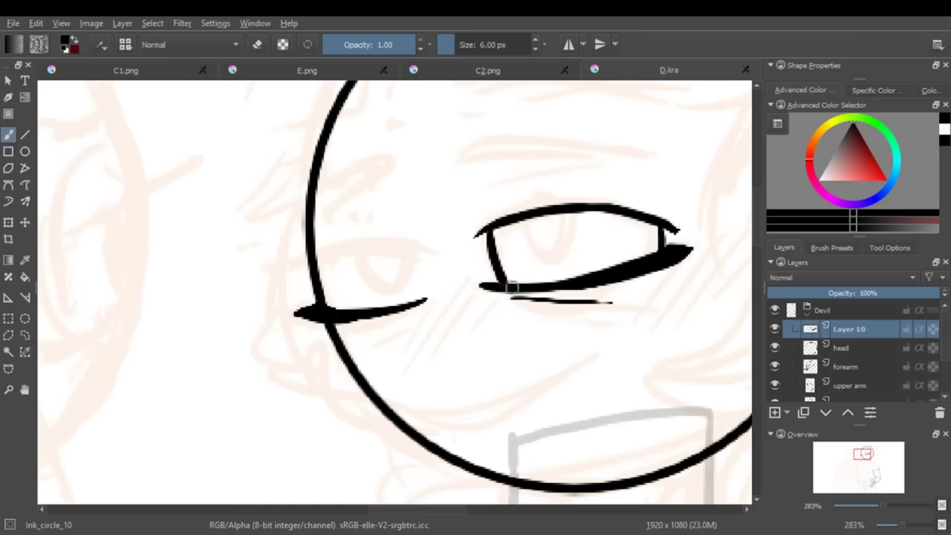
# Step: Ink the half-covered iris of the larger eye and outline the tapered eyebrow above it
pyautogui.moveTo(521, 217); pyautogui.dragTo(577, 216)
pyautogui.hotkey('ctrl', 'z')
pyautogui.moveTo(463, 152)
pyautogui.mouseDown()
pyautogui.moveTo(668, 144)
pyautogui.moveTo(625, 163)
pyautogui.moveTo(678, 174)
pyautogui.mouseUp()
pyautogui.press('e')
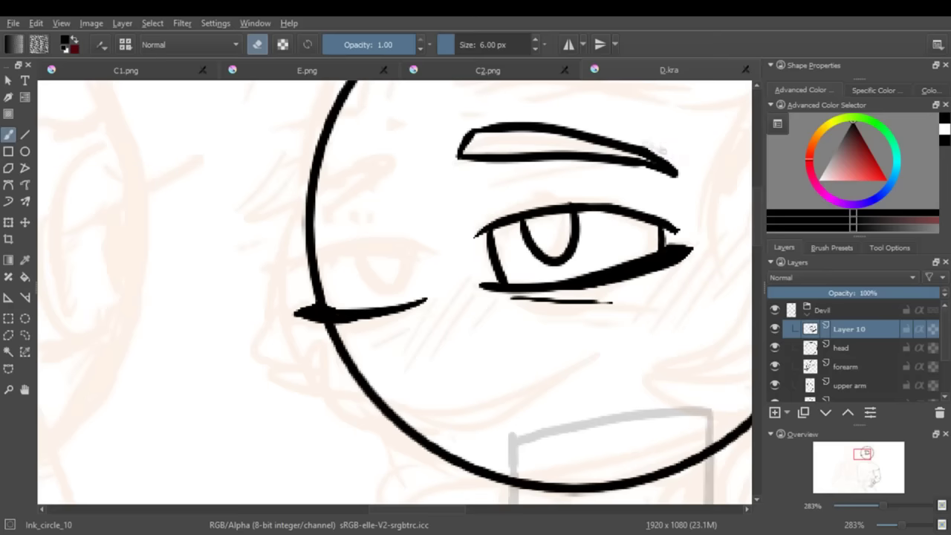
pyautogui.press('e')
# Step: Ink the smaller eye's upper lid, half-covered iris and inner corner line
pyautogui.press('f')
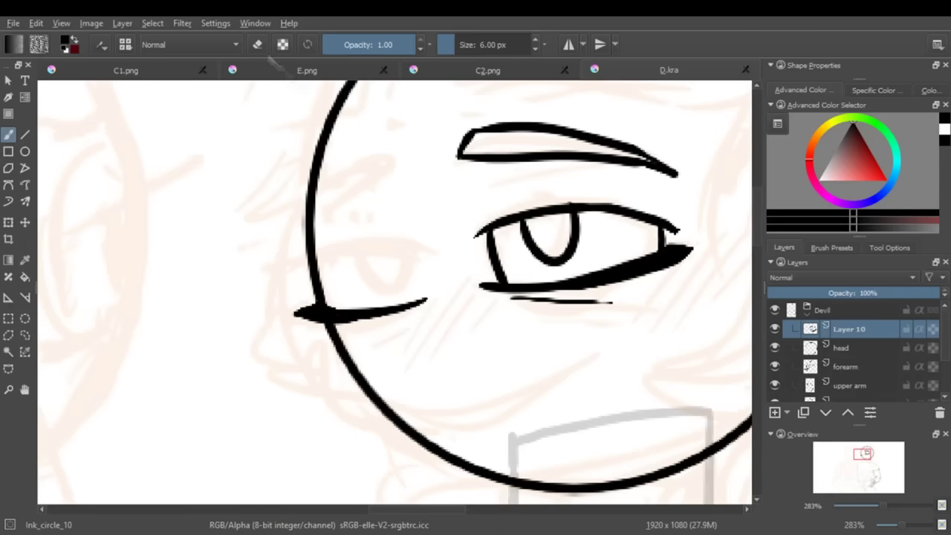
pyautogui.moveTo(316, 266); pyautogui.dragTo(427, 253)
pyautogui.moveTo(349, 253)
pyautogui.mouseDown()
pyautogui.moveTo(371, 293)
pyautogui.moveTo(407, 251)
pyautogui.mouseUp()
pyautogui.moveTo(883, 506); pyautogui.dragTo(877, 510)
pyautogui.moveTo(401, 277); pyautogui.dragTo(399, 264)
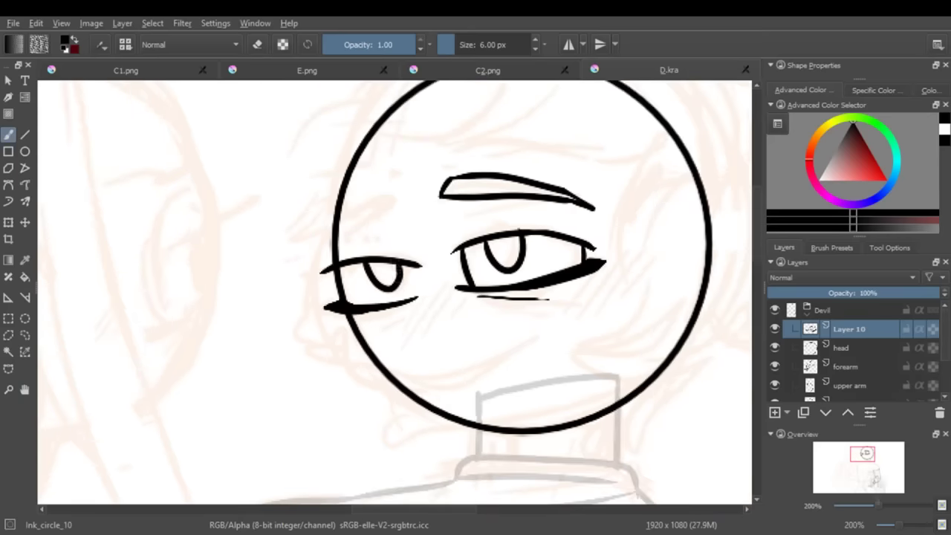
pyautogui.press('+')
pyautogui.moveTo(425, 301); pyautogui.dragTo(421, 253)
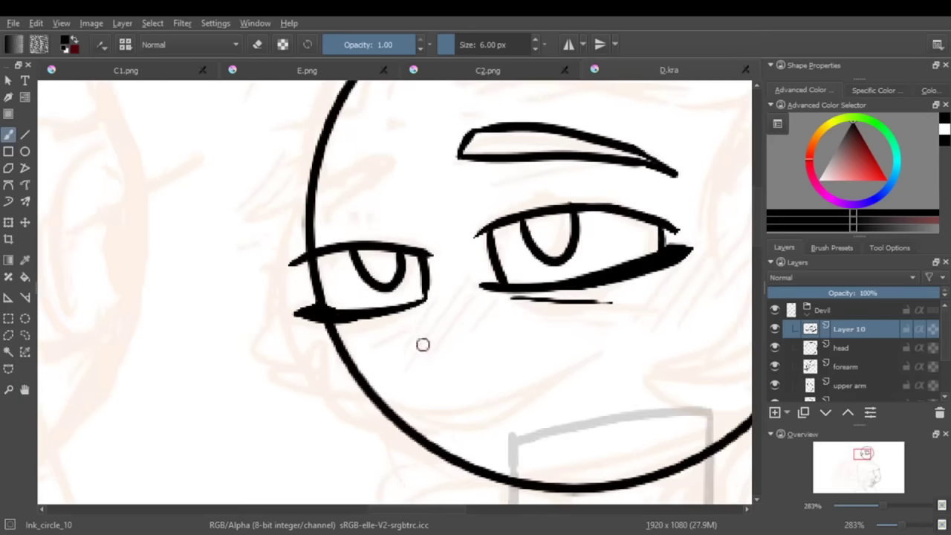
# Step: Ink a short crease under the smaller eye and an eyelid crease above each eye
pyautogui.scroll(-6, 421, 344)
pyautogui.scroll(6, 420, 344)
pyautogui.moveTo(361, 331); pyautogui.dragTo(426, 305)
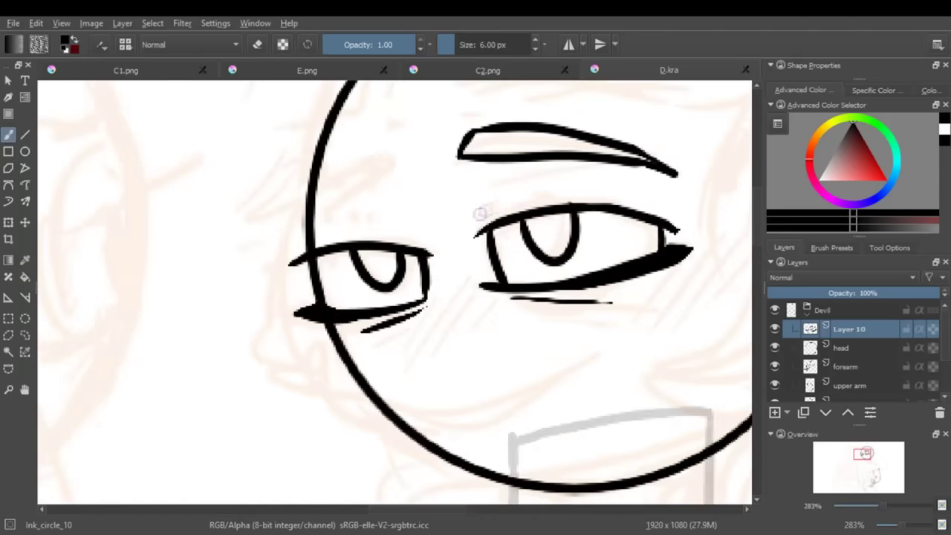
pyautogui.moveTo(481, 214); pyautogui.dragTo(589, 203)
pyautogui.moveTo(315, 240); pyautogui.dragTo(383, 232)
# Step: Outline the eyebrow above the smaller eye, close its inner end and fill it with black
pyautogui.moveTo(318, 175); pyautogui.dragTo(316, 199)
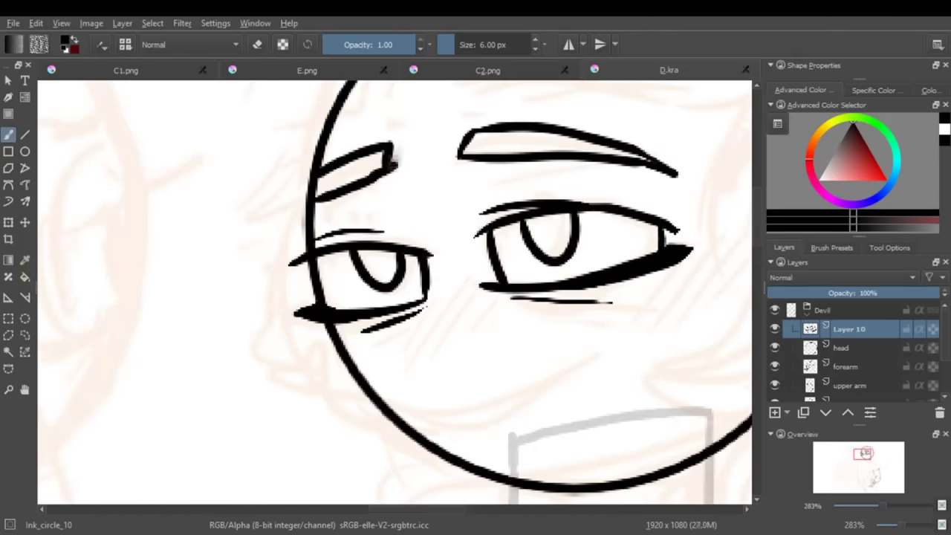
pyautogui.moveTo(393, 142); pyautogui.dragTo(398, 170)
pyautogui.press('f')
pyautogui.click(349, 170)
# Step: Set the fill's selection growth to 1 px and fill the larger eye's eyebrow with black
pyautogui.click(523, 148)
pyautogui.hotkey('ctrl', 'z')
pyautogui.click(889, 247)
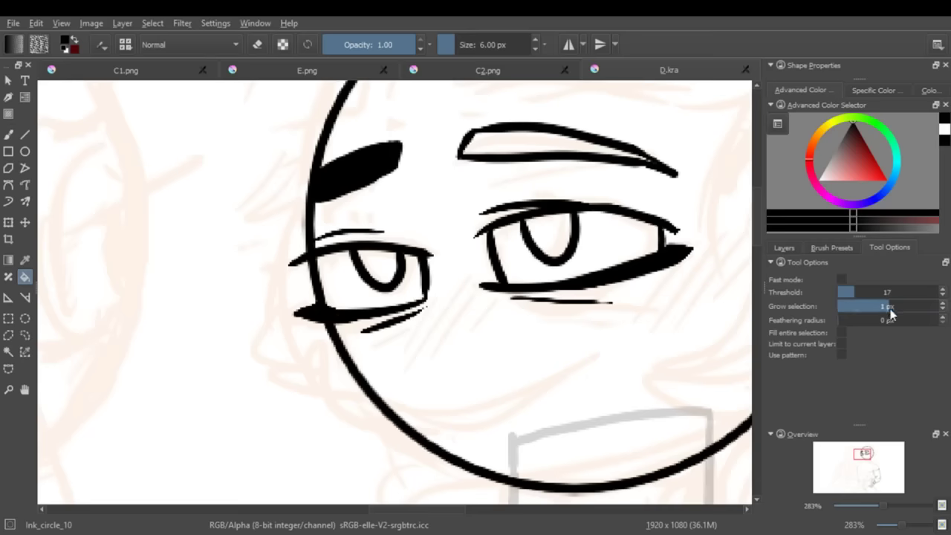
pyautogui.click(539, 148)
pyautogui.hotkey('ctrl', 'z')
pyautogui.click(545, 155)
pyautogui.press('b')
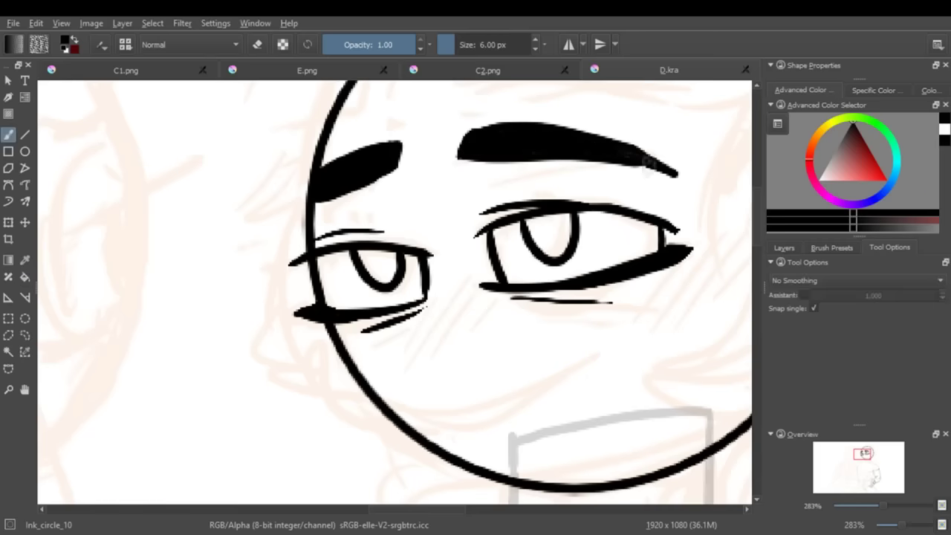
# Step: Erase along the lower edges of both eyebrows to slim them, and ink a rounded inner end on the larger eye's eyebrow
pyautogui.press('e')
pyautogui.moveTo(318, 199); pyautogui.dragTo(405, 167)
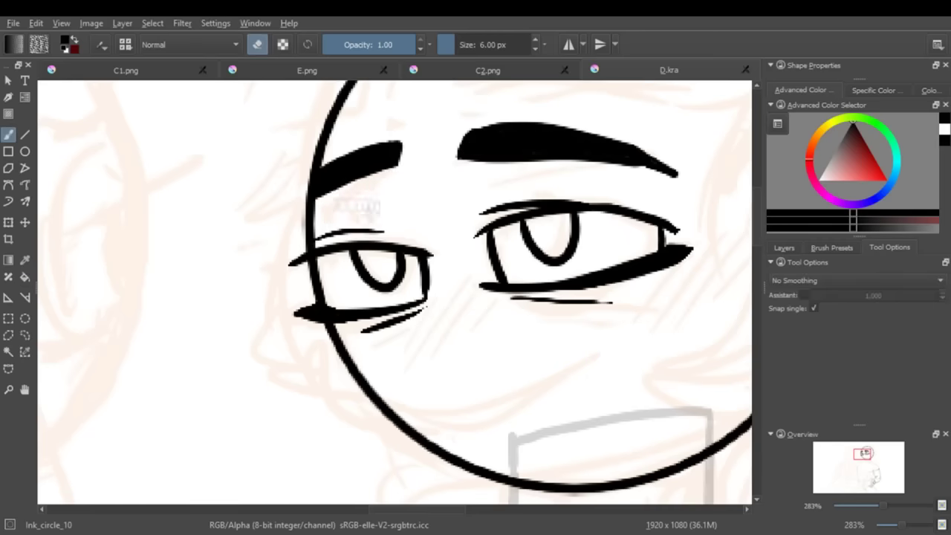
pyautogui.moveTo(620, 173)
pyautogui.mouseDown()
pyautogui.moveTo(461, 160)
pyautogui.moveTo(601, 173)
pyautogui.moveTo(491, 157)
pyautogui.moveTo(572, 158)
pyautogui.moveTo(650, 184)
pyautogui.moveTo(496, 153)
pyautogui.mouseUp()
pyautogui.press('e')
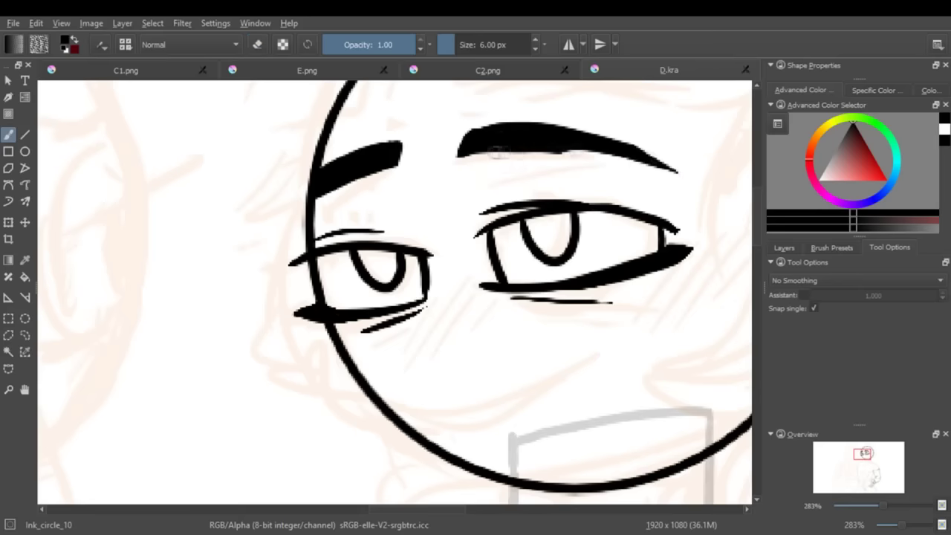
pyautogui.moveTo(639, 133); pyautogui.dragTo(565, 147)
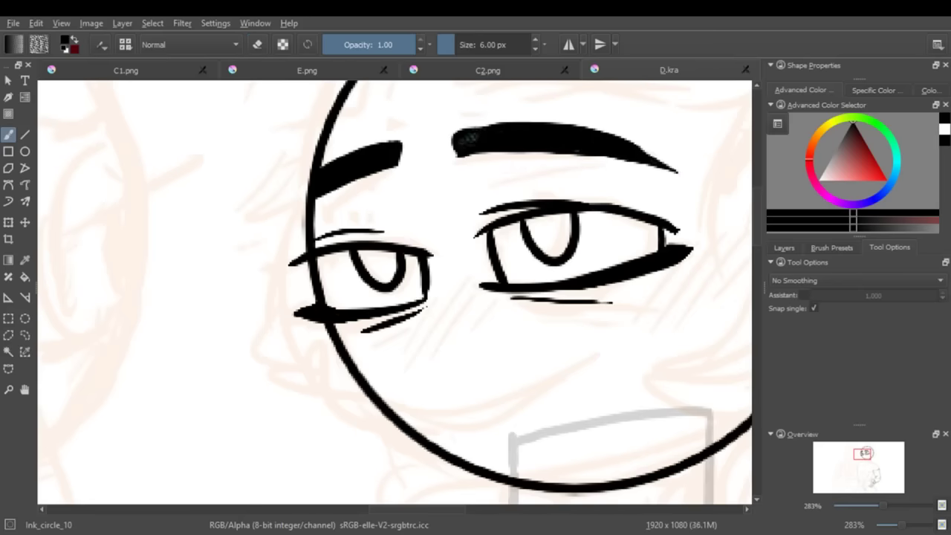
pyautogui.moveTo(484, 131)
pyautogui.mouseDown()
pyautogui.moveTo(528, 127)
pyautogui.moveTo(649, 151)
pyautogui.moveTo(672, 172)
pyautogui.mouseUp()
# Step: Ink a slanted smirking mouth across the lower part of the face
pyautogui.moveTo(883, 505)
pyautogui.mouseDown()
pyautogui.moveTo(866, 507)
pyautogui.moveTo(883, 507)
pyautogui.mouseUp()
pyautogui.moveTo(383, 405); pyautogui.dragTo(609, 345)
pyautogui.hotkey('ctrl', 'z')
pyautogui.moveTo(383, 405)
pyautogui.mouseDown()
pyautogui.moveTo(609, 345)
pyautogui.moveTo(489, 430)
pyautogui.moveTo(611, 346)
pyautogui.mouseUp()
# Step: Ink a cluster of short slanted blush lines on each cheek, one between the eyes and one beside the larger eye's outer corner
pyautogui.moveTo(439, 275); pyautogui.dragTo(419, 353)
pyautogui.moveTo(451, 271)
pyautogui.mouseDown()
pyautogui.moveTo(430, 348)
pyautogui.moveTo(440, 343)
pyautogui.mouseUp()
pyautogui.moveTo(468, 269); pyautogui.dragTo(448, 347)
pyautogui.moveTo(474, 278); pyautogui.dragTo(458, 349)
pyautogui.moveTo(484, 294); pyautogui.dragTo(476, 327)
pyautogui.moveTo(881, 505)
pyautogui.mouseDown()
pyautogui.moveTo(862, 506)
pyautogui.moveTo(877, 506)
pyautogui.mouseUp()
pyautogui.moveTo(594, 273); pyautogui.dragTo(578, 305)
pyautogui.moveTo(605, 260); pyautogui.dragTo(589, 316)
pyautogui.moveTo(615, 255); pyautogui.dragTo(598, 318)
pyautogui.moveTo(624, 253); pyautogui.dragTo(608, 314)
pyautogui.moveTo(631, 260); pyautogui.dragTo(617, 308)
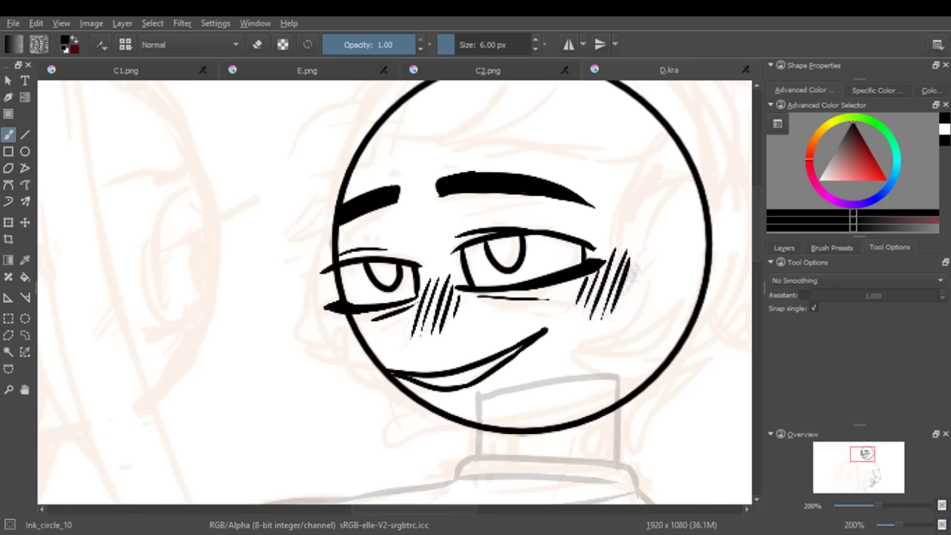
# Step: On Layer 11, ink the pointed side lock of hair running from beside the larger eyebrow down to the jaw
pyautogui.moveTo(878, 506)
pyautogui.mouseDown()
pyautogui.moveTo(862, 506)
pyautogui.moveTo(882, 509)
pyautogui.mouseUp()
pyautogui.click(783, 248)
pyautogui.scroll(2, 759, 244)
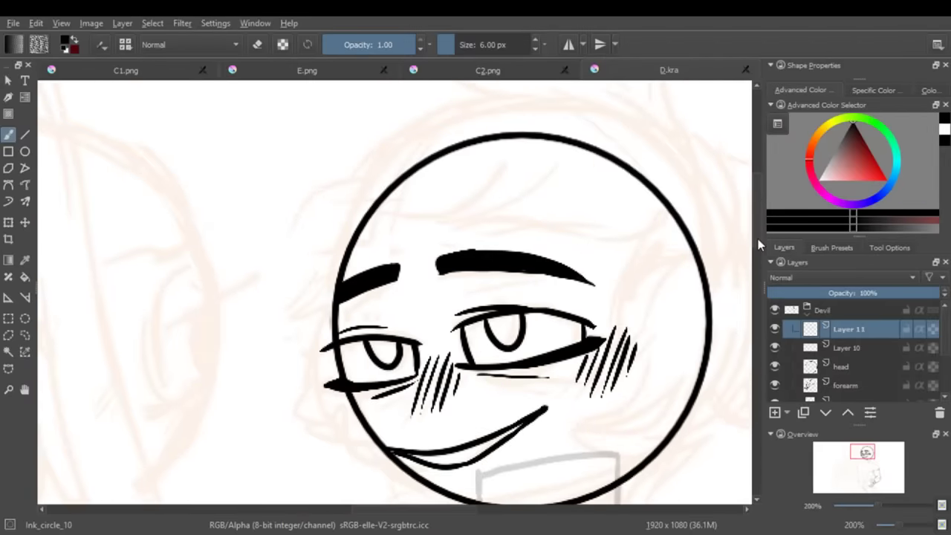
pyautogui.hscroll(3, 420, 509)
pyautogui.moveTo(435, 220); pyautogui.dragTo(388, 315)
pyautogui.moveTo(451, 254)
pyautogui.mouseDown()
pyautogui.moveTo(397, 306)
pyautogui.moveTo(414, 352)
pyautogui.moveTo(398, 391)
pyautogui.moveTo(341, 425)
pyautogui.moveTo(484, 428)
pyautogui.mouseUp()
pyautogui.scroll(-2, 414, 512)
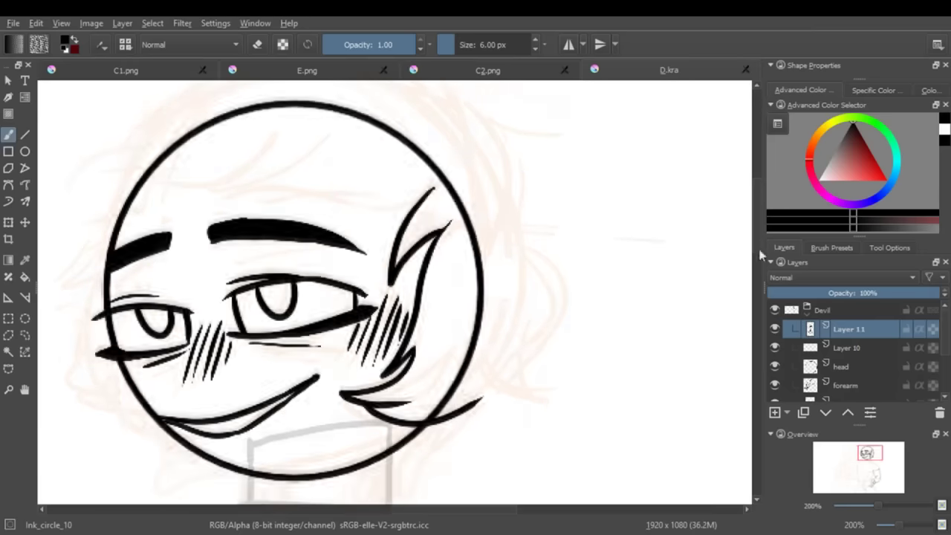
# Step: Ink the hair's upper outline above the head circle from a pointed front tip, and undo the trial strokes down the back
pyautogui.hscroll(-2, 414, 512)
pyautogui.moveTo(584, 188); pyautogui.dragTo(395, 216)
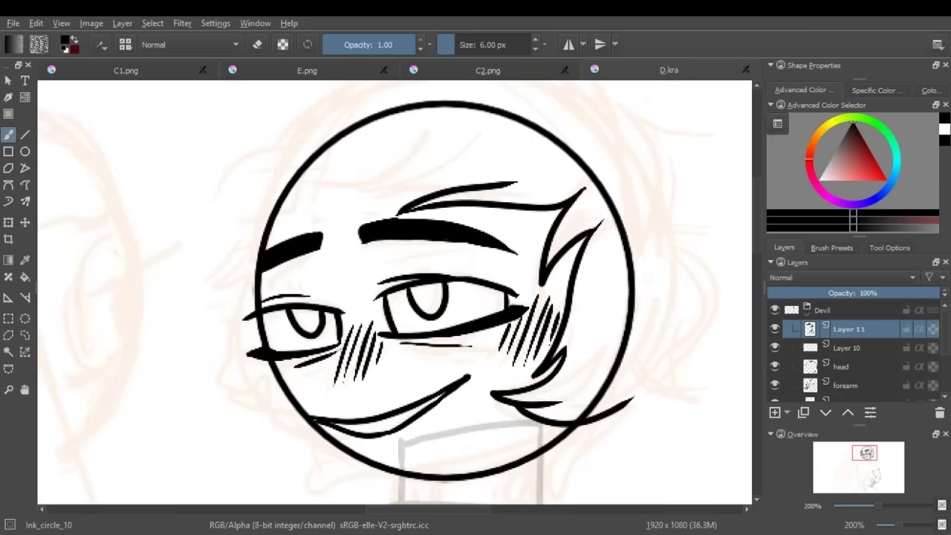
pyautogui.scroll(1, 760, 221)
pyautogui.moveTo(568, 167)
pyautogui.mouseDown()
pyautogui.moveTo(358, 123)
pyautogui.moveTo(407, 153)
pyautogui.mouseUp()
pyautogui.moveTo(569, 166)
pyautogui.mouseDown()
pyautogui.moveTo(573, 117)
pyautogui.moveTo(658, 312)
pyautogui.mouseUp()
pyautogui.press('-')
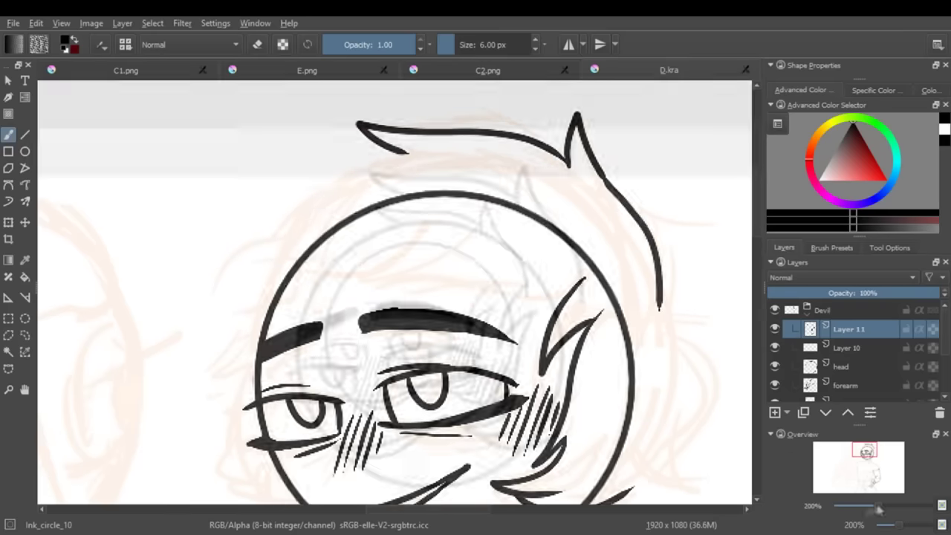
pyautogui.hotkey('ctrl', 'z')
pyautogui.hotkey('ctrl', 'z')
pyautogui.moveTo(386, 208)
pyautogui.mouseDown()
pyautogui.moveTo(312, 249)
pyautogui.moveTo(257, 302)
pyautogui.mouseUp()
pyautogui.hotkey('ctrl', 'z')
pyautogui.hotkey('ctrl', 'z')
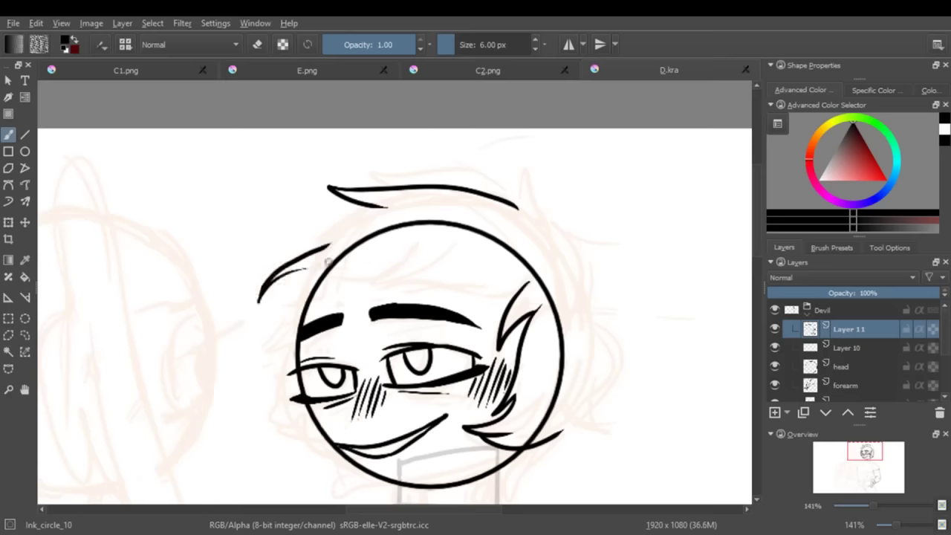
pyautogui.hotkey('ctrl', 'z')
# Step: Ink the swept fringe over the forehead, with pointed strands sticking out at the front of the face
pyautogui.moveTo(329, 244); pyautogui.dragTo(266, 290)
pyautogui.moveTo(385, 260)
pyautogui.mouseDown()
pyautogui.moveTo(301, 281)
pyautogui.moveTo(442, 257)
pyautogui.mouseUp()
pyautogui.moveTo(386, 207)
pyautogui.mouseDown()
pyautogui.moveTo(305, 256)
pyautogui.moveTo(248, 343)
pyautogui.mouseUp()
pyautogui.hotkey('ctrl', 'z')
pyautogui.moveTo(308, 275); pyautogui.dragTo(258, 329)
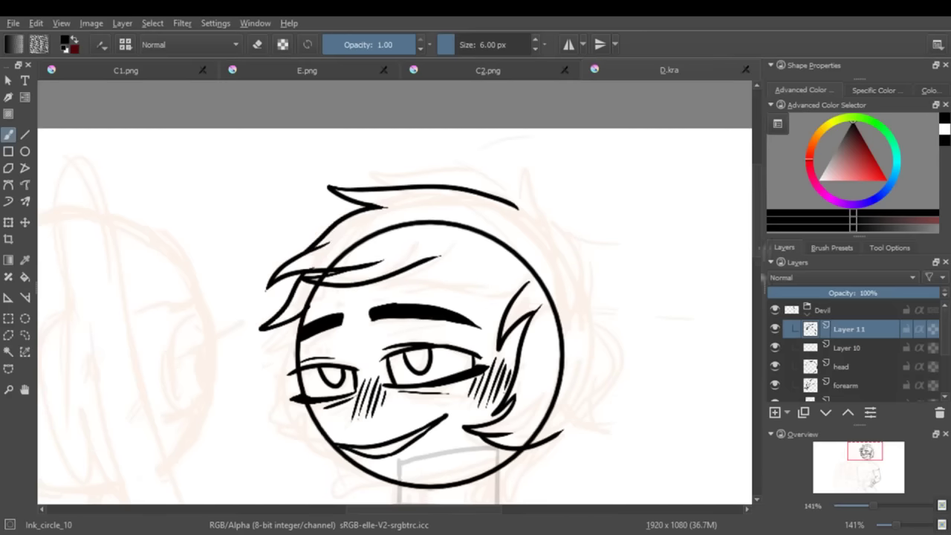
pyautogui.scroll(-3, 393, 297)
pyautogui.moveTo(295, 291); pyautogui.dragTo(346, 358)
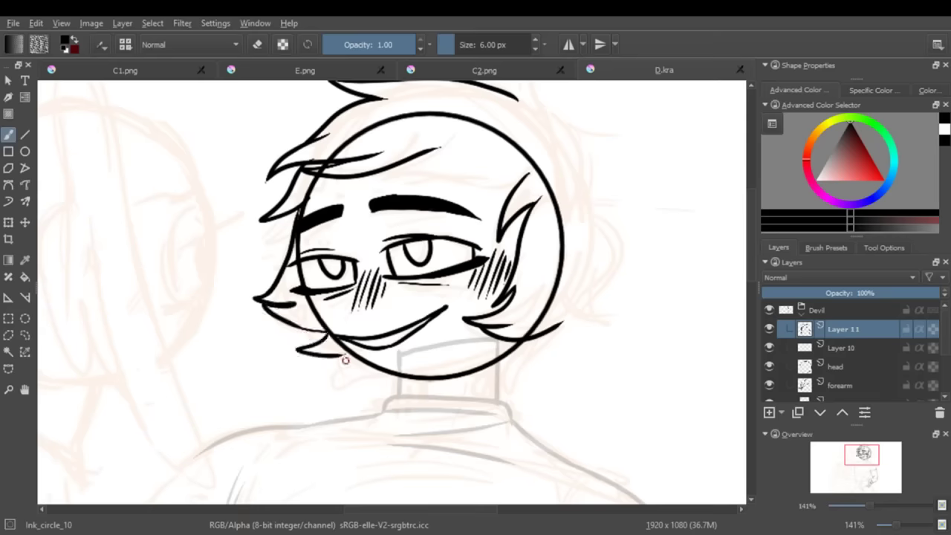
pyautogui.hotkey('ctrl', 'z')
pyautogui.hotkey('ctrl', 'z')
pyautogui.hotkey('ctrl', 'z')
pyautogui.hotkey('ctrl', 'shift', 'z')
pyautogui.hotkey('ctrl', 'z')
# Step: Ink the pointed tuft on top, the hair's outline down the back of the head and the spiky strands at the nape
pyautogui.scroll(1, 392, 292)
pyautogui.moveTo(517, 90)
pyautogui.mouseDown()
pyautogui.moveTo(599, 249)
pyautogui.moveTo(604, 349)
pyautogui.moveTo(518, 405)
pyautogui.mouseUp()
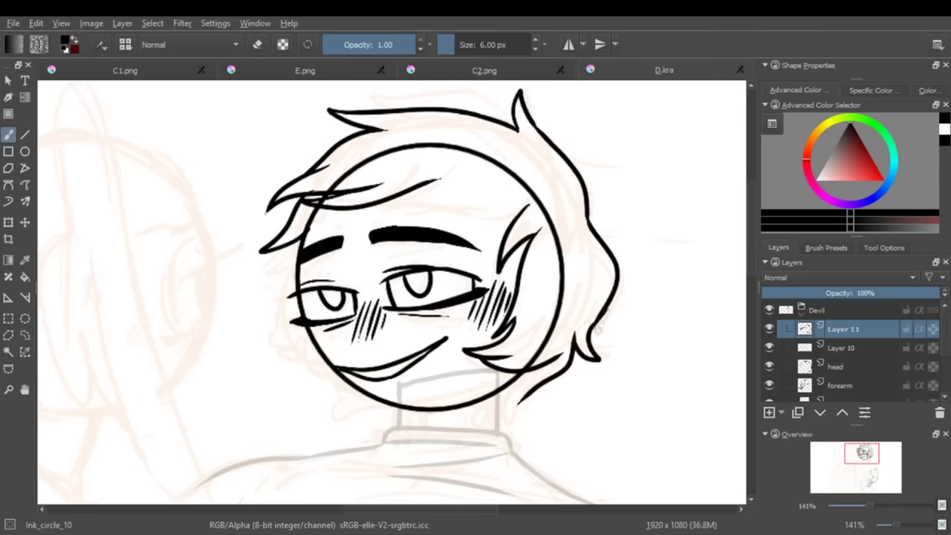
pyautogui.hotkey('ctrl', 'z')
pyautogui.press('e')
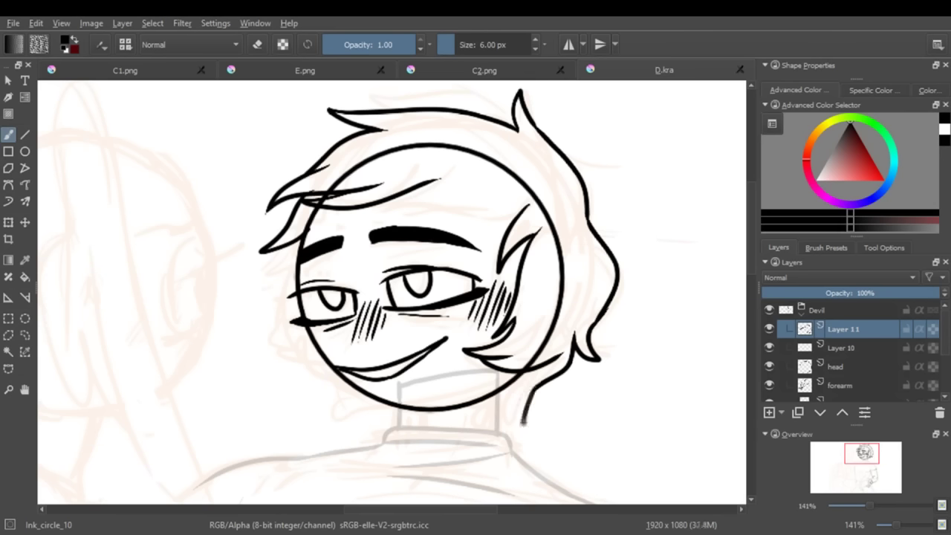
pyautogui.moveTo(533, 373); pyautogui.dragTo(510, 444)
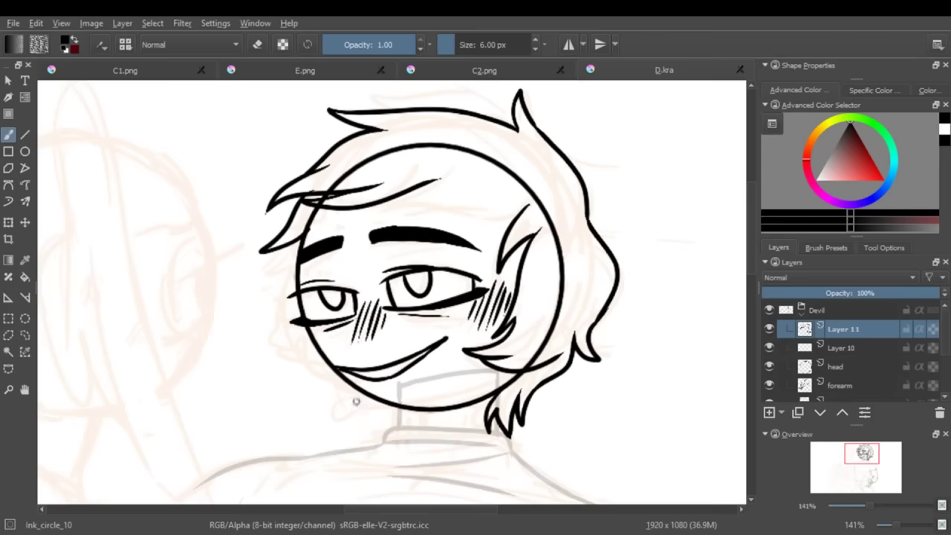
# Step: Ink the spiky strands under the jaw and the pointed front locks beside the smaller eye's cheek
pyautogui.moveTo(401, 410); pyautogui.dragTo(371, 422)
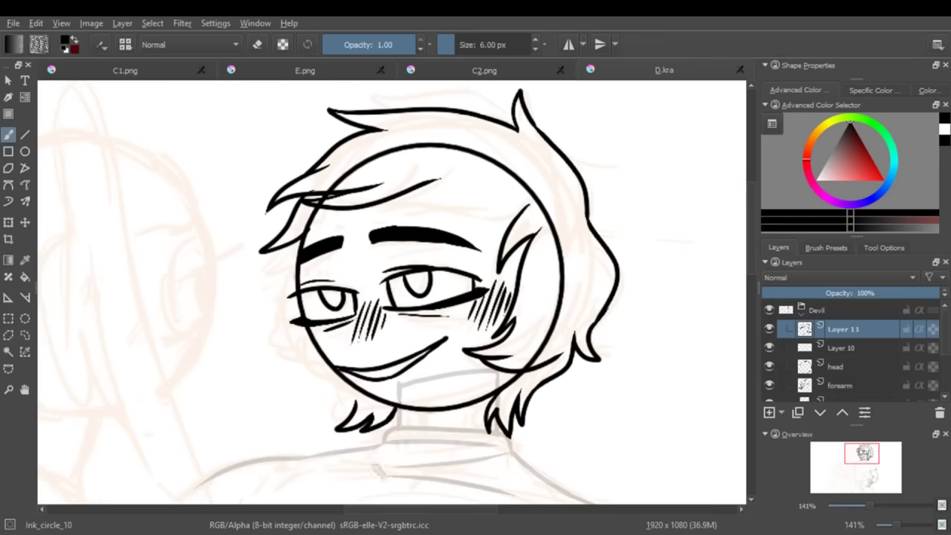
pyautogui.moveTo(379, 469); pyautogui.dragTo(416, 470)
pyautogui.moveTo(327, 294)
pyautogui.mouseDown()
pyautogui.moveTo(349, 362)
pyautogui.moveTo(394, 413)
pyautogui.mouseUp()
pyautogui.hotkey('ctrl', 'z')
pyautogui.hotkey('ctrl', 'z')
pyautogui.moveTo(376, 376)
pyautogui.mouseDown()
pyautogui.moveTo(394, 396)
pyautogui.moveTo(371, 408)
pyautogui.mouseUp()
pyautogui.hotkey('ctrl', 'z')
pyautogui.moveTo(336, 246); pyautogui.dragTo(319, 324)
pyautogui.hotkey('ctrl', 'z')
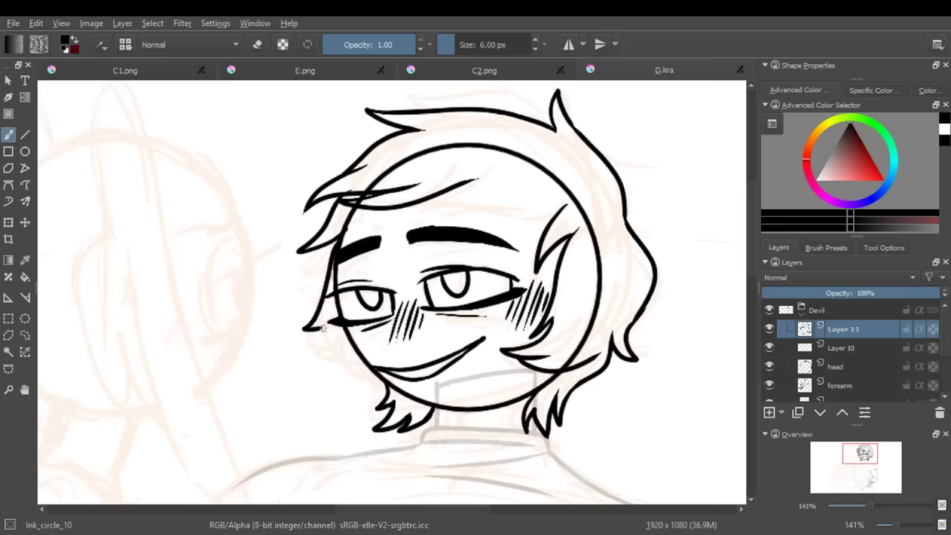
pyautogui.moveTo(868, 506); pyautogui.dragTo(868, 506)
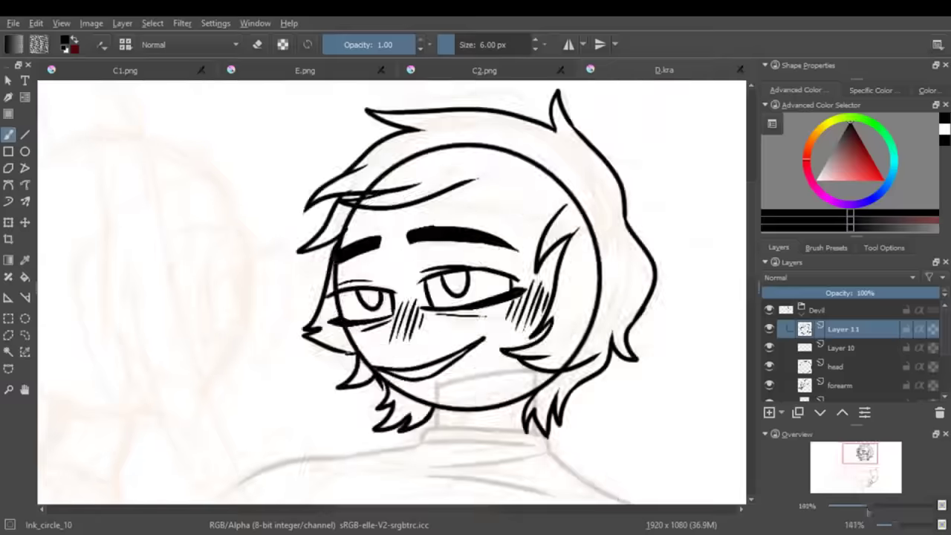
# Step: On the head layer, erase the parts of the head circle covered by hair with an 18 px eraser
pyautogui.click(835, 366)
pyautogui.press('e')
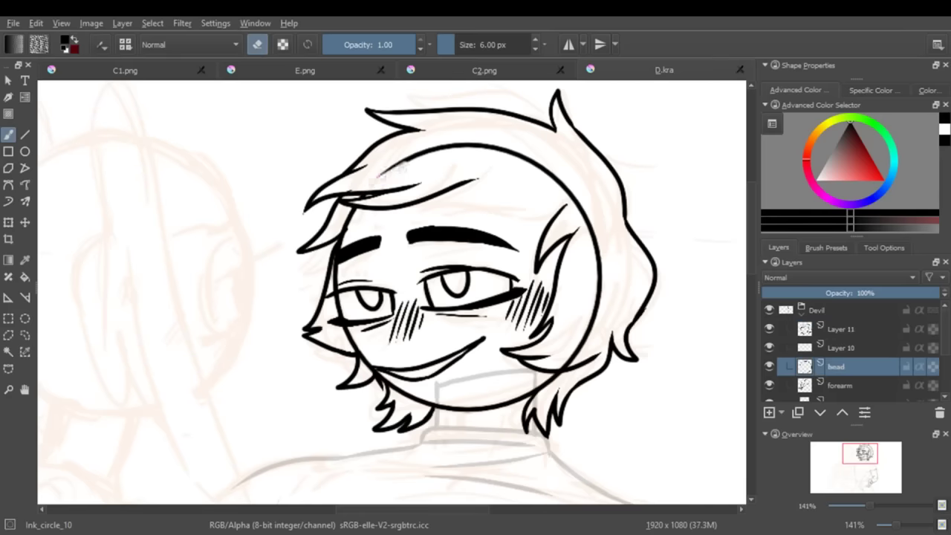
pyautogui.press(']')
pyautogui.press(']')
pyautogui.press(']')
pyautogui.press(']')
pyautogui.press(']')
pyautogui.press(']')
pyautogui.moveTo(414, 154); pyautogui.dragTo(562, 170)
pyautogui.hotkey('ctrl', 'z')
pyautogui.hotkey('ctrl', 'shift', 'z')
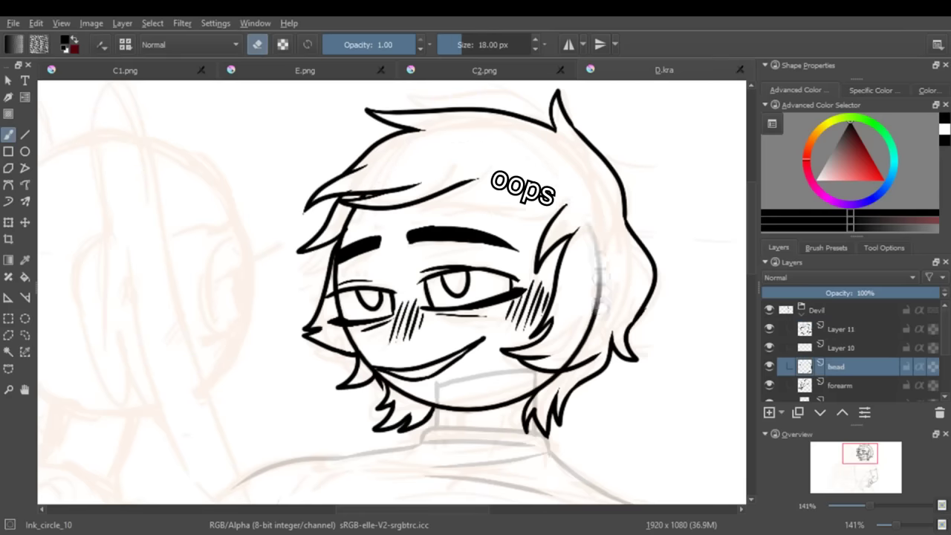
# Step: Return to Layer 11 and ink additional pointed fringe strands across the forehead, reaching the side lock
pyautogui.press('pageup')
pyautogui.press('pageup')
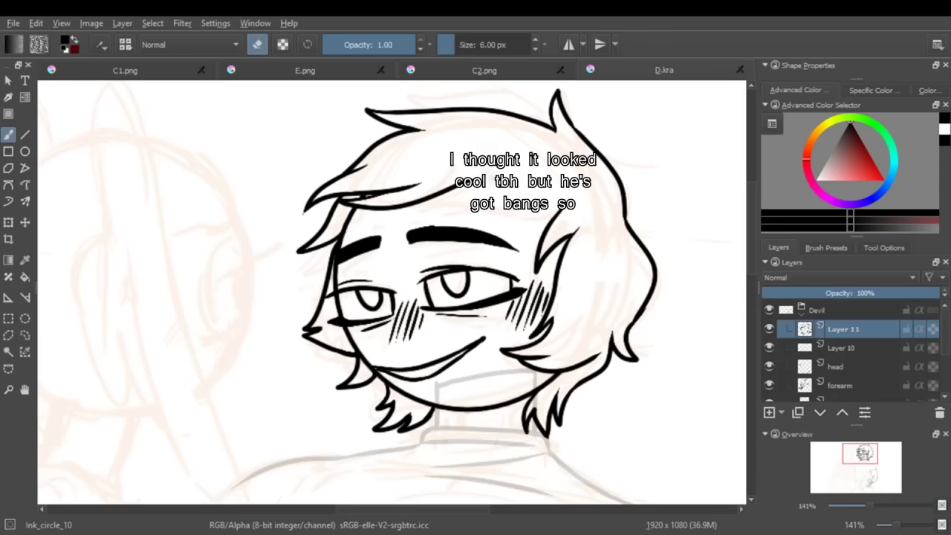
pyautogui.press('e')
pyautogui.hotkey('ctrl', 'z')
pyautogui.moveTo(476, 178)
pyautogui.mouseDown()
pyautogui.moveTo(427, 212)
pyautogui.moveTo(541, 194)
pyautogui.mouseUp()
pyautogui.hotkey('ctrl', 'z')
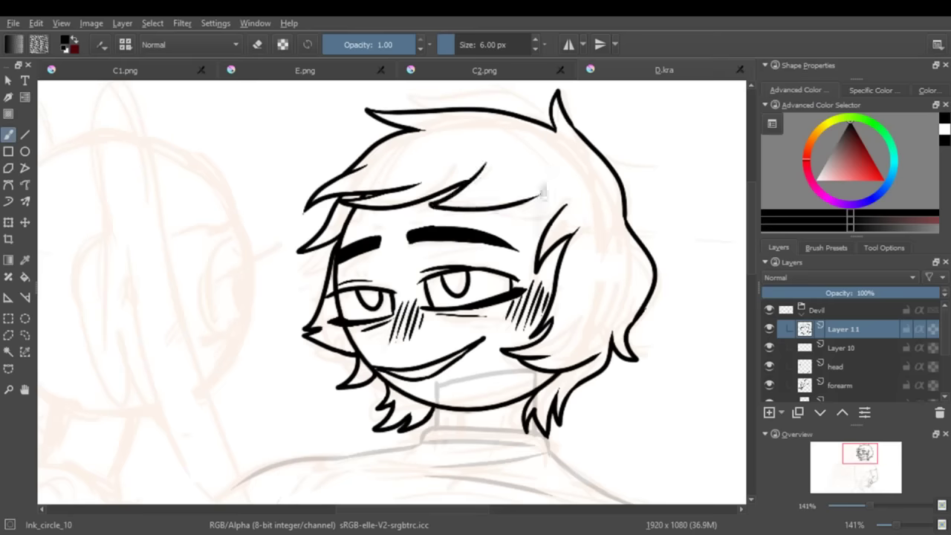
pyautogui.moveTo(516, 227); pyautogui.dragTo(565, 197)
pyautogui.moveTo(879, 503)
pyautogui.mouseDown()
pyautogui.moveTo(843, 504)
pyautogui.moveTo(862, 505)
pyautogui.mouseUp()
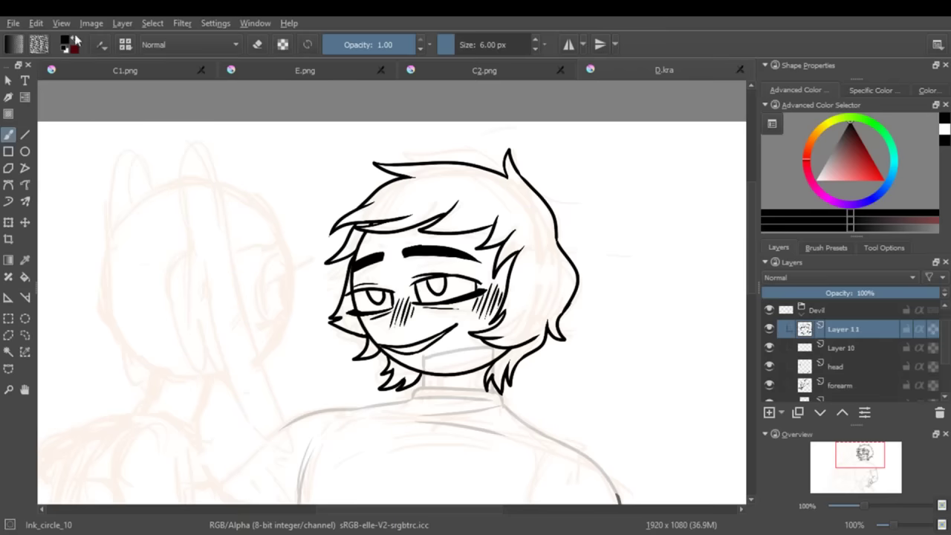
# Step: Merge Layer 11 and Layer 10 down into the head layer, and restore the body line art to 100% opacity
pyautogui.hotkey('ctrl', 'e')
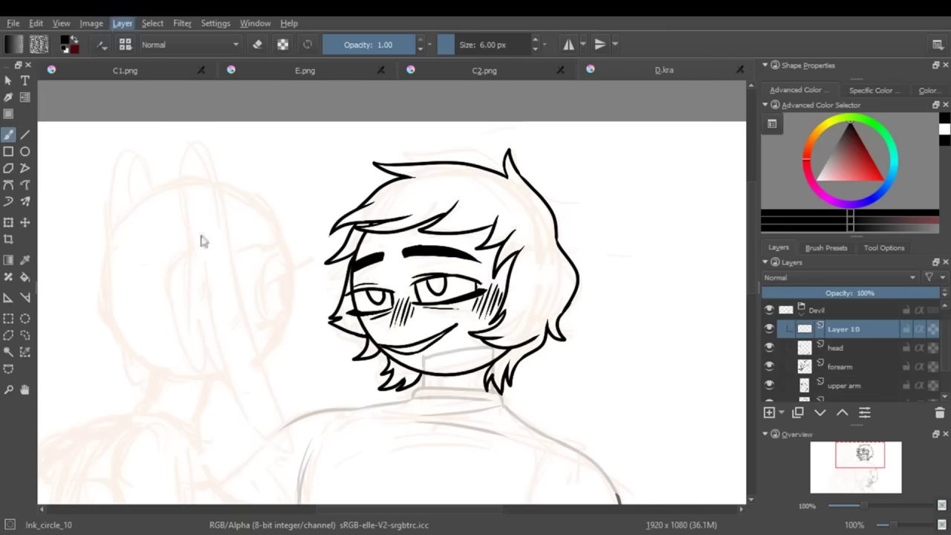
pyautogui.hotkey('ctrl', 'e')
pyautogui.press('pagedown')
pyautogui.press('pagedown')
pyautogui.press('pagedown')
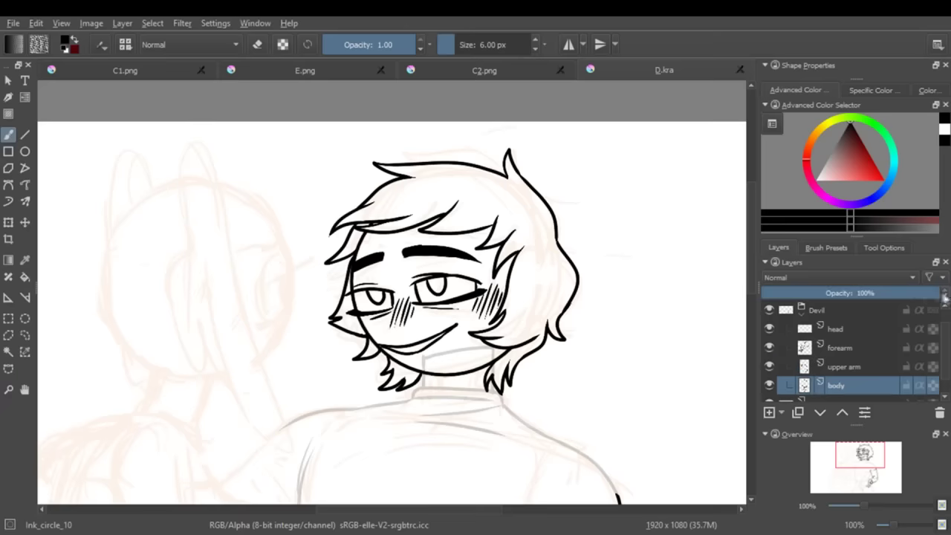
pyautogui.hotkey('ctrl', 'e')
pyautogui.click(805, 312)
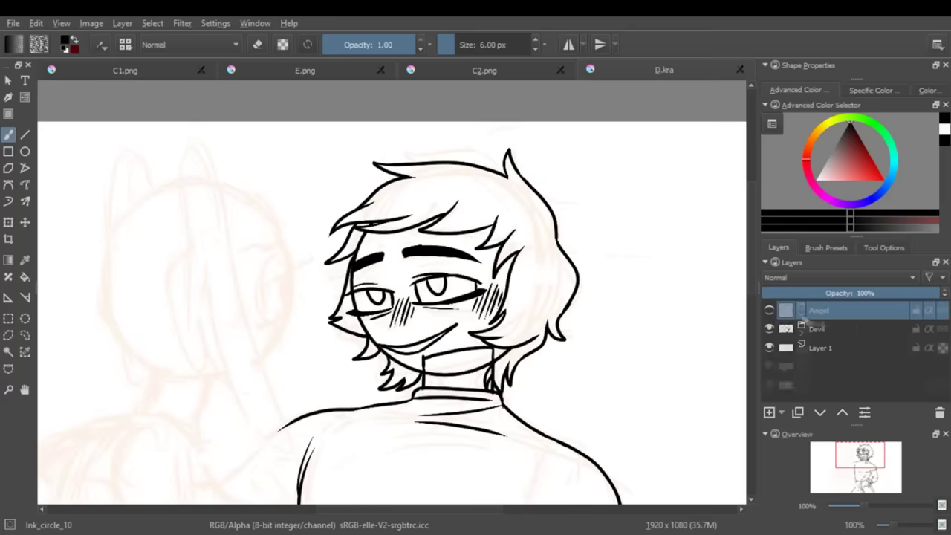
# Step: Expand the Angel group and dim the Devil group to 20% opacity
pyautogui.click(801, 310)
pyautogui.press('pagedown')
pyautogui.press('pagedown')
pyautogui.press('pagedown')
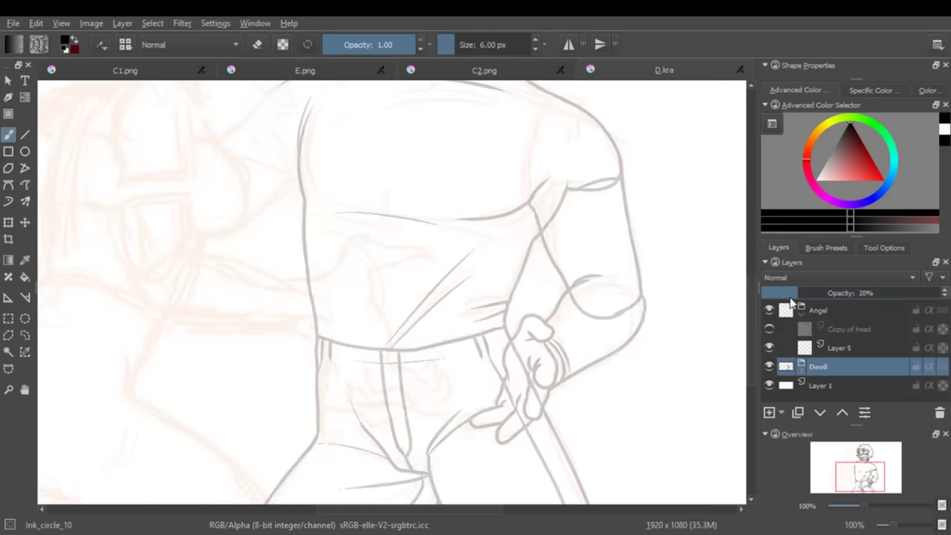
# Step: On Layer 5, ink the contour of the angel's hand at the devil's hip and its foremost finger with a pointed nail
pyautogui.press('pageup')
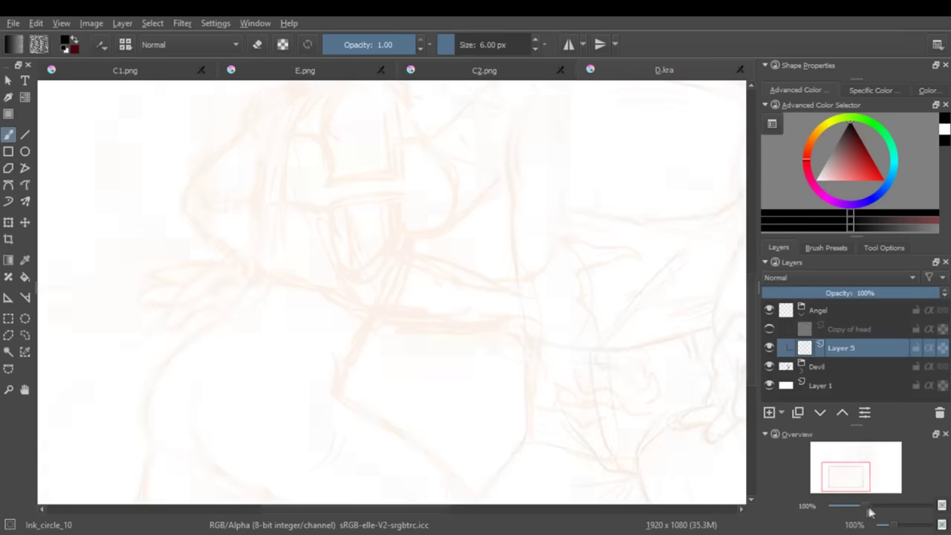
pyautogui.click(869, 511)
pyautogui.hscroll(5, 396, 509)
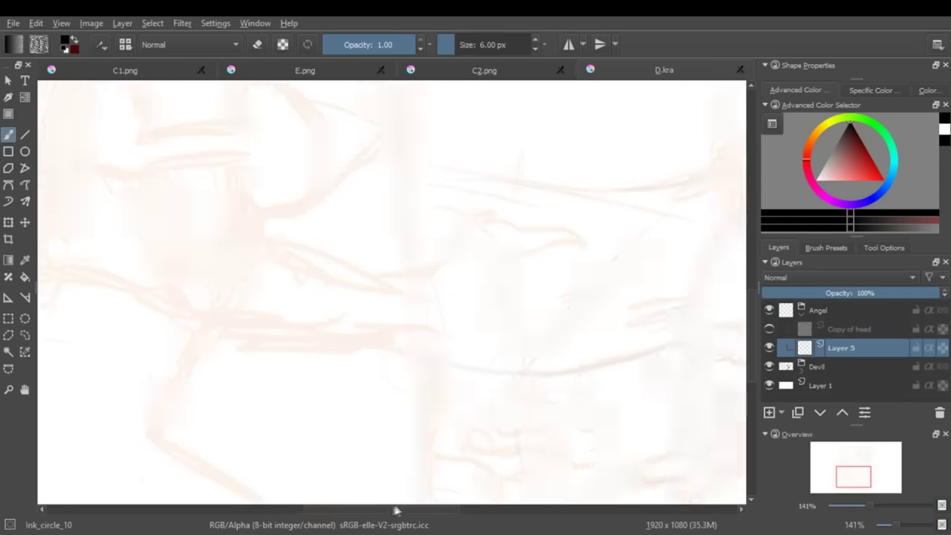
pyautogui.scroll(-3, 487, 127)
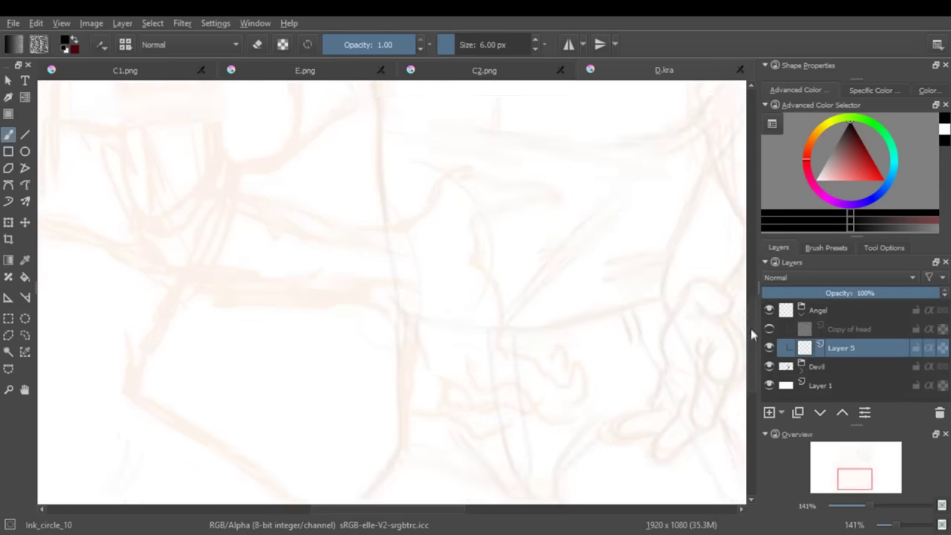
pyautogui.moveTo(480, 219)
pyautogui.mouseDown()
pyautogui.moveTo(500, 311)
pyautogui.moveTo(567, 339)
pyautogui.mouseUp()
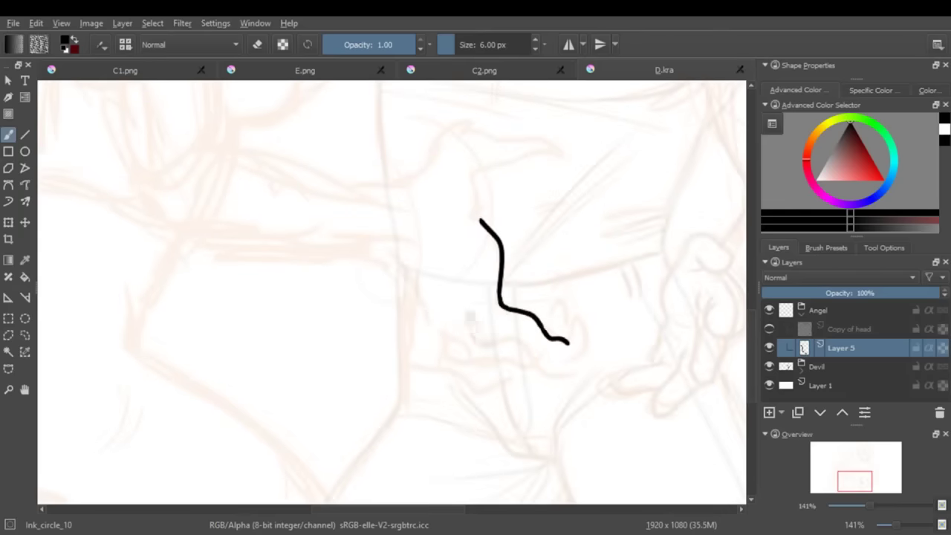
pyautogui.moveTo(450, 312)
pyautogui.mouseDown()
pyautogui.moveTo(483, 340)
pyautogui.moveTo(556, 360)
pyautogui.mouseUp()
pyautogui.hotkey('ctrl', 'z')
pyautogui.moveTo(574, 315)
pyautogui.mouseDown()
pyautogui.moveTo(576, 361)
pyautogui.moveTo(532, 375)
pyautogui.moveTo(468, 320)
pyautogui.mouseUp()
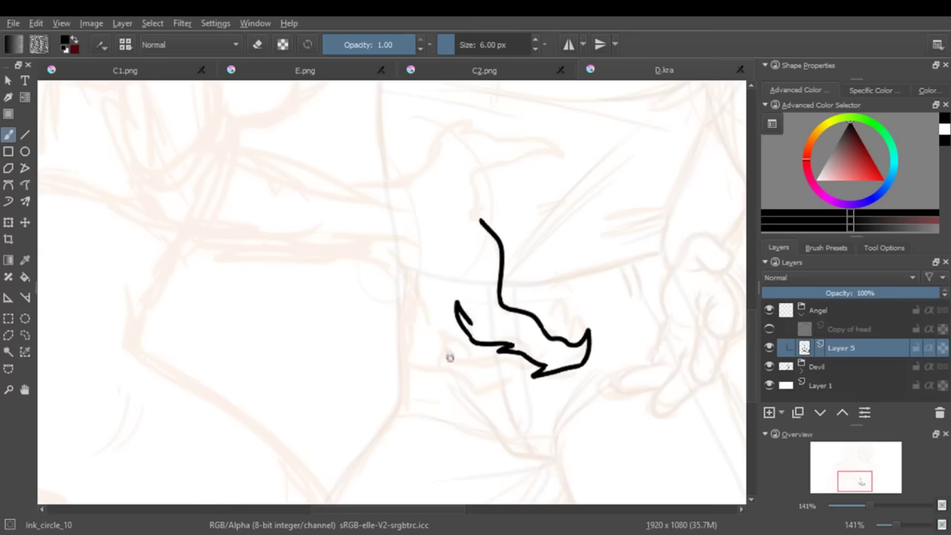
pyautogui.hotkey('ctrl', 'z')
# Step: Ink short knuckle lines on the back of the angel's hand and the contour under its wrist
pyautogui.moveTo(401, 260); pyautogui.dragTo(425, 306)
pyautogui.moveTo(413, 237); pyautogui.dragTo(440, 260)
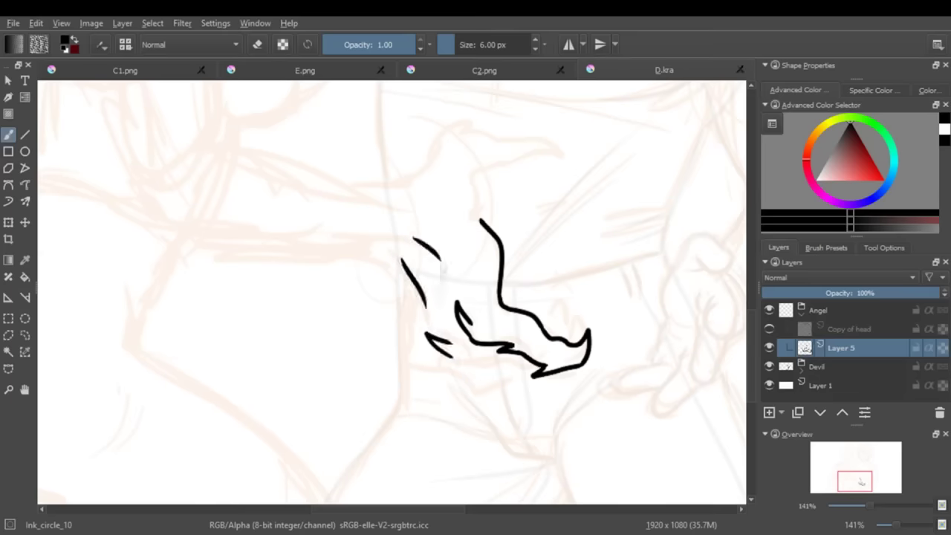
pyautogui.moveTo(358, 256); pyautogui.dragTo(391, 269)
# Step: Try inking the remaining curled fingers with pointed nails along the underside of the angel's hand
pyautogui.moveTo(449, 355); pyautogui.dragTo(537, 372)
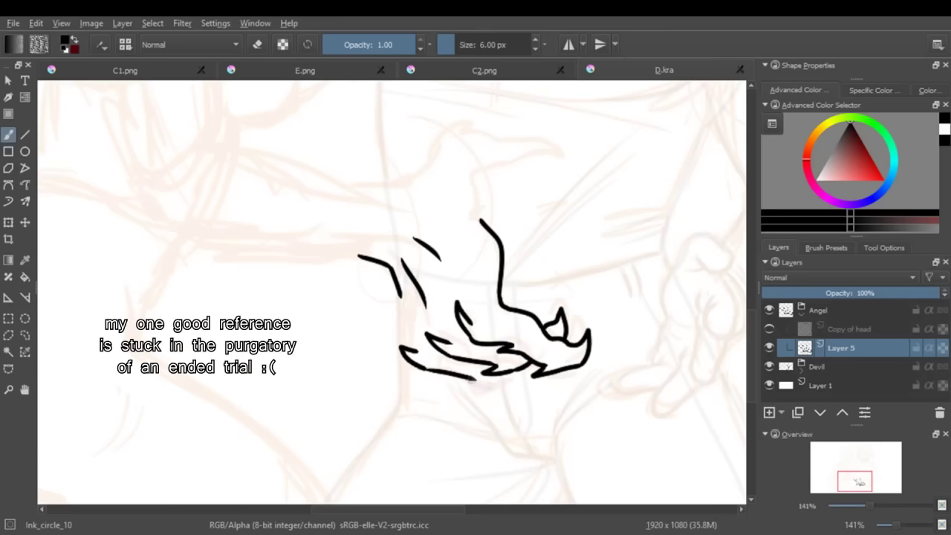
pyautogui.hotkey('ctrl', 'z')
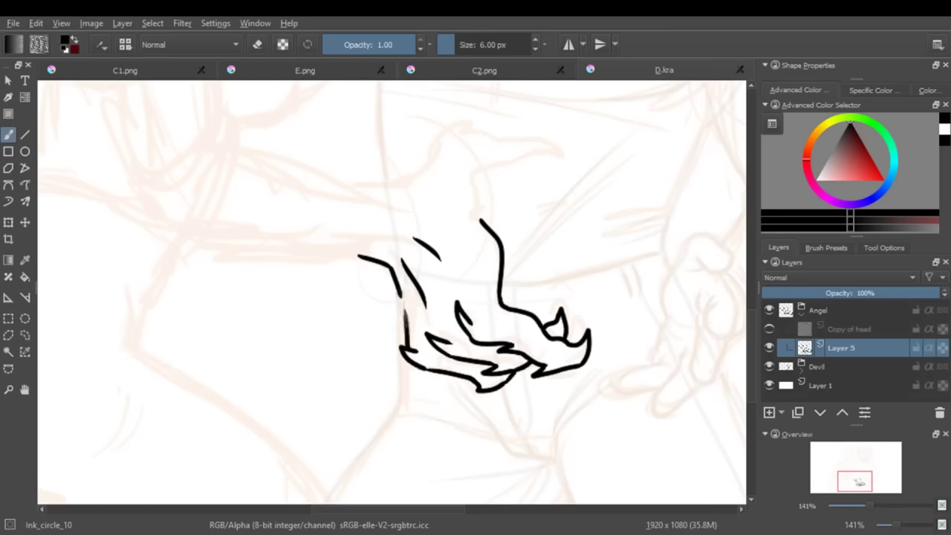
pyautogui.moveTo(397, 362); pyautogui.dragTo(396, 289)
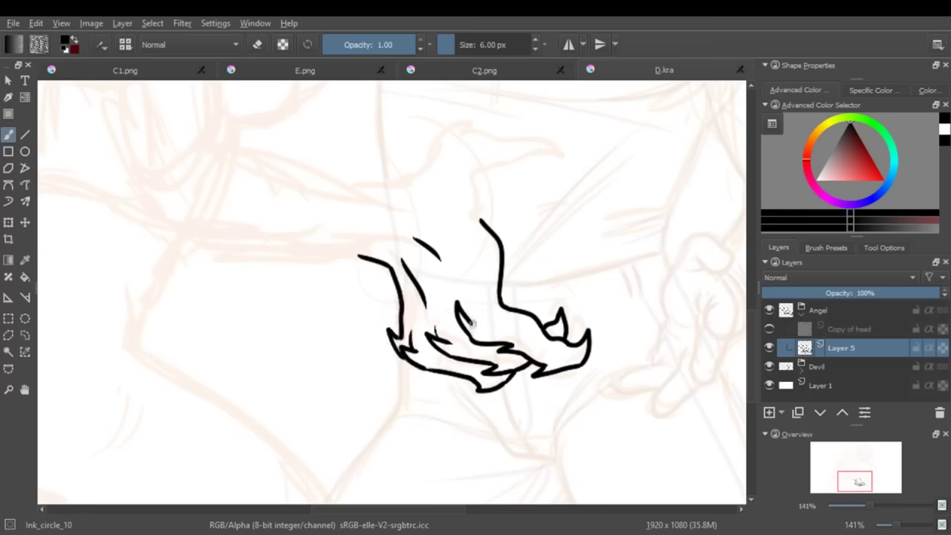
# Step: Toggle Layer 5's visibility to compare the inked hand with the sketch underneath
pyautogui.scroll(-3, 473, 322)
pyautogui.scroll(3, 473, 322)
pyautogui.click(770, 348)
pyautogui.click(769, 347)
pyautogui.click(769, 348)
pyautogui.click(769, 348)
pyautogui.click(770, 348)
pyautogui.click(769, 348)
# Step: Try erasing and redrawing the lowest finger of the hand with a shorter contour and pointed nail
pyautogui.press('e')
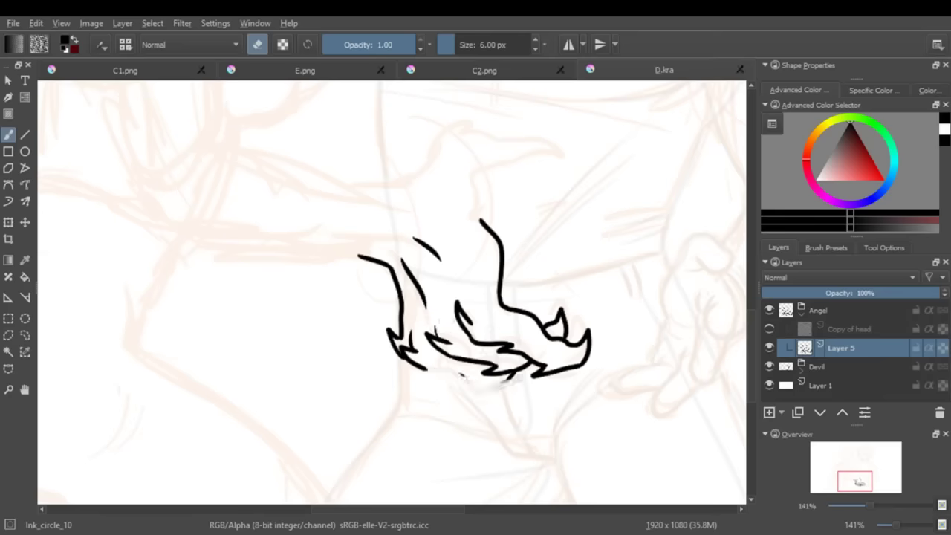
pyautogui.moveTo(405, 362); pyautogui.dragTo(449, 380)
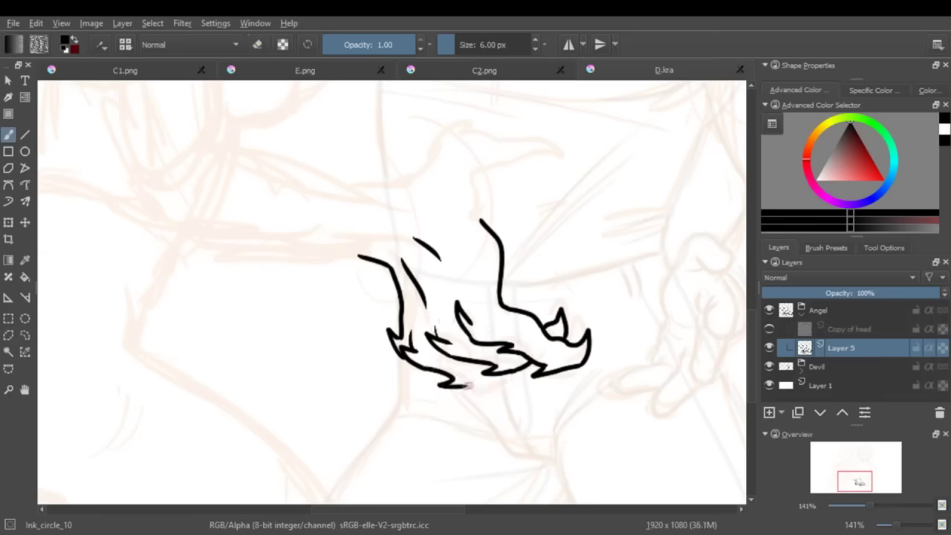
pyautogui.hotkey('ctrl', 'z')
pyautogui.hotkey('ctrl', 'z')
pyautogui.hotkey('ctrl', 'z')
pyautogui.hotkey('ctrl', 'z')
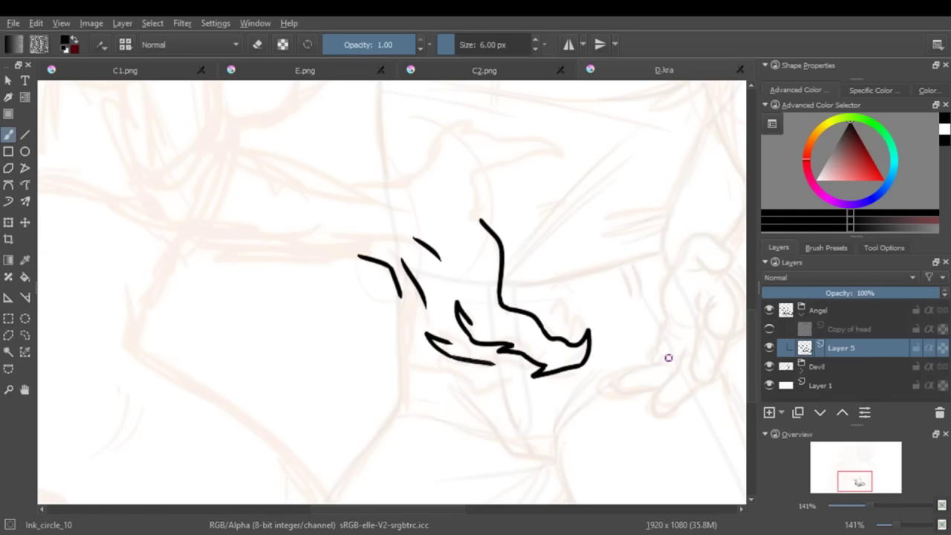
# Step: Clear the remaining finger lines from the hand, keeping the knuckle lines, wrist contour and outer hand contour
pyautogui.hotkey('ctrl', 'z')
pyautogui.press('e')
pyautogui.moveTo(459, 303)
pyautogui.mouseDown()
pyautogui.moveTo(492, 346)
pyautogui.moveTo(467, 310)
pyautogui.mouseUp()
pyautogui.moveTo(498, 348)
pyautogui.mouseDown()
pyautogui.moveTo(563, 334)
pyautogui.moveTo(502, 308)
pyautogui.mouseUp()
pyautogui.press('e')
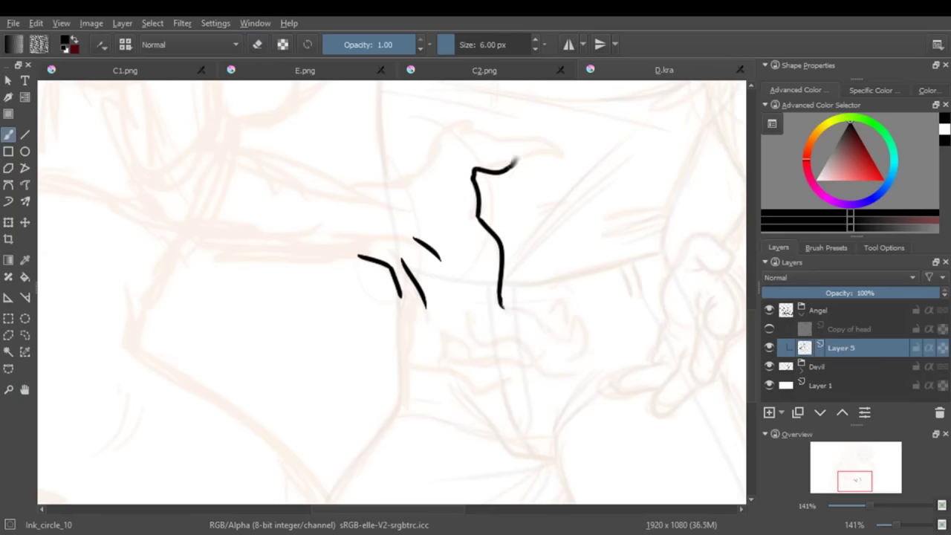
# Step: Ink the hand's pointed thumb and upper contour, and redraw the curled fingers with sharp nails along its lower edge
pyautogui.hotkey('ctrl', 'z')
pyautogui.moveTo(501, 139)
pyautogui.mouseDown()
pyautogui.moveTo(437, 148)
pyautogui.moveTo(395, 182)
pyautogui.mouseUp()
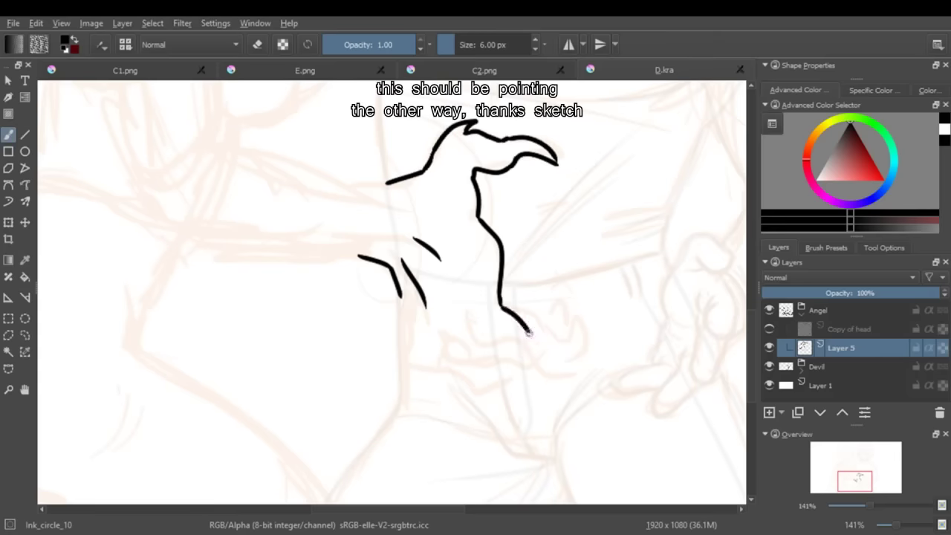
pyautogui.moveTo(574, 336)
pyautogui.mouseDown()
pyautogui.moveTo(588, 363)
pyautogui.moveTo(533, 379)
pyautogui.moveTo(497, 364)
pyautogui.mouseUp()
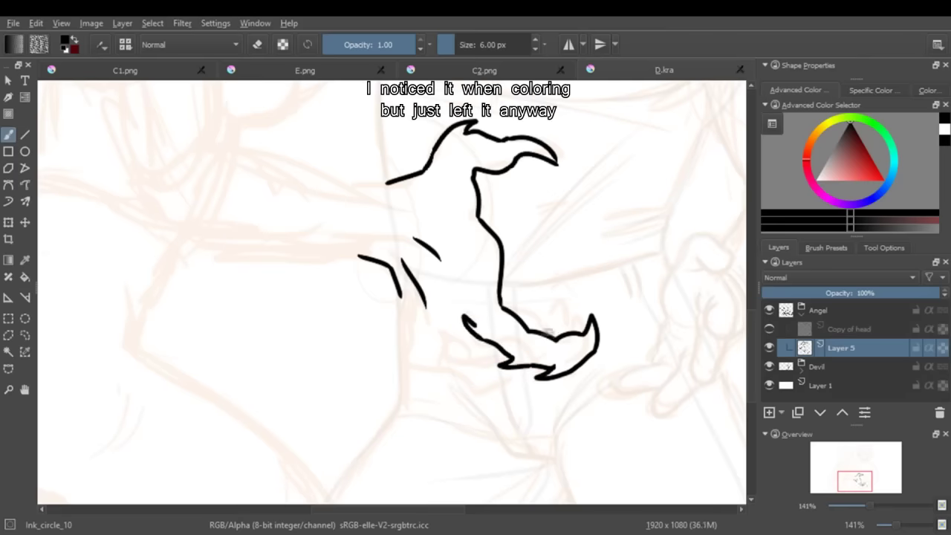
pyautogui.moveTo(431, 334); pyautogui.dragTo(491, 375)
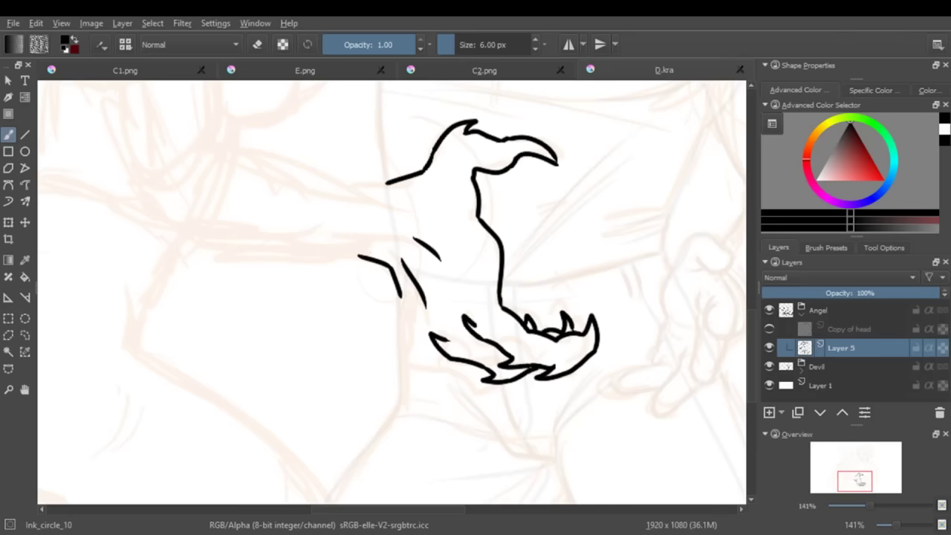
pyautogui.moveTo(401, 296); pyautogui.dragTo(392, 344)
pyautogui.moveTo(393, 344); pyautogui.dragTo(431, 380)
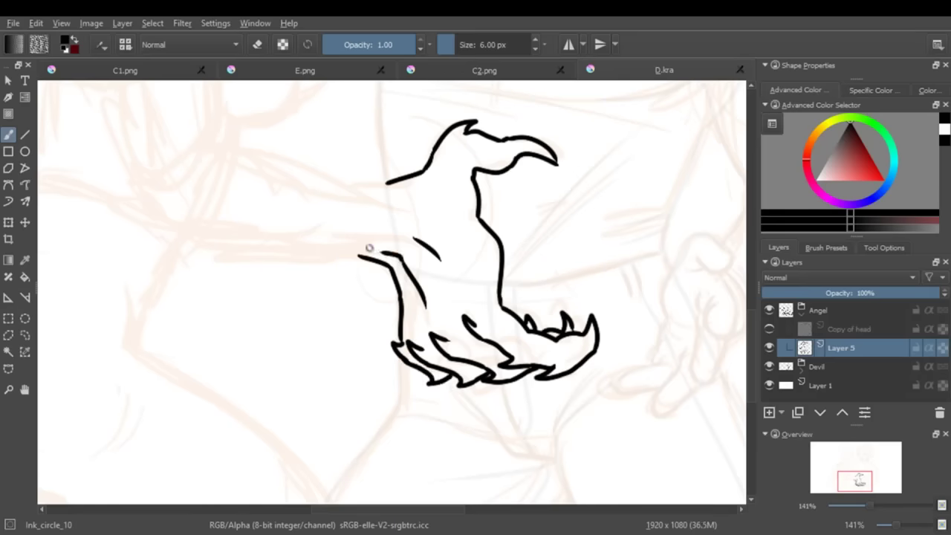
# Step: Ink the forearm's curved upper contour and its jagged, tufted lower contour from the wrist back toward the elbow
pyautogui.moveTo(370, 247)
pyautogui.mouseDown()
pyautogui.moveTo(421, 476)
pyautogui.moveTo(446, 338)
pyautogui.mouseUp()
pyautogui.moveTo(305, 234); pyautogui.dragTo(476, 279)
pyautogui.moveTo(299, 213); pyautogui.dragTo(414, 213)
pyautogui.hotkey('ctrl', 'z')
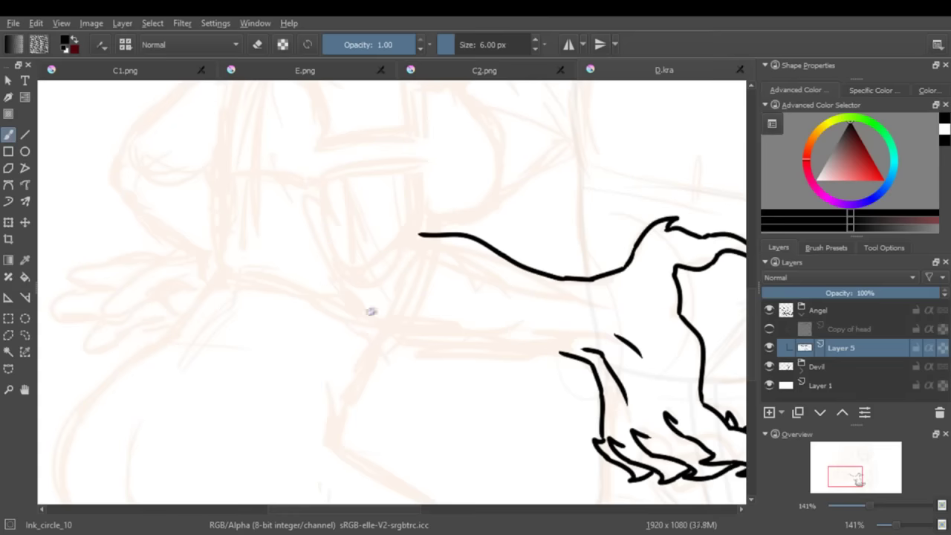
pyautogui.moveTo(373, 304)
pyautogui.mouseDown()
pyautogui.moveTo(426, 338)
pyautogui.moveTo(555, 354)
pyautogui.mouseUp()
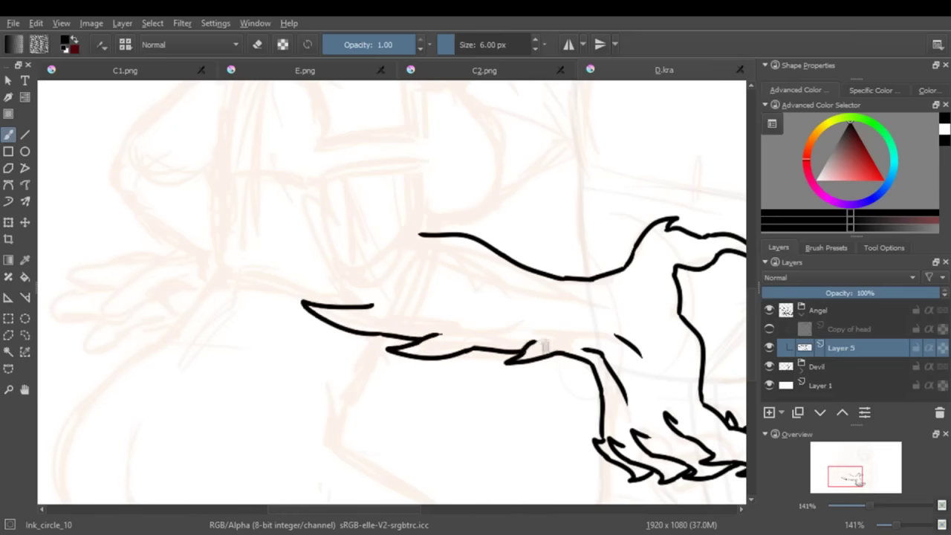
# Step: Rename Layer 5 as forearm and add a new layer beneath it, dimming the forearm line art
pyautogui.moveTo(868, 511)
pyautogui.mouseDown()
pyautogui.moveTo(855, 510)
pyautogui.moveTo(868, 510)
pyautogui.mouseUp()
pyautogui.write('forearm')
pyautogui.press('Return')
pyautogui.press('Insert')
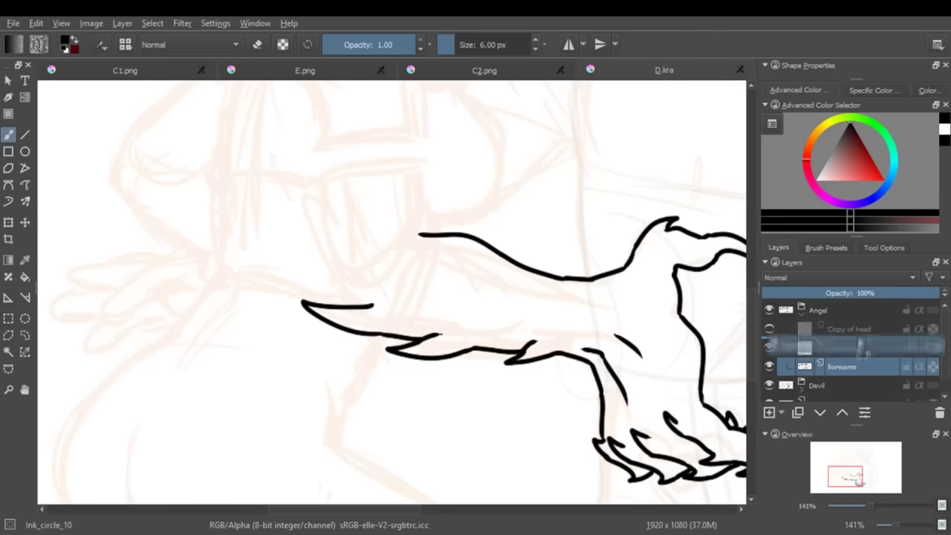
# Step: On Layer 12, ink the rounded elbow section with its pointed tuft and the dome-shaped shoulder section above it
pyautogui.scroll(3, 323, 292)
pyautogui.moveTo(323, 292)
pyautogui.mouseDown()
pyautogui.moveTo(421, 282)
pyautogui.moveTo(431, 351)
pyautogui.mouseUp()
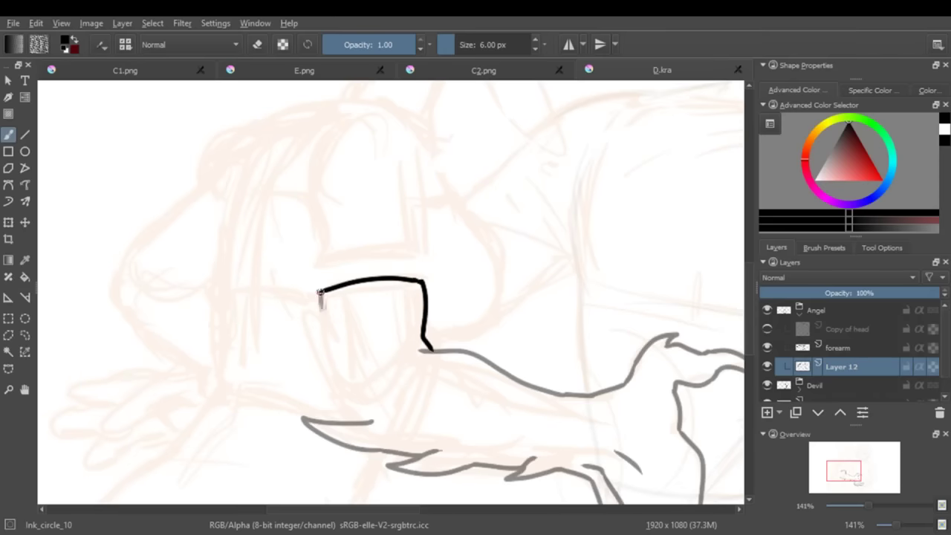
pyautogui.moveTo(319, 295)
pyautogui.mouseDown()
pyautogui.moveTo(329, 380)
pyautogui.moveTo(336, 331)
pyautogui.mouseUp()
pyautogui.hotkey('ctrl', 'z')
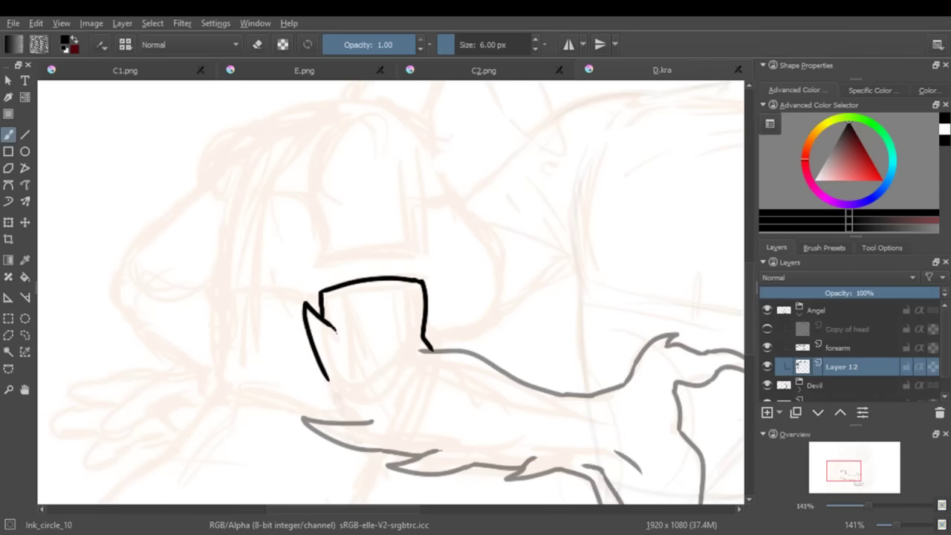
pyautogui.hotkey('ctrl', 'z')
pyautogui.moveTo(329, 380)
pyautogui.mouseDown()
pyautogui.moveTo(372, 433)
pyautogui.moveTo(429, 350)
pyautogui.mouseUp()
pyautogui.hotkey('ctrl', 'z')
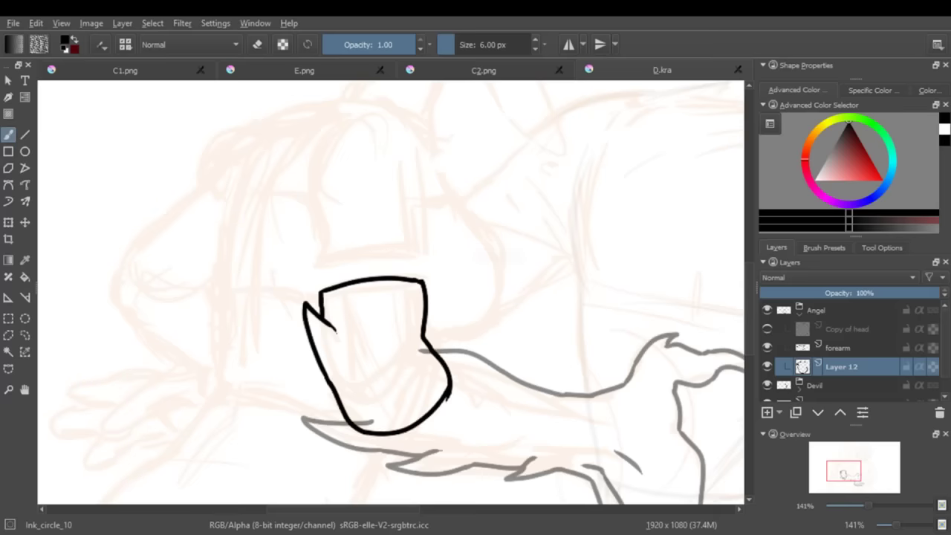
pyautogui.scroll(3, 429, 349)
pyautogui.moveTo(352, 211)
pyautogui.mouseDown()
pyautogui.moveTo(423, 290)
pyautogui.moveTo(408, 368)
pyautogui.moveTo(321, 377)
pyautogui.mouseUp()
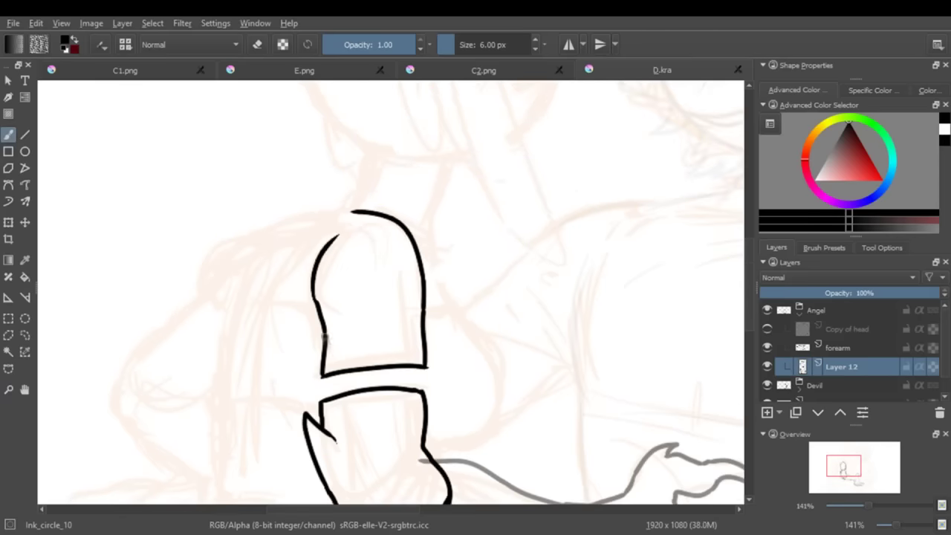
# Step: Rename Layer 12 as upper arm and dim it, adding a layer named body beneath it
pyautogui.moveTo(869, 506)
pyautogui.mouseDown()
pyautogui.moveTo(849, 509)
pyautogui.moveTo(861, 506)
pyautogui.mouseUp()
pyautogui.doubleClick(840, 366)
pyautogui.write('upper arm')
pyautogui.press('Return')
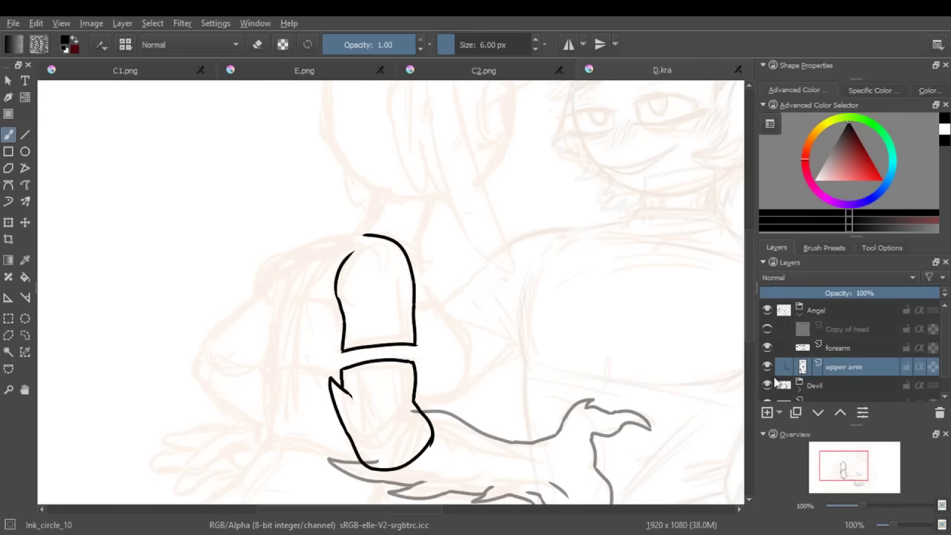
pyautogui.click(769, 414)
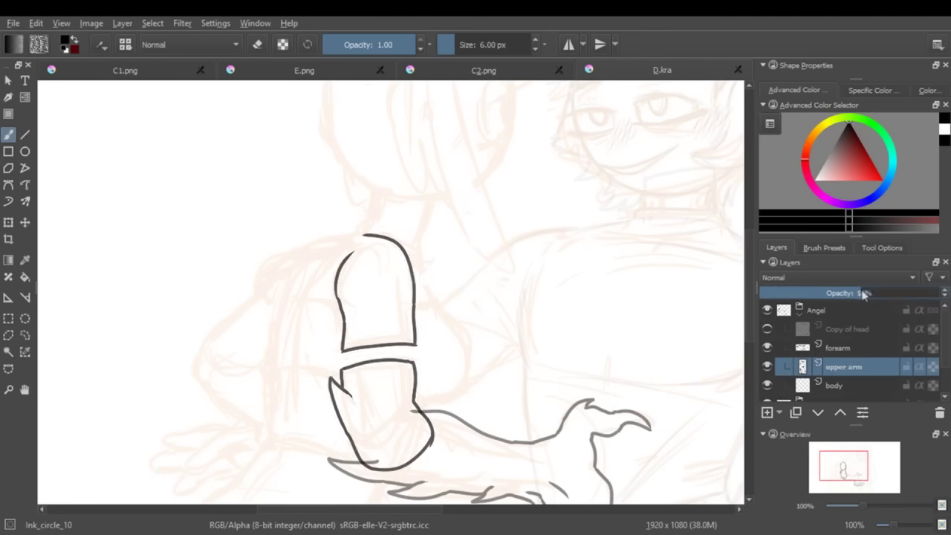
pyautogui.moveTo(864, 510)
pyautogui.mouseDown()
pyautogui.moveTo(856, 507)
pyautogui.moveTo(865, 505)
pyautogui.mouseUp()
# Step: On the body layer, ink the long torso side contour opposite the devil, angling outward at the waist toward the hip
pyautogui.moveTo(456, 514); pyautogui.dragTo(377, 514)
pyautogui.scroll(-3, 355, 246)
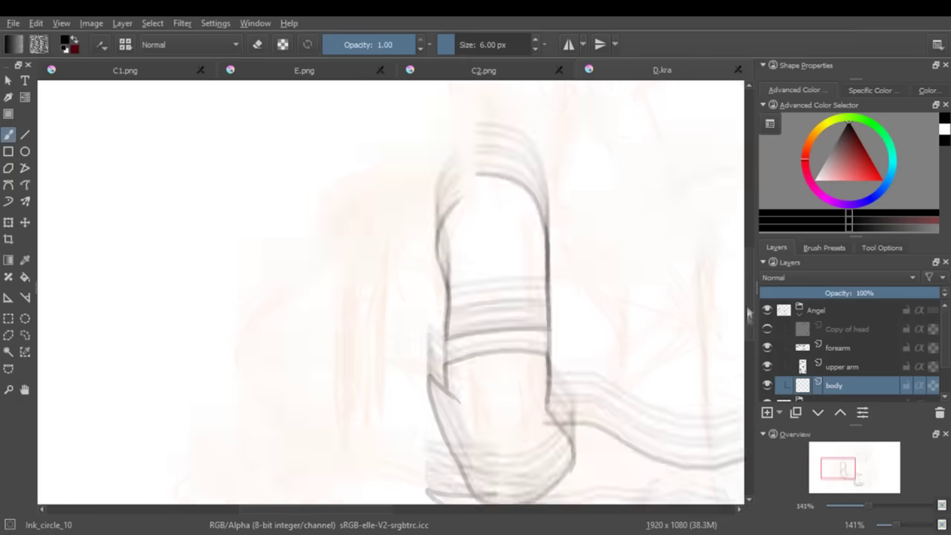
pyautogui.moveTo(354, 235); pyautogui.dragTo(352, 296)
pyautogui.hotkey('ctrl', 'z')
pyautogui.moveTo(354, 230); pyautogui.dragTo(346, 383)
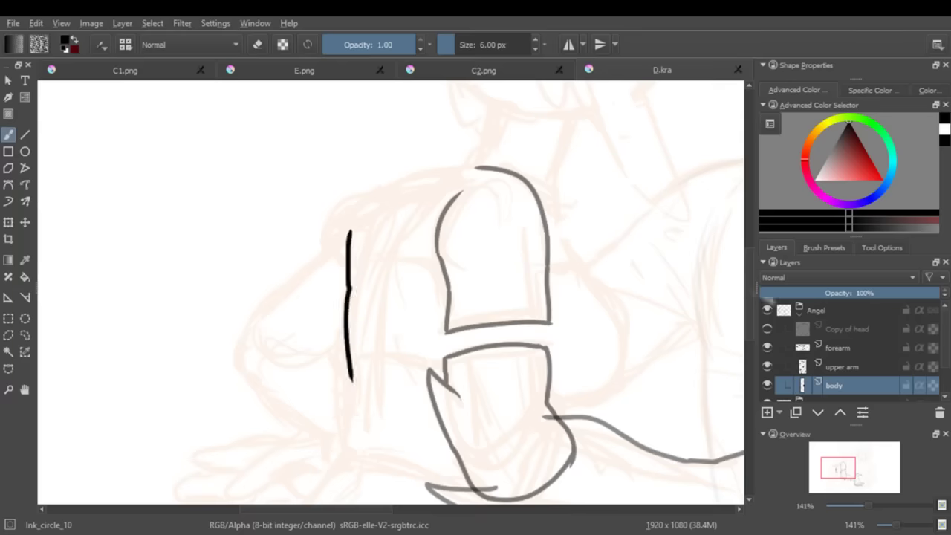
pyautogui.scroll(-5, 346, 383)
pyautogui.moveTo(350, 194); pyautogui.dragTo(343, 365)
pyautogui.hotkey('ctrl', 'z')
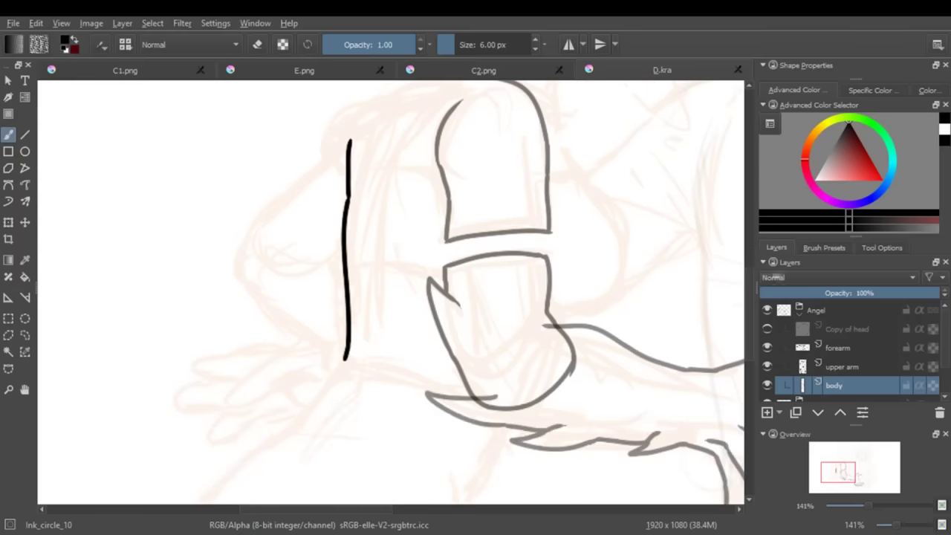
pyautogui.scroll(-5, 344, 360)
pyautogui.moveTo(346, 258); pyautogui.dragTo(292, 327)
# Step: Ink the shoulder's top line, the curved line beside the upper arm, and a tapered fold line next to it
pyautogui.scroll(10, 292, 327)
pyautogui.moveTo(399, 208)
pyautogui.mouseDown()
pyautogui.moveTo(388, 297)
pyautogui.moveTo(401, 297)
pyautogui.mouseUp()
pyautogui.hotkey('ctrl', 'z')
pyautogui.hotkey('ctrl', 'z')
pyautogui.moveTo(477, 178); pyautogui.dragTo(401, 280)
pyautogui.hotkey('ctrl', 'z')
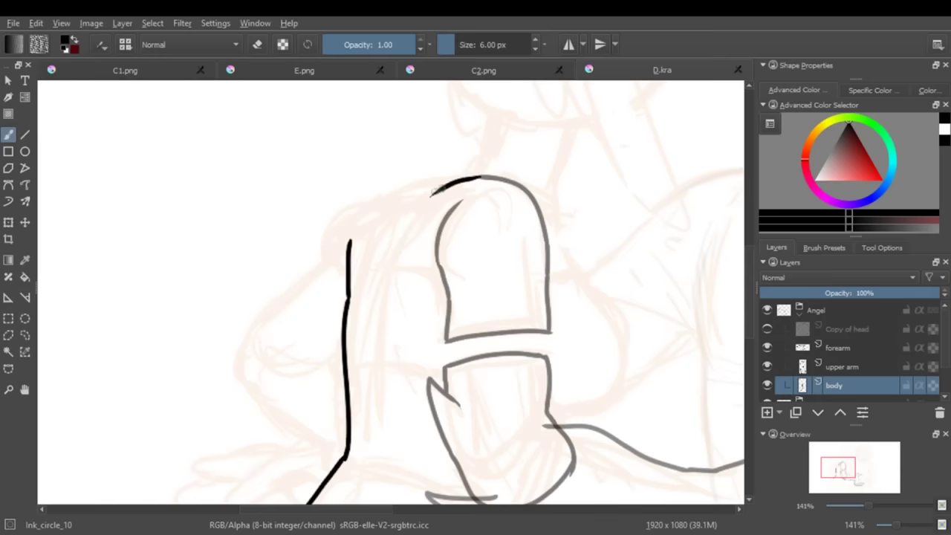
pyautogui.moveTo(453, 181); pyautogui.dragTo(398, 285)
pyautogui.moveTo(370, 198); pyautogui.dragTo(480, 176)
pyautogui.moveTo(407, 201); pyautogui.dragTo(374, 293)
pyautogui.moveTo(395, 256); pyautogui.dragTo(382, 372)
pyautogui.hotkey('ctrl', 'z')
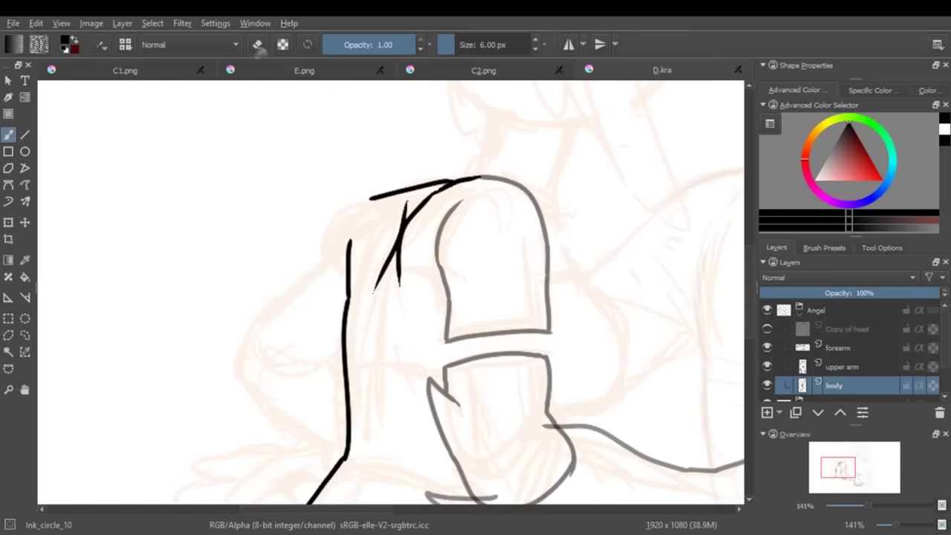
# Step: Try extending the shoulder line in a curve down around the far shoulder
pyautogui.scroll(-1, 373, 293)
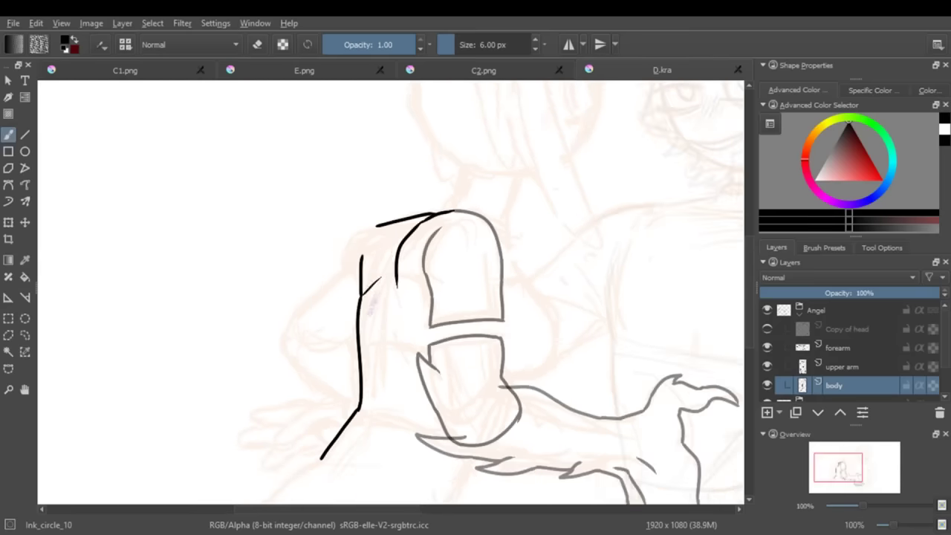
pyautogui.scroll(1, 390, 297)
pyautogui.moveTo(375, 195); pyautogui.dragTo(321, 249)
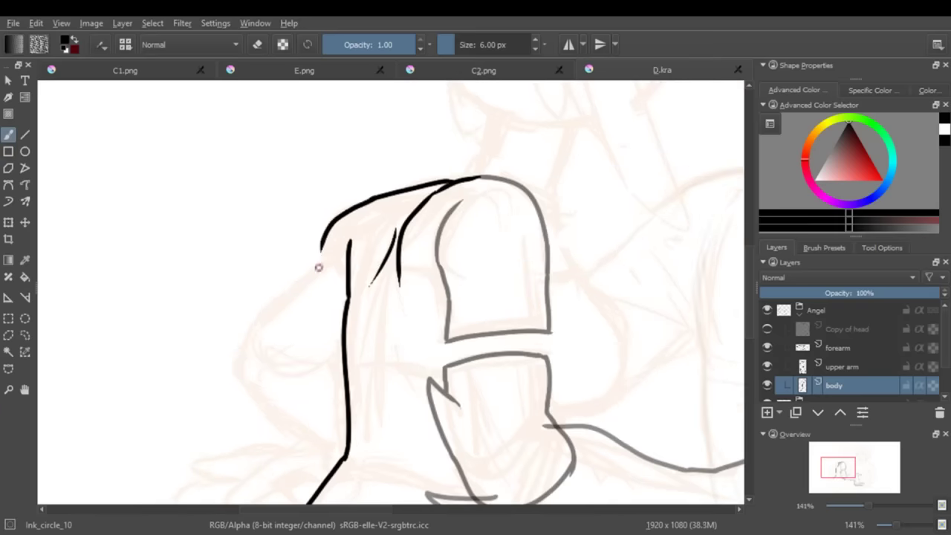
pyautogui.hotkey('ctrl', 'z')
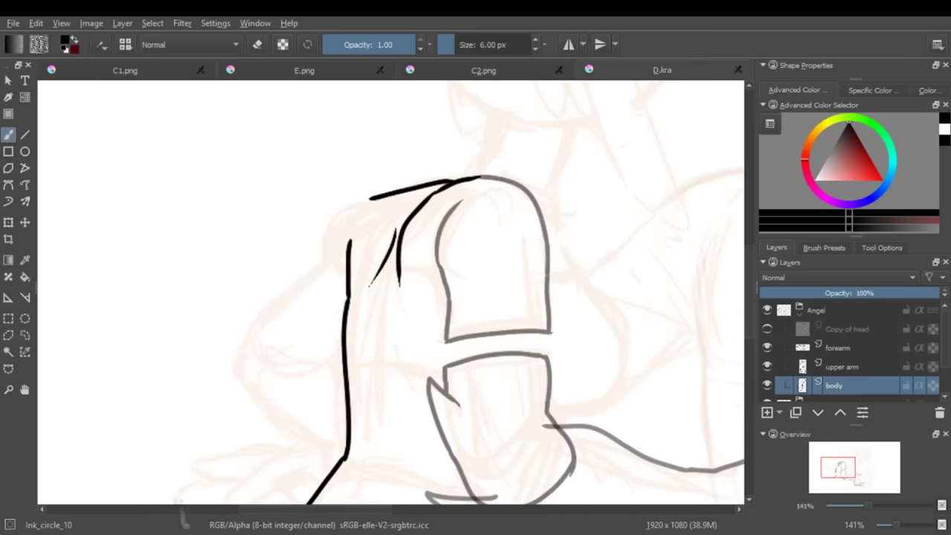
# Step: Ink the torso contour facing the devil, from beside the upper arm down past the elbow to the hip
pyautogui.moveTo(180, 510)
pyautogui.mouseDown()
pyautogui.moveTo(416, 509)
pyautogui.moveTo(281, 510)
pyautogui.mouseUp()
pyautogui.moveTo(442, 289); pyautogui.dragTo(477, 348)
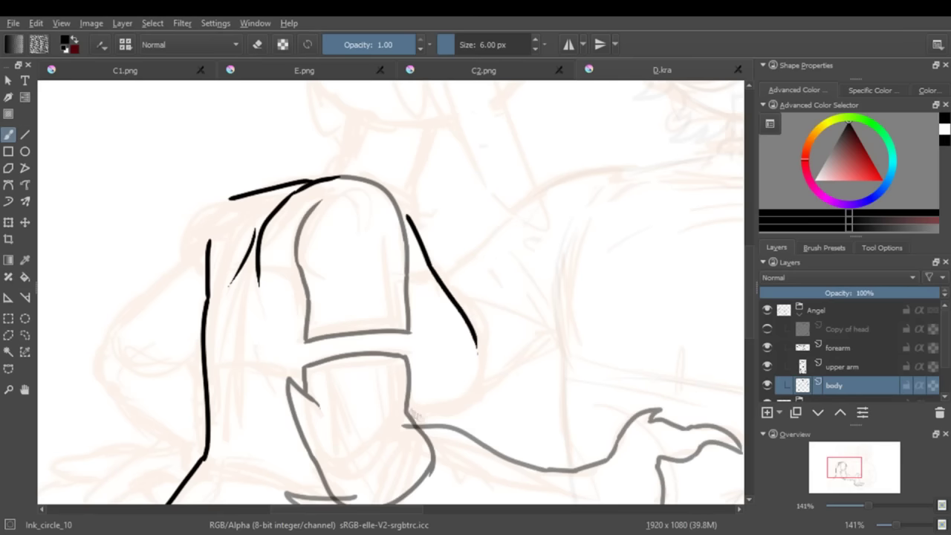
pyautogui.scroll(-5, 416, 401)
pyautogui.moveTo(416, 289)
pyautogui.mouseDown()
pyautogui.moveTo(398, 367)
pyautogui.moveTo(362, 441)
pyautogui.mouseUp()
pyautogui.scroll(-7, 363, 416)
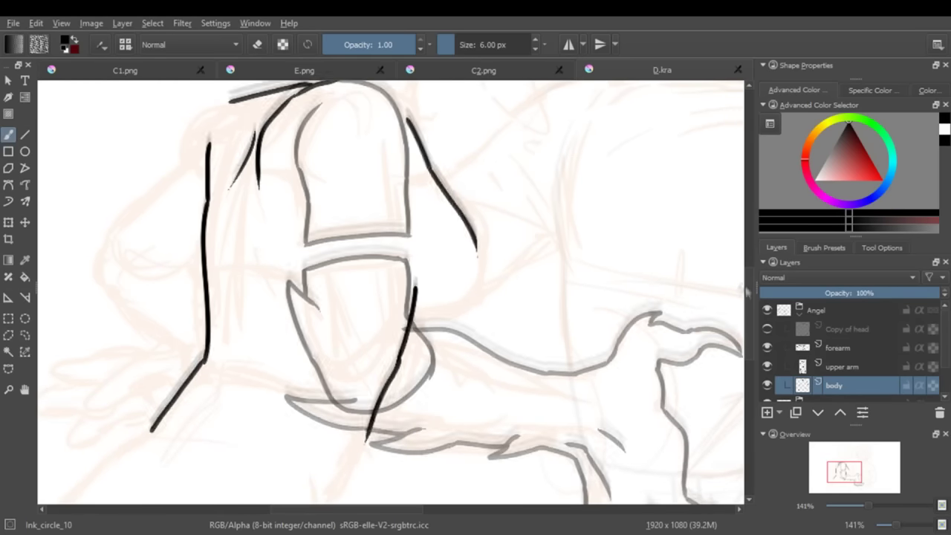
pyautogui.moveTo(364, 312); pyautogui.dragTo(316, 400)
# Step: Ink the near thigh's upper and lower contours to the canvas edge, with short tapered crease lines at the hip
pyautogui.scroll(-9, 312, 357)
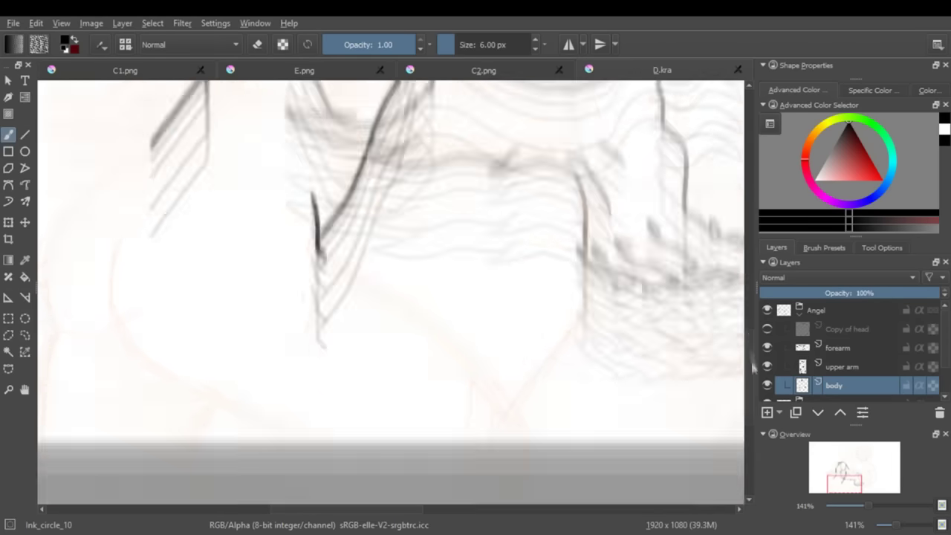
pyautogui.moveTo(320, 242); pyautogui.dragTo(527, 434)
pyautogui.hscroll(-9, 520, 416)
pyautogui.moveTo(277, 290)
pyautogui.mouseDown()
pyautogui.moveTo(363, 372)
pyautogui.moveTo(470, 432)
pyautogui.mouseUp()
pyautogui.moveTo(484, 245); pyautogui.dragTo(498, 315)
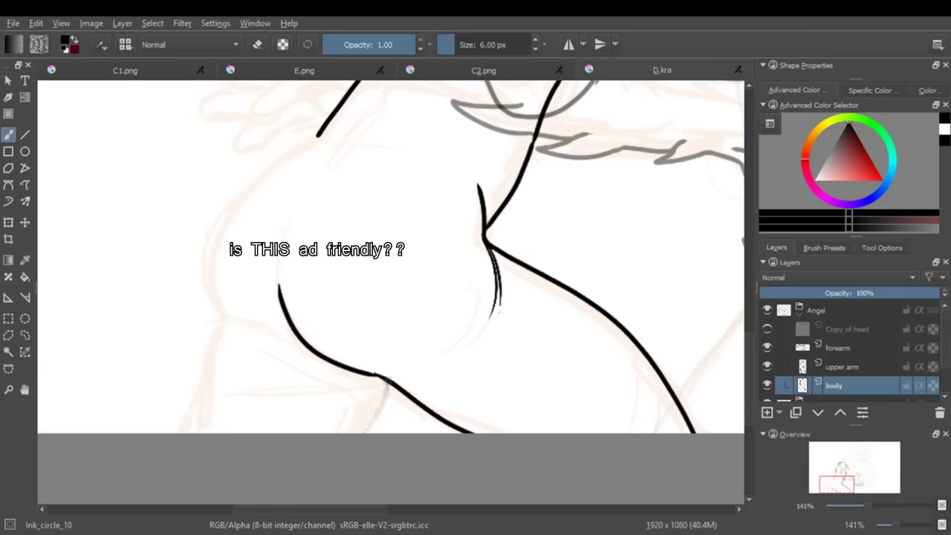
# Step: Ink the far leg's outer contour and the rounded hip contour up to the torso line, with short crease strokes
pyautogui.hscroll(-9, 391, 297)
pyautogui.moveTo(353, 432); pyautogui.dragTo(397, 317)
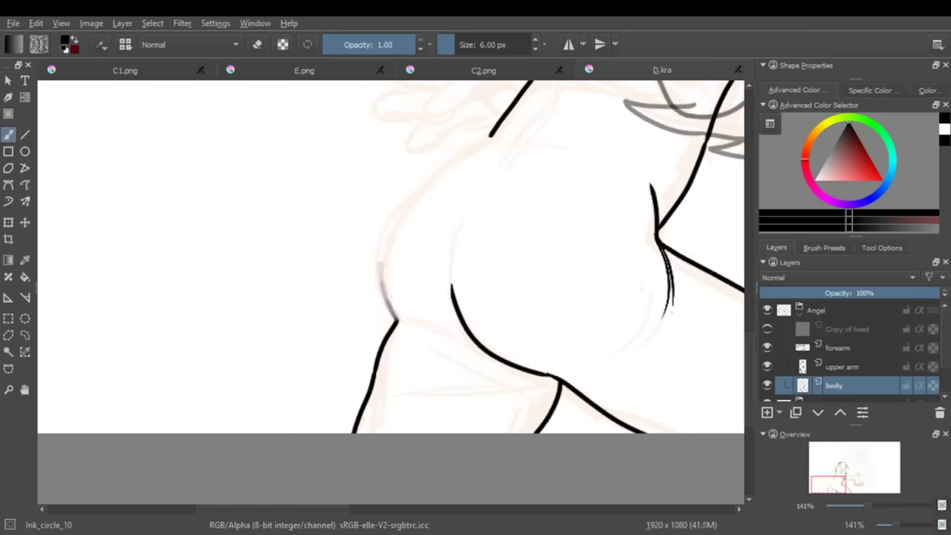
pyautogui.moveTo(380, 264); pyautogui.dragTo(467, 150)
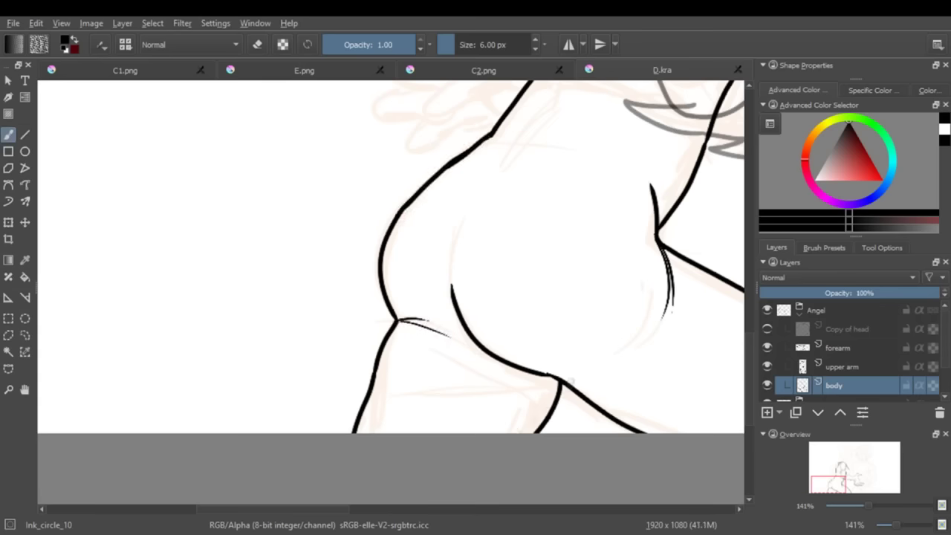
# Step: Ink a thin tapered crease line across the far thigh from the hip junction
pyautogui.moveTo(557, 380); pyautogui.dragTo(445, 407)
pyautogui.moveTo(663, 236)
pyautogui.mouseDown()
pyautogui.moveTo(446, 349)
pyautogui.moveTo(418, 410)
pyautogui.mouseUp()
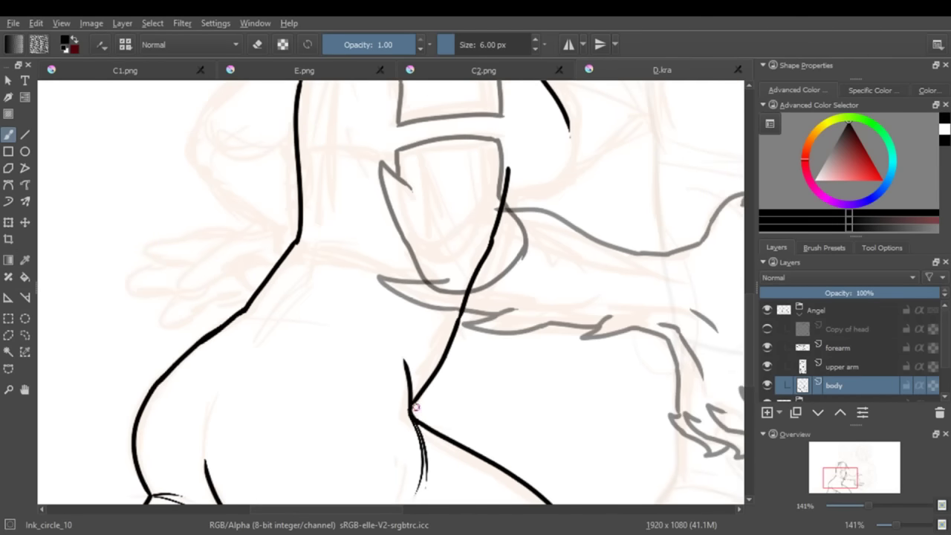
pyautogui.press('-')
pyautogui.press('-')
pyautogui.press('-')
pyautogui.press('+')
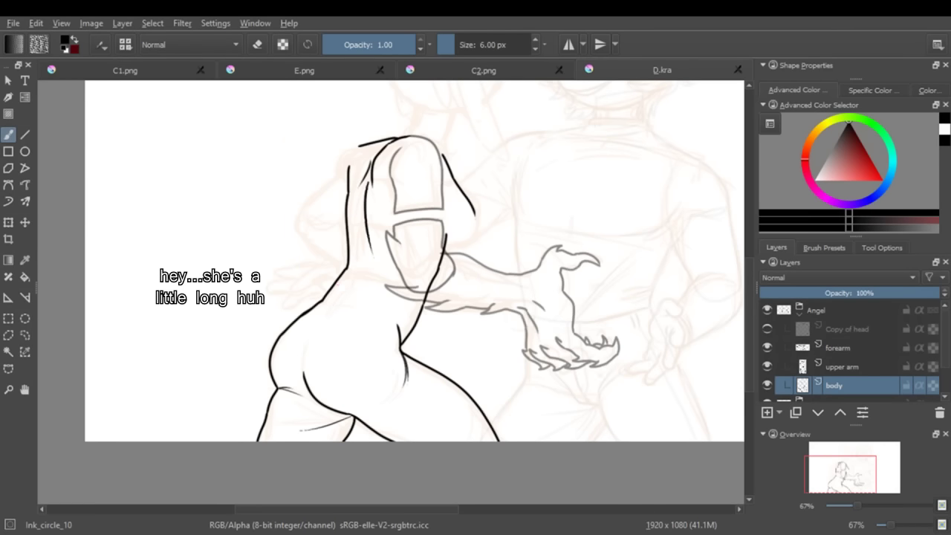
pyautogui.press('+')
pyautogui.press('-')
pyautogui.press('+')
# Step: Erase the waist contours on both sides between the torso and the hips
pyautogui.press('e')
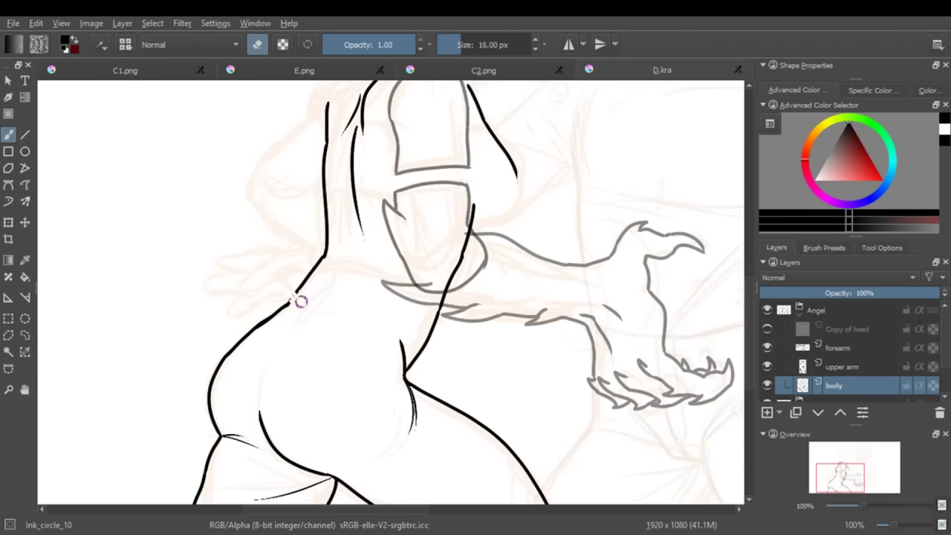
pyautogui.press(']')
pyautogui.moveTo(300, 301); pyautogui.dragTo(327, 245)
pyautogui.moveTo(432, 327); pyautogui.dragTo(476, 202)
# Step: Select the angel's hips and legs freehand and move them up towards the torso to shorten the figure
pyautogui.hotkey('ctrl', 't')
pyautogui.press('Escape')
pyautogui.press('-')
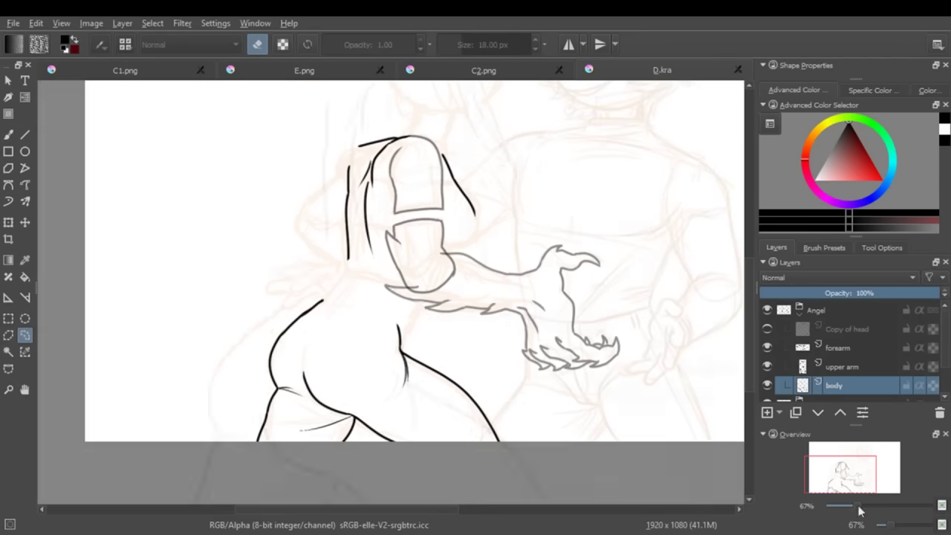
pyautogui.moveTo(223, 298); pyautogui.dragTo(216, 312)
pyautogui.press('t')
pyautogui.moveTo(374, 376); pyautogui.dragTo(424, 380)
pyautogui.moveTo(857, 506); pyautogui.dragTo(871, 513)
pyautogui.click(25, 335)
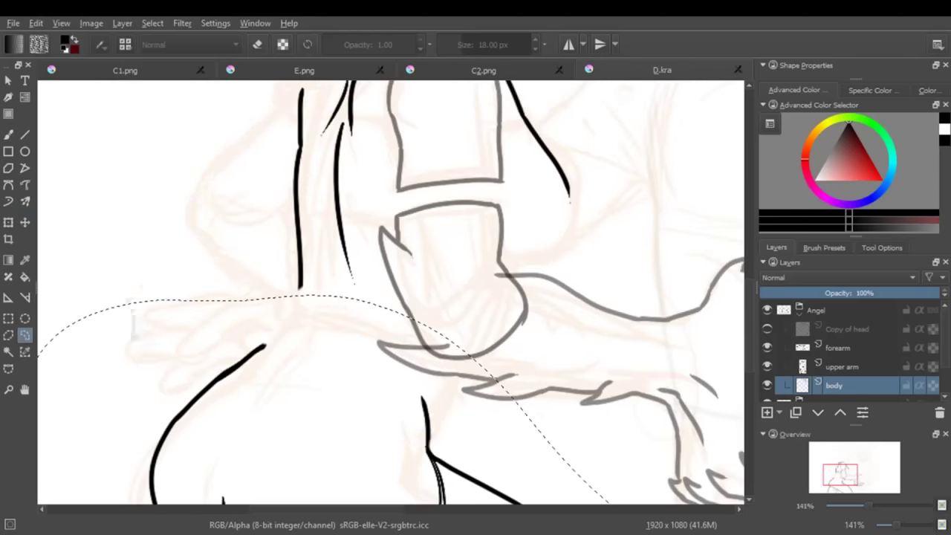
pyautogui.scroll(-5, 556, 442)
pyautogui.scroll(3, 557, 441)
# Step: Reconnect the back contour to the hip and redraw the inner back line as separate strokes down to the waist
pyautogui.click(8, 135)
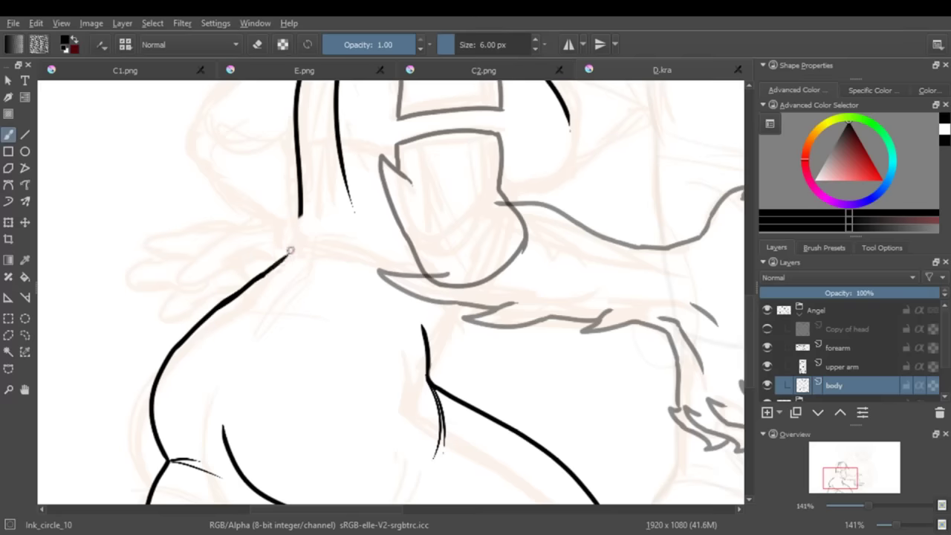
pyautogui.scroll(3, 281, 264)
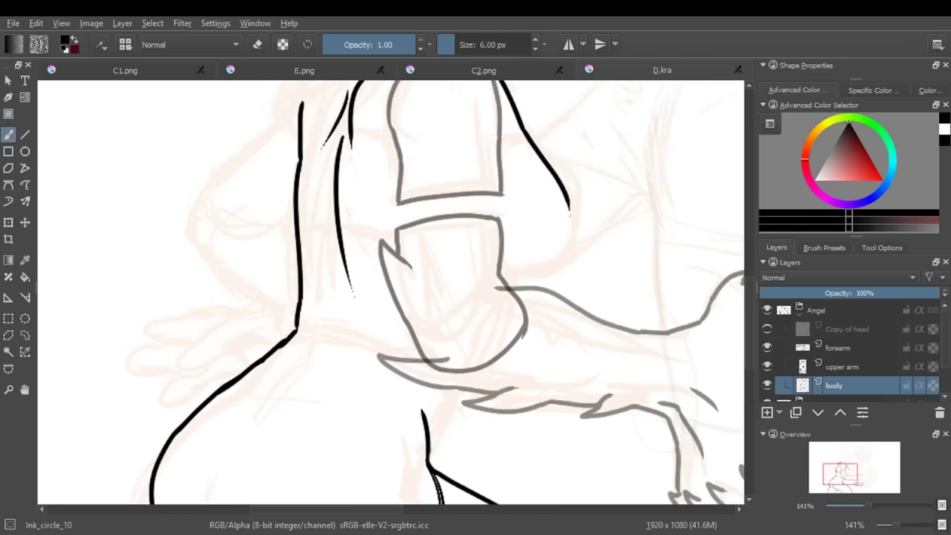
pyautogui.moveTo(332, 149); pyautogui.dragTo(335, 256)
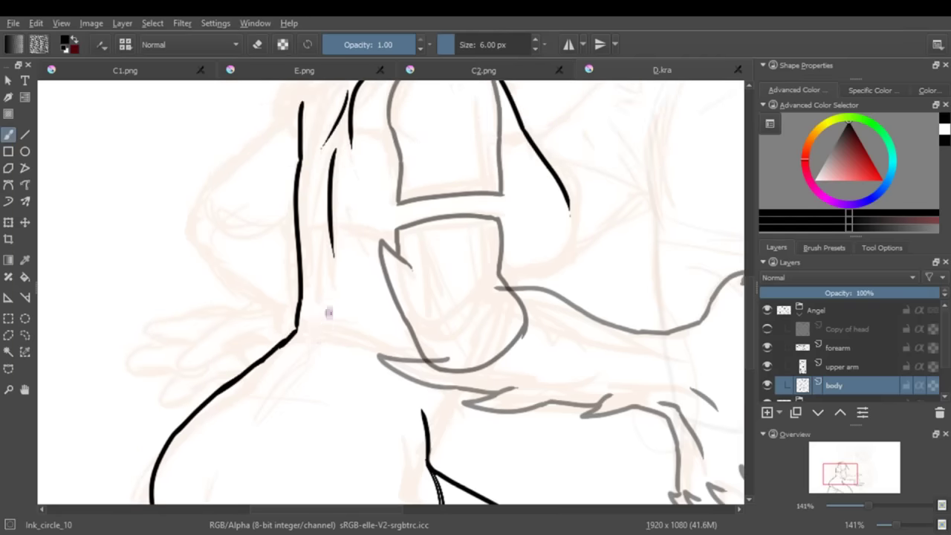
pyautogui.moveTo(329, 301); pyautogui.dragTo(296, 379)
# Step: Ink the front waist contour down to the hip and a curved line across the waist from back to front
pyautogui.moveTo(511, 241)
pyautogui.mouseDown()
pyautogui.moveTo(505, 290)
pyautogui.moveTo(481, 349)
pyautogui.moveTo(495, 340)
pyautogui.moveTo(429, 450)
pyautogui.mouseUp()
pyautogui.moveTo(296, 327)
pyautogui.mouseDown()
pyautogui.moveTo(401, 351)
pyautogui.moveTo(460, 397)
pyautogui.mouseUp()
pyautogui.scroll(-2, 456, 443)
pyautogui.press('e')
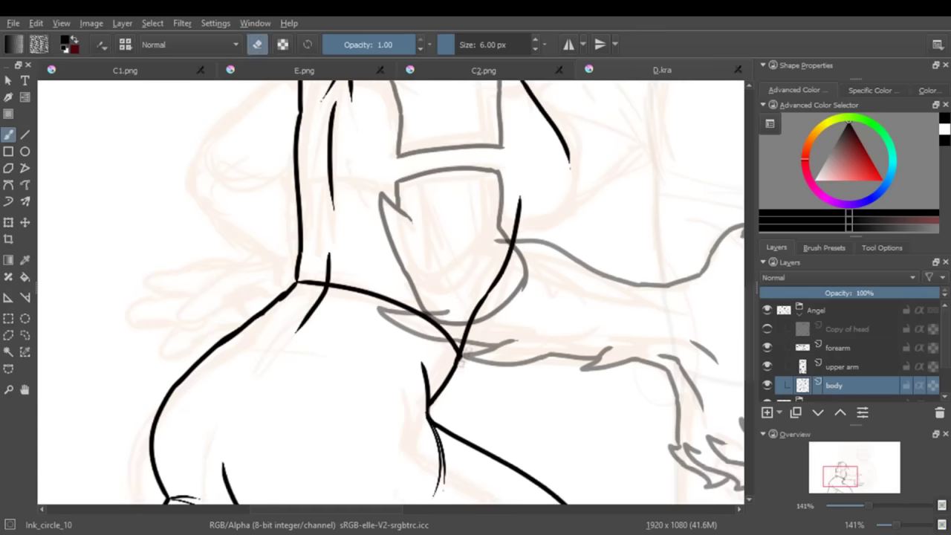
pyautogui.press('e')
# Step: Ink the rounded chest contour down to the top of the front waist line
pyautogui.scroll(5, 459, 358)
pyautogui.hotkey('ctrl', 'z')
pyautogui.moveTo(525, 348)
pyautogui.mouseDown()
pyautogui.moveTo(553, 290)
pyautogui.moveTo(517, 359)
pyautogui.mouseUp()
pyautogui.moveTo(867, 505)
pyautogui.mouseDown()
pyautogui.moveTo(849, 506)
pyautogui.moveTo(866, 508)
pyautogui.mouseUp()
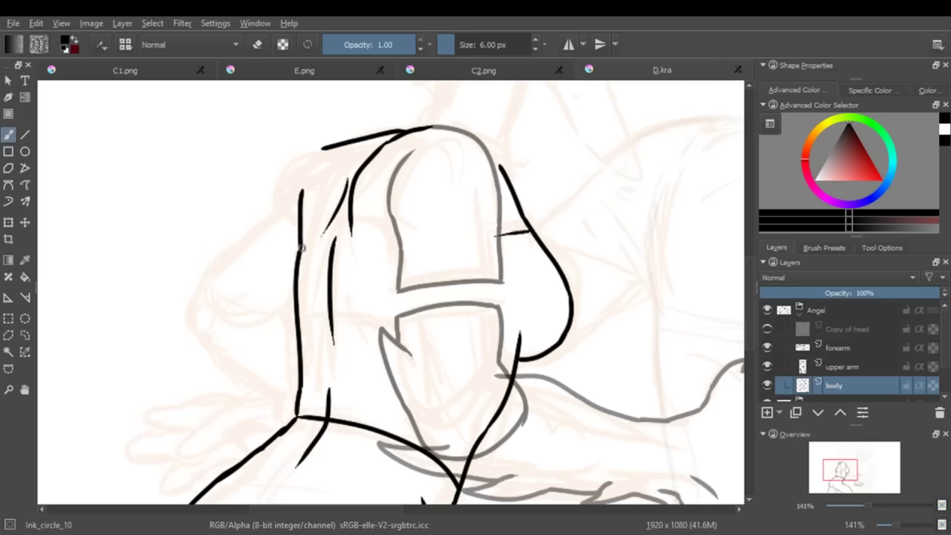
# Step: Ink a line across the upper chest and a curved line under the bust, starting from the back contour
pyautogui.hotkey('ctrl', 'z')
pyautogui.moveTo(301, 235); pyautogui.dragTo(466, 239)
pyautogui.moveTo(301, 324); pyautogui.dragTo(520, 327)
pyautogui.hotkey('ctrl', 'z')
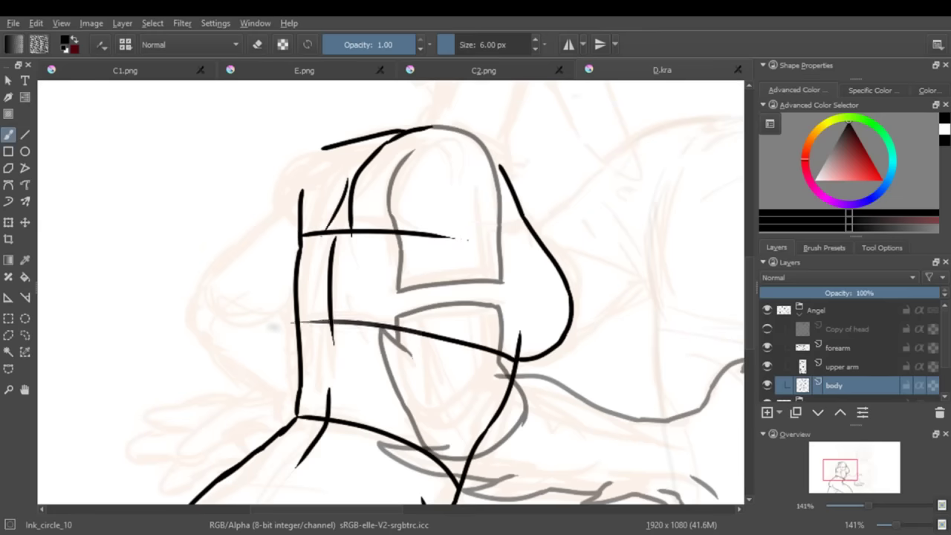
pyautogui.hotkey('ctrl', 'z')
pyautogui.moveTo(296, 318)
pyautogui.mouseDown()
pyautogui.moveTo(444, 331)
pyautogui.moveTo(556, 394)
pyautogui.moveTo(522, 364)
pyautogui.mouseUp()
pyautogui.hotkey('ctrl', 'z')
pyautogui.hotkey('ctrl', 'z')
# Step: Extend the upper chest line to the front contour and add short crease strokes by the armpit and waist
pyautogui.press('e')
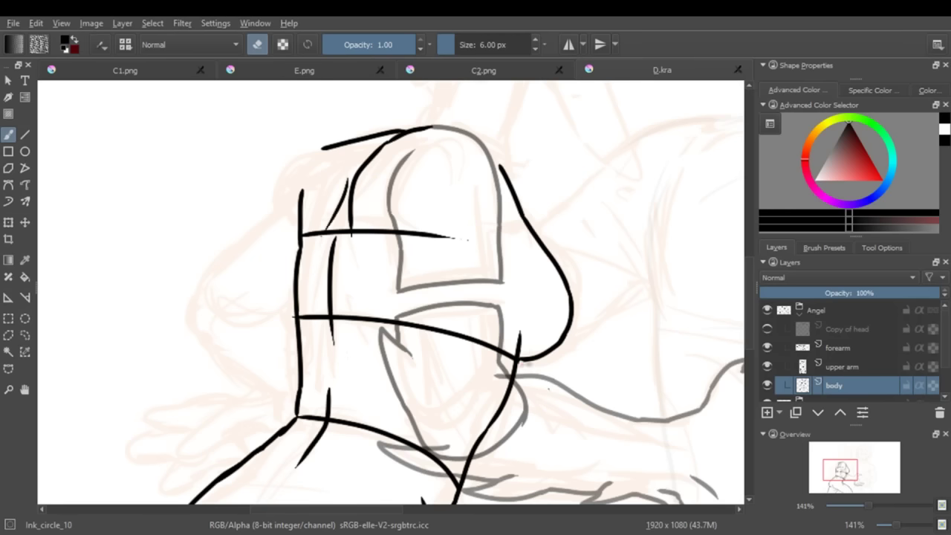
pyautogui.moveTo(427, 236)
pyautogui.mouseDown()
pyautogui.moveTo(553, 254)
pyautogui.moveTo(535, 236)
pyautogui.mouseUp()
pyautogui.hotkey('ctrl', 'z')
pyautogui.press('2')
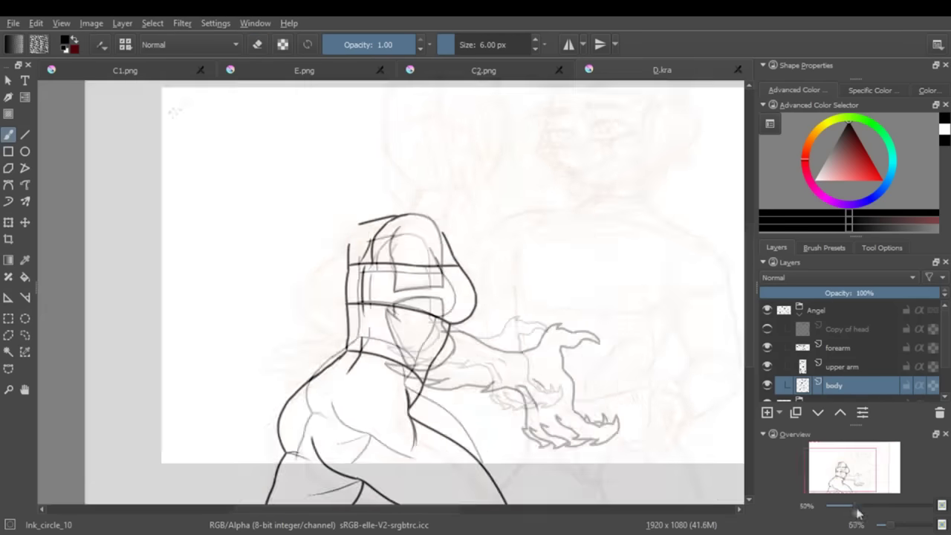
pyautogui.press('1')
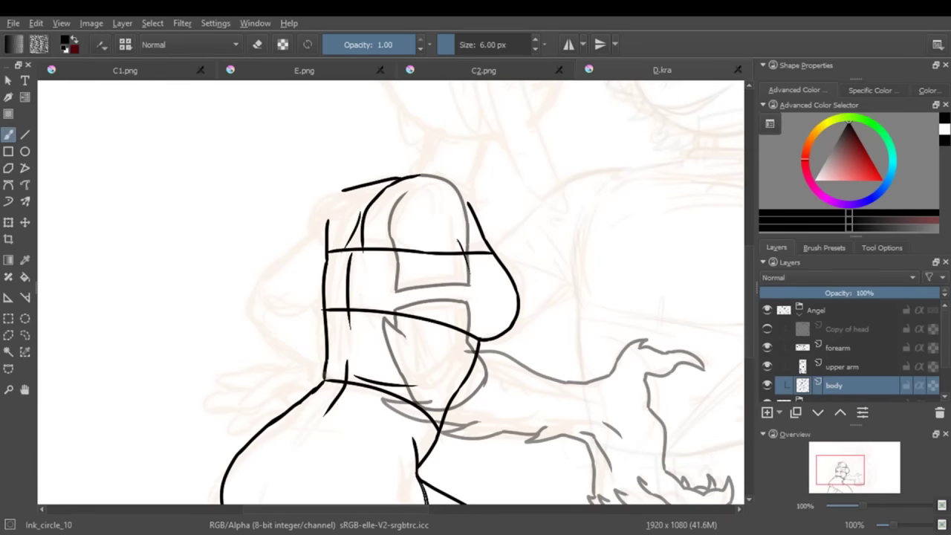
# Step: Ink the back and front contours of the neck rising from the shoulders
pyautogui.press('2')
pyautogui.keyDown('ctrl'); pyautogui.scroll(4, 390, 293); pyautogui.keyUp('ctrl')
pyautogui.scroll(-5, 390, 293)
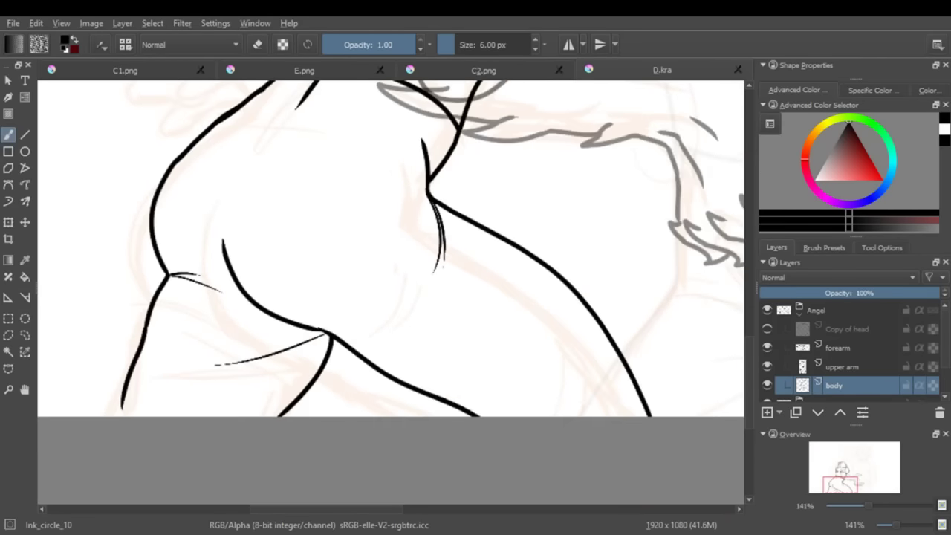
pyautogui.hscroll(-3, 390, 249)
pyautogui.scroll(5, 390, 294)
pyautogui.hscroll(3, 390, 293)
pyautogui.moveTo(318, 318)
pyautogui.mouseDown()
pyautogui.moveTo(382, 244)
pyautogui.moveTo(361, 275)
pyautogui.mouseUp()
pyautogui.hotkey('ctrl', 'z')
pyautogui.moveTo(435, 357); pyautogui.dragTo(431, 339)
pyautogui.hscroll(4, 390, 293)
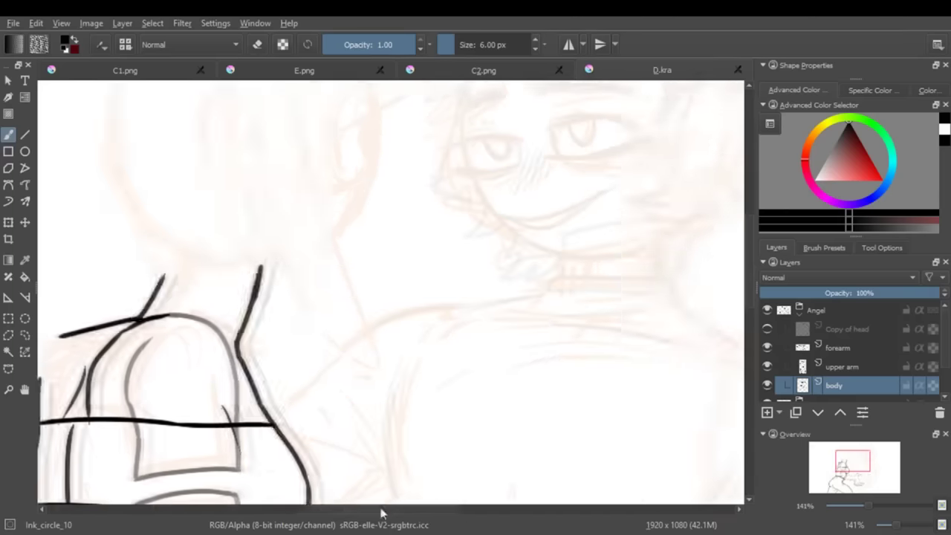
# Step: Redraw the back neck line and clean up where it meets the shoulder line
pyautogui.hscroll(-3, 389, 294)
pyautogui.moveTo(263, 319); pyautogui.dragTo(284, 263)
pyautogui.press('e')
pyautogui.moveTo(262, 322); pyautogui.dragTo(273, 312)
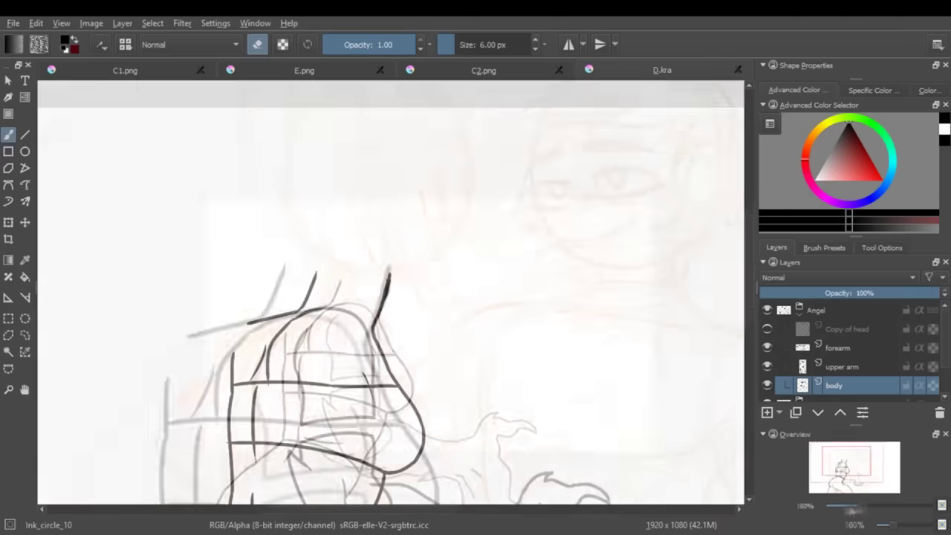
pyautogui.press('e')
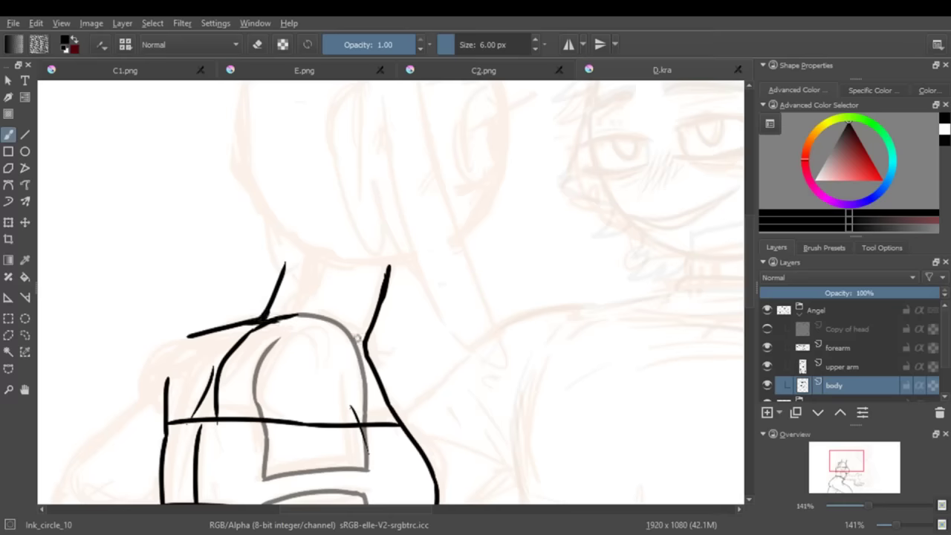
# Step: Show the Copy of head layer and move its head circle onto the angel's neck
pyautogui.moveTo(869, 507)
pyautogui.mouseDown()
pyautogui.moveTo(845, 510)
pyautogui.moveTo(867, 507)
pyautogui.mouseUp()
pyautogui.click(767, 328)
pyautogui.click(847, 329)
pyautogui.hotkey('ctrl', 't')
pyautogui.moveTo(699, 329); pyautogui.dragTo(382, 334)
pyautogui.moveTo(867, 508)
pyautogui.mouseDown()
pyautogui.moveTo(850, 507)
pyautogui.moveTo(863, 507)
pyautogui.mouseUp()
# Step: Ink the curved top edge of the neck on the body layer, then reselect the Copy of head layer
pyautogui.press('pagedown')
pyautogui.press('pagedown')
pyautogui.press('pagedown')
pyautogui.press('b')
pyautogui.press('pageup')
pyautogui.press('pageup')
pyautogui.press('pageup')
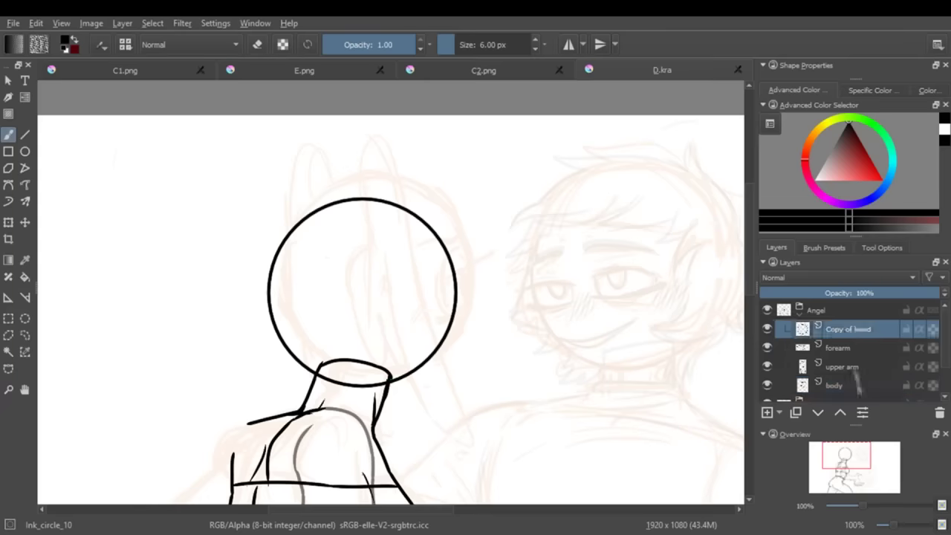
# Step: Fade the body layer's lines and shift the head circle slightly forward over the neck
pyautogui.press('pagedown')
pyautogui.press('pagedown')
pyautogui.press('pagedown')
pyautogui.press('pageup')
pyautogui.press('pageup')
pyautogui.press('pageup')
pyautogui.moveTo(860, 506); pyautogui.dragTo(880, 508)
pyautogui.hotkey('ctrl', 't')
pyautogui.press('b')
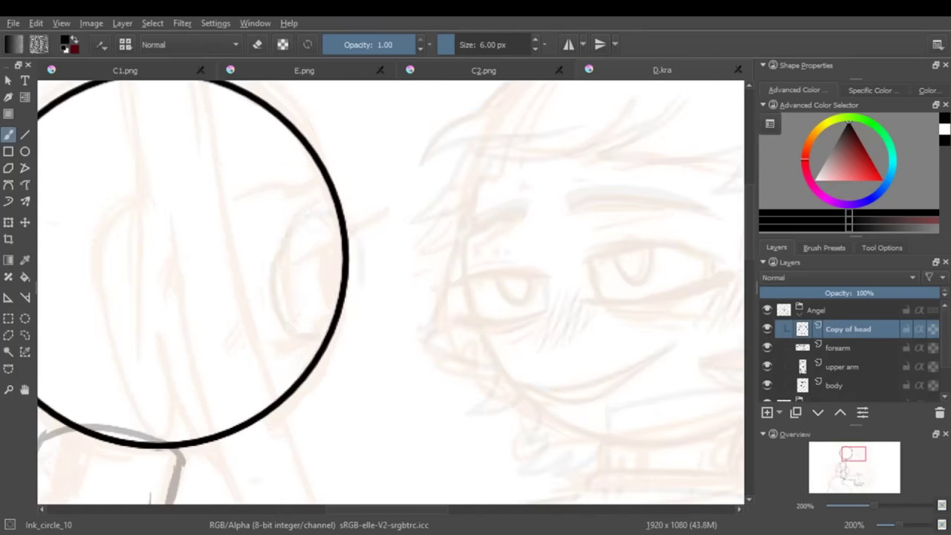
# Step: Add a new layer above the head and try inking the eye, brow and lower lashes at the face's front edge
pyautogui.press('Insert')
pyautogui.moveTo(319, 202)
pyautogui.mouseDown()
pyautogui.moveTo(331, 354)
pyautogui.moveTo(343, 237)
pyautogui.mouseUp()
pyautogui.hotkey('ctrl', 'z')
pyautogui.moveTo(286, 259)
pyautogui.mouseDown()
pyautogui.moveTo(320, 206)
pyautogui.moveTo(386, 208)
pyautogui.mouseUp()
pyautogui.moveTo(319, 202)
pyautogui.mouseDown()
pyautogui.moveTo(289, 238)
pyautogui.moveTo(312, 338)
pyautogui.moveTo(282, 238)
pyautogui.moveTo(338, 293)
pyautogui.mouseUp()
pyautogui.moveTo(246, 199); pyautogui.dragTo(323, 178)
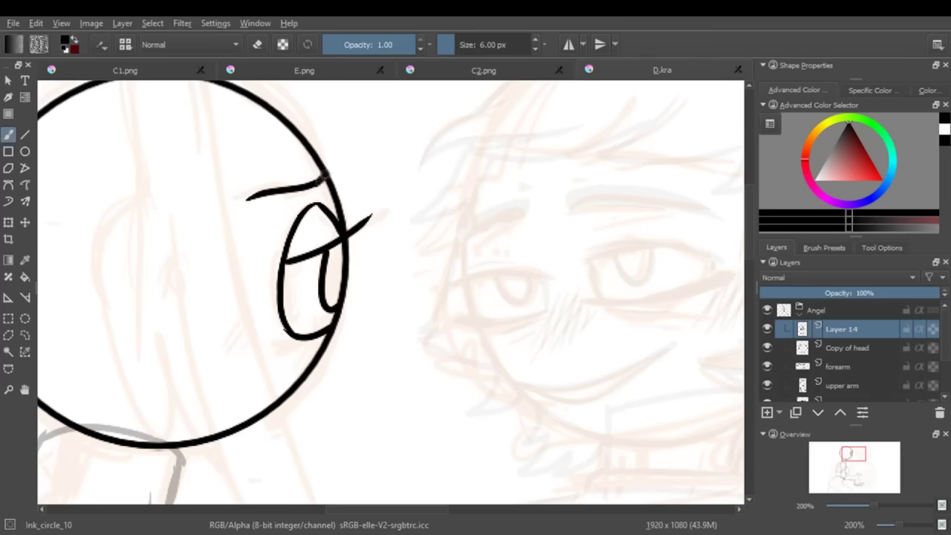
pyautogui.moveTo(325, 339); pyautogui.dragTo(277, 357)
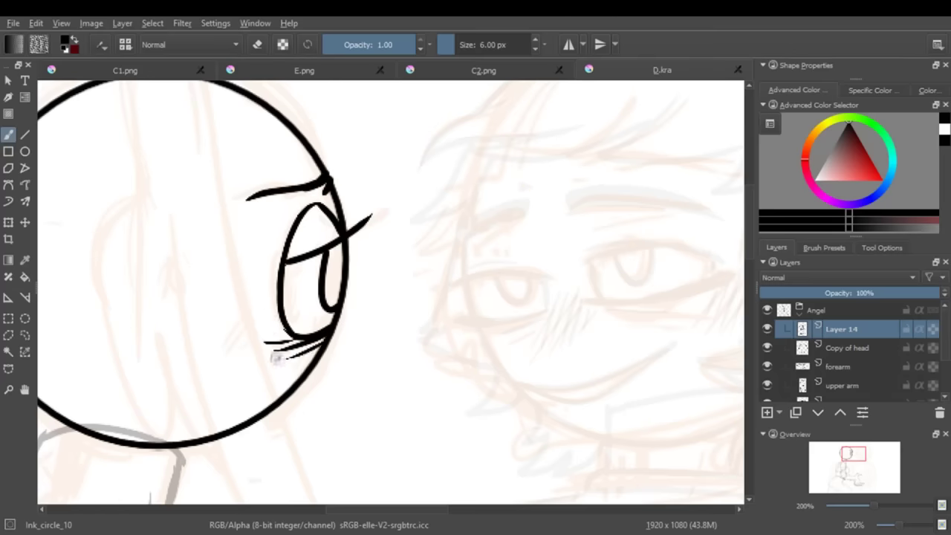
# Step: Undo the trial brow, lower lashes and most of the eye
pyautogui.press('2')
pyautogui.press('2')
pyautogui.hotkey('ctrl', 'z')
pyautogui.hotkey('ctrl', 'z')
pyautogui.hotkey('ctrl', 'z')
pyautogui.hotkey('ctrl', 'z')
pyautogui.hotkey('ctrl', 'z')
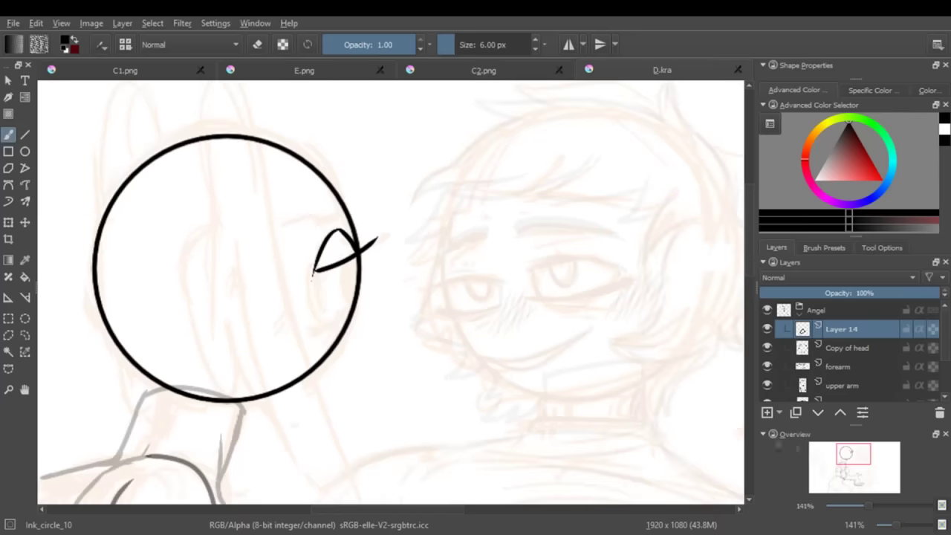
# Step: Try redrawing the eye outline and iris at the front edge of the head circle
pyautogui.moveTo(281, 264)
pyautogui.mouseDown()
pyautogui.moveTo(285, 320)
pyautogui.moveTo(329, 312)
pyautogui.moveTo(337, 238)
pyautogui.moveTo(338, 296)
pyautogui.mouseUp()
pyautogui.hotkey('ctrl', 'z')
pyautogui.hotkey('ctrl', 'z')
pyautogui.moveTo(331, 244); pyautogui.dragTo(340, 293)
pyautogui.hotkey('ctrl', 'z')
pyautogui.hotkey('ctrl', 'z')
pyautogui.moveTo(332, 245); pyautogui.dragTo(340, 293)
pyautogui.press('+')
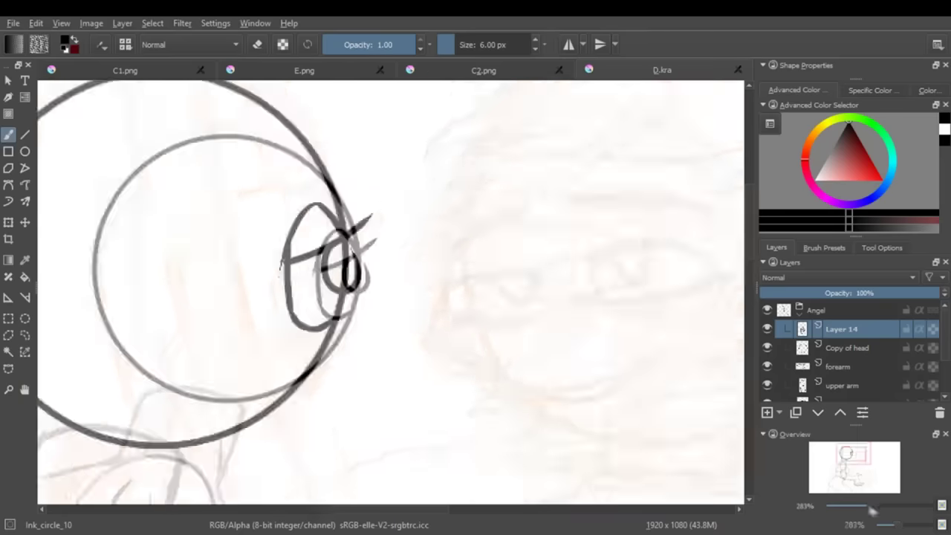
# Step: Undo all remaining trial eye strokes on the new layer
pyautogui.hotkey('ctrl', 'z')
pyautogui.moveTo(300, 234); pyautogui.dragTo(306, 286)
pyautogui.hotkey('ctrl', 'z')
pyautogui.hotkey('ctrl', 'z')
pyautogui.hotkey('ctrl', 'z')
pyautogui.hotkey('ctrl', 'z')
pyautogui.hotkey('ctrl', 'z')
# Step: Draw a small open oval for the ear on the Copy of head layer and move the head down and back
pyautogui.press('-')
pyautogui.press('-')
pyautogui.press('-')
pyautogui.press('-')
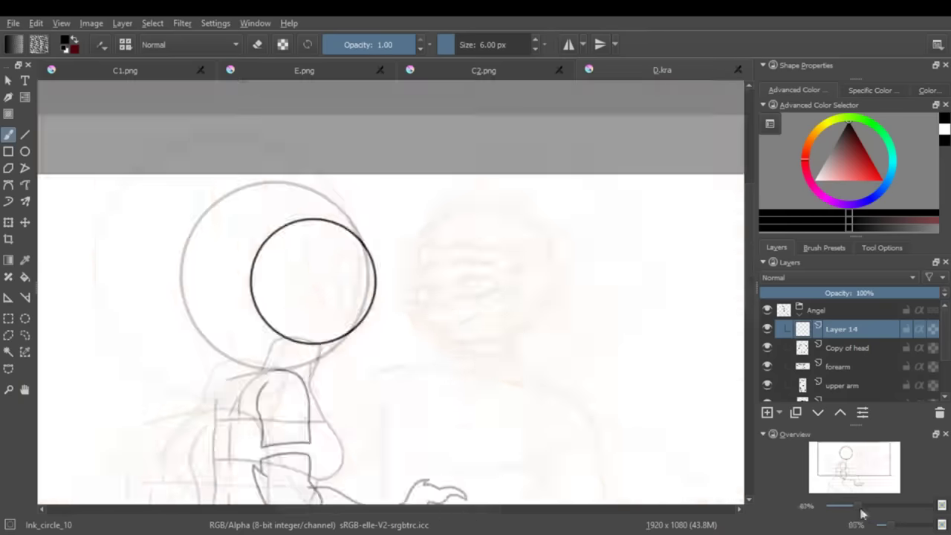
pyautogui.press('+')
pyautogui.press('+')
pyautogui.press('pagedown')
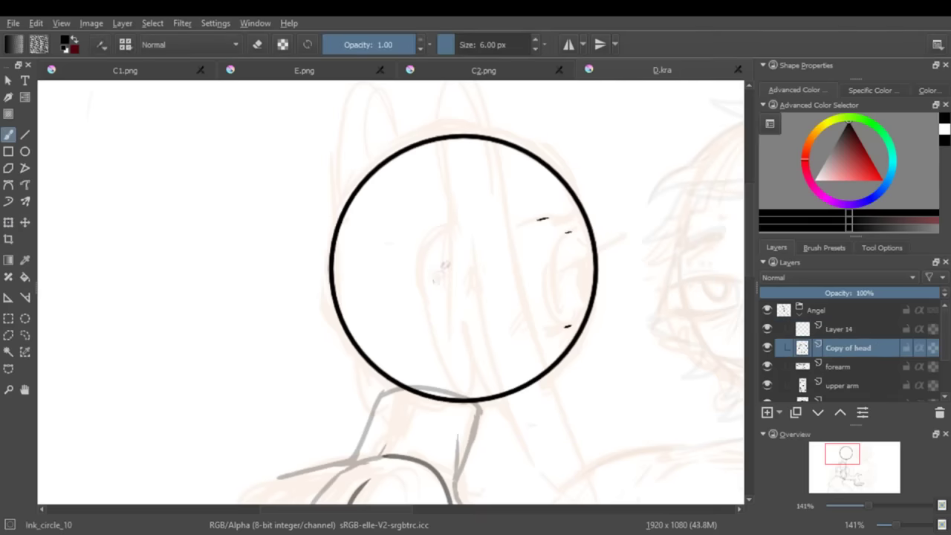
pyautogui.moveTo(443, 243); pyautogui.dragTo(428, 242)
pyautogui.hotkey('ctrl', 't')
pyautogui.moveTo(445, 275); pyautogui.dragTo(429, 297)
pyautogui.press('pageup')
pyautogui.hscroll(5, 391, 290)
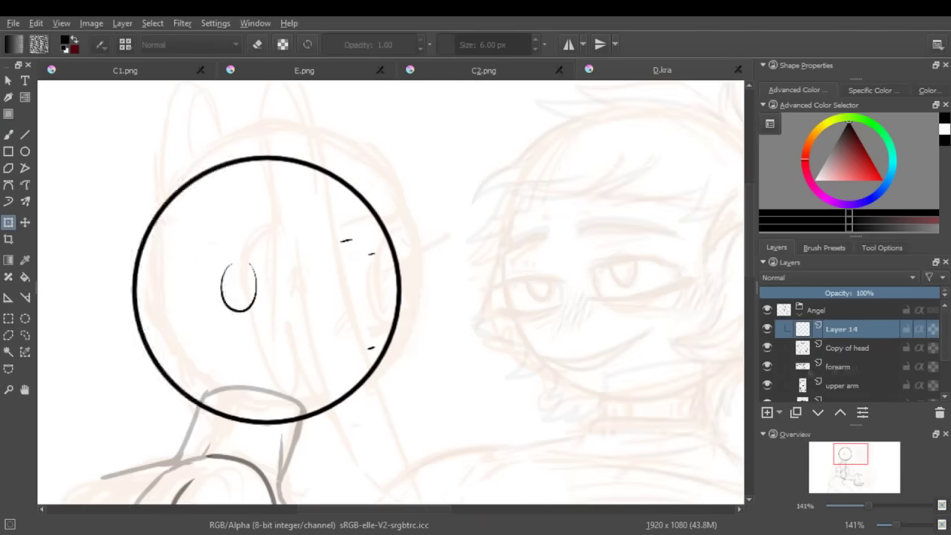
pyautogui.press('Return')
# Step: Ink the oval eye with its upper lid, iris and lower lashes, plus the slanted brow, on Layer 14
pyautogui.press('+')
pyautogui.press('b')
pyautogui.moveTo(366, 238)
pyautogui.mouseDown()
pyautogui.moveTo(344, 297)
pyautogui.moveTo(378, 349)
pyautogui.mouseUp()
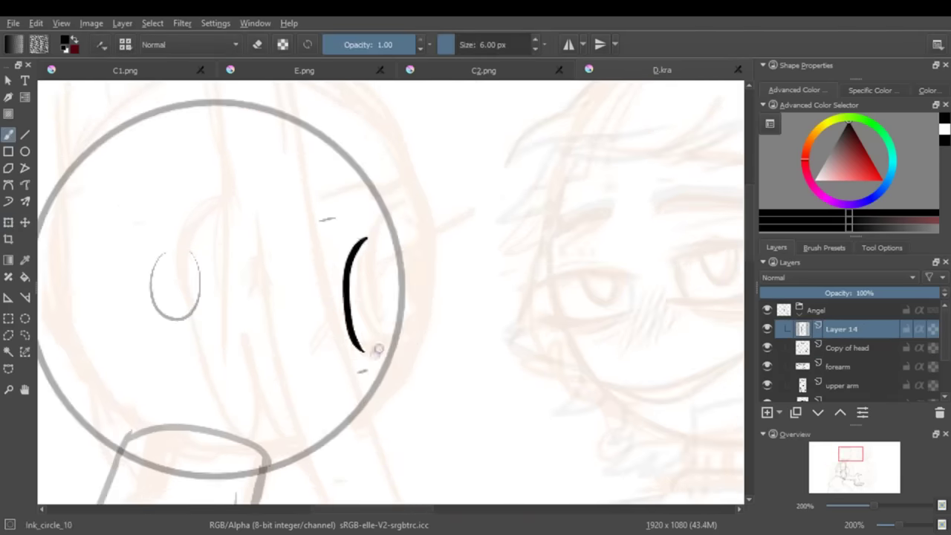
pyautogui.hotkey('ctrl', 'z')
pyautogui.hotkey('ctrl', 'z')
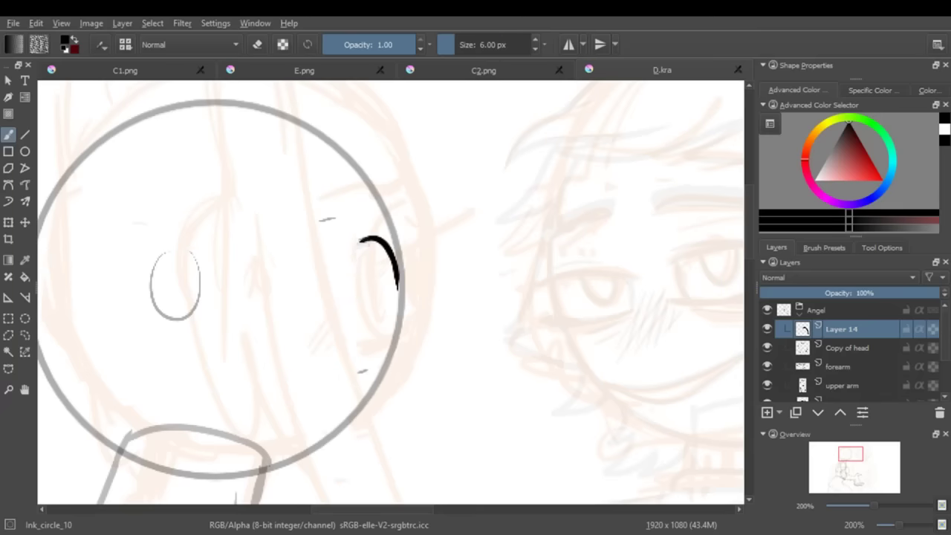
pyautogui.moveTo(368, 238)
pyautogui.mouseDown()
pyautogui.moveTo(345, 330)
pyautogui.moveTo(415, 236)
pyautogui.mouseUp()
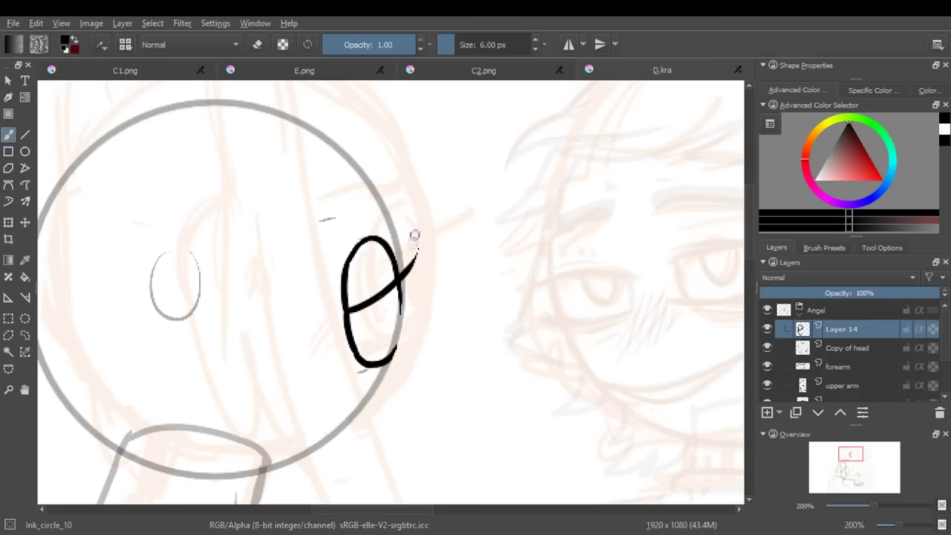
pyautogui.moveTo(312, 244); pyautogui.dragTo(382, 217)
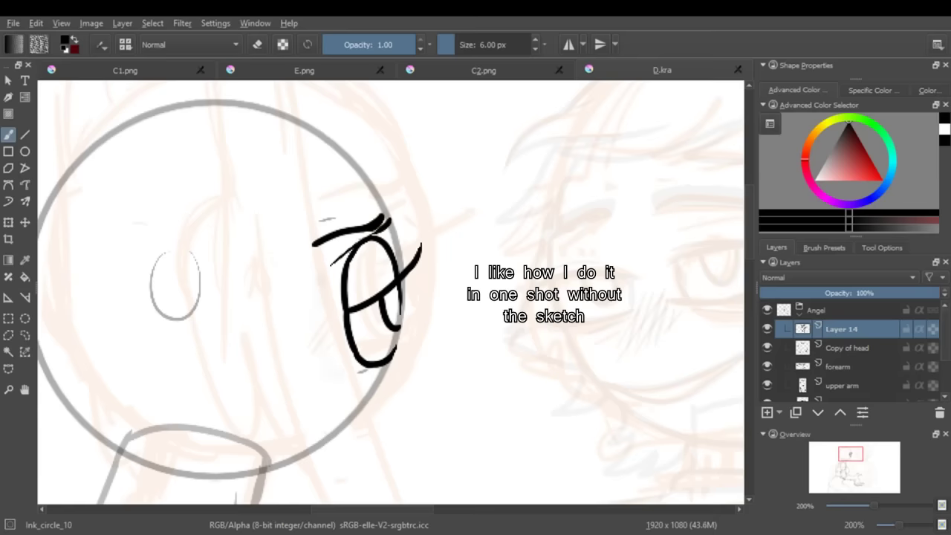
pyautogui.moveTo(383, 328); pyautogui.dragTo(401, 338)
# Step: Check the new eye and brow against the whole figure and the head's proportions
pyautogui.press('-')
pyautogui.press('-')
pyautogui.press('-')
pyautogui.press('-')
pyautogui.press('-')
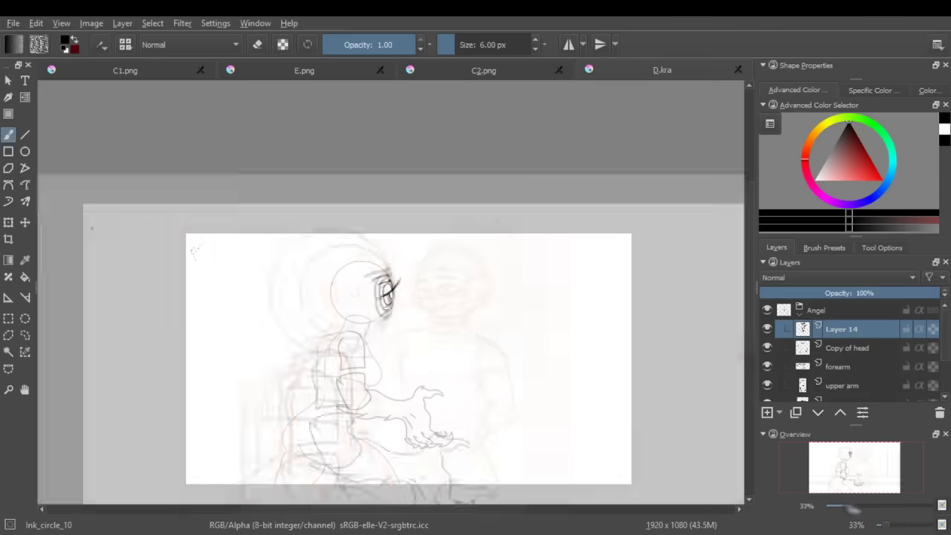
pyautogui.press('+')
pyautogui.press('+')
pyautogui.press('+')
pyautogui.press('+')
pyautogui.press('+')
pyautogui.moveTo(418, 509); pyautogui.dragTo(390, 506)
pyautogui.press('-')
pyautogui.press('-')
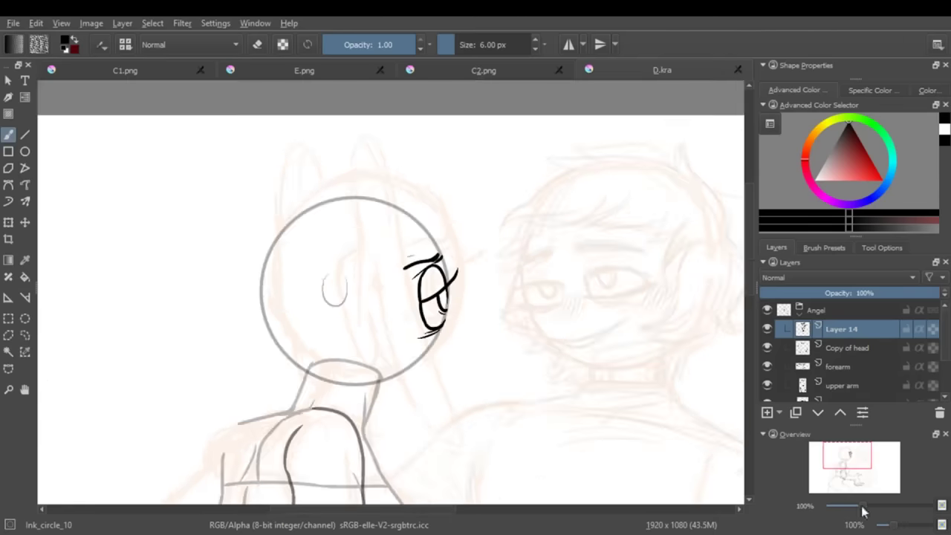
# Step: Try inking a long looping hair strand from the ear up over the head and down past the eye
pyautogui.moveTo(346, 226)
pyautogui.mouseDown()
pyautogui.moveTo(365, 141)
pyautogui.moveTo(413, 327)
pyautogui.moveTo(458, 433)
pyautogui.mouseUp()
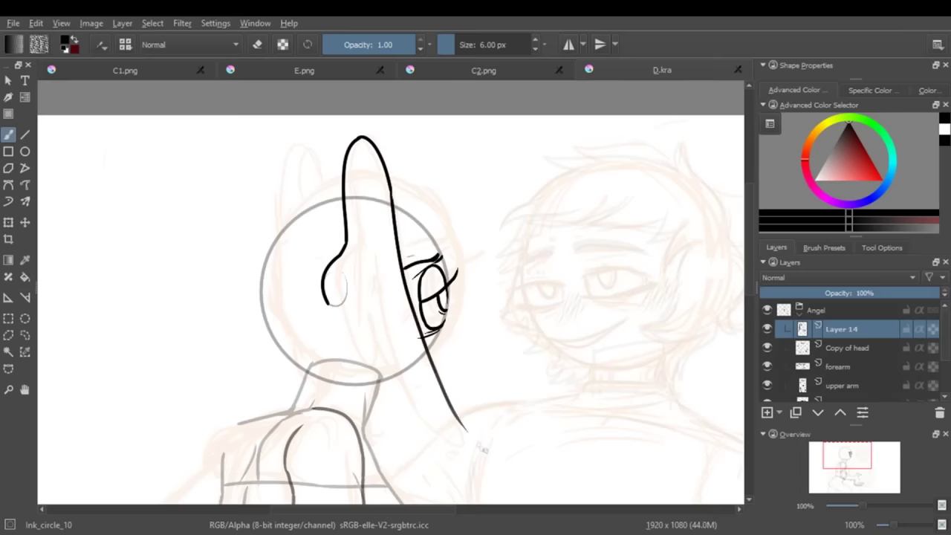
pyautogui.hotkey('ctrl', 'z')
pyautogui.hotkey('ctrl', 'z')
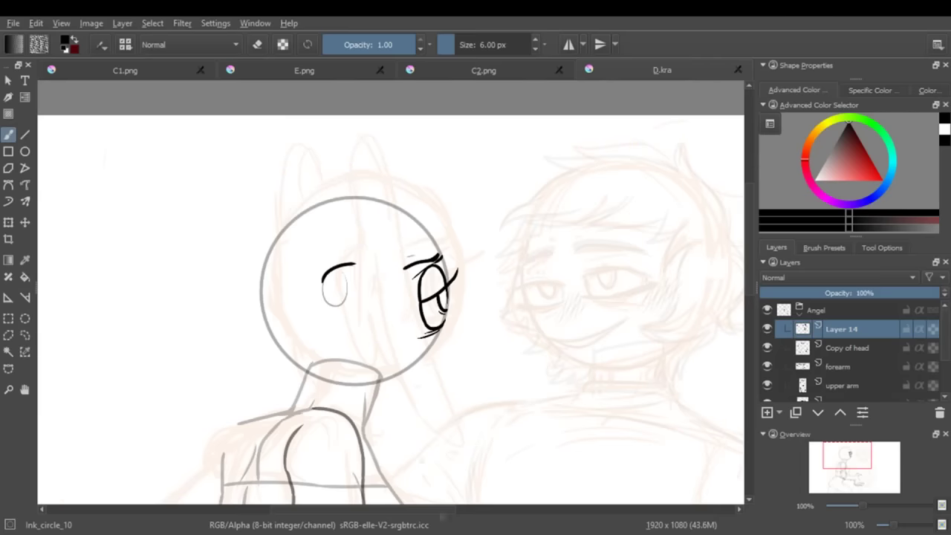
# Step: Try inking the winged ear's outline with short feathers and a long tapering tip across the head on Layer 14
pyautogui.moveTo(349, 274); pyautogui.dragTo(364, 155)
pyautogui.hotkey('ctrl', 'z')
pyautogui.hotkey('ctrl', 'z')
pyautogui.moveTo(324, 304)
pyautogui.mouseDown()
pyautogui.moveTo(353, 253)
pyautogui.moveTo(455, 427)
pyautogui.mouseUp()
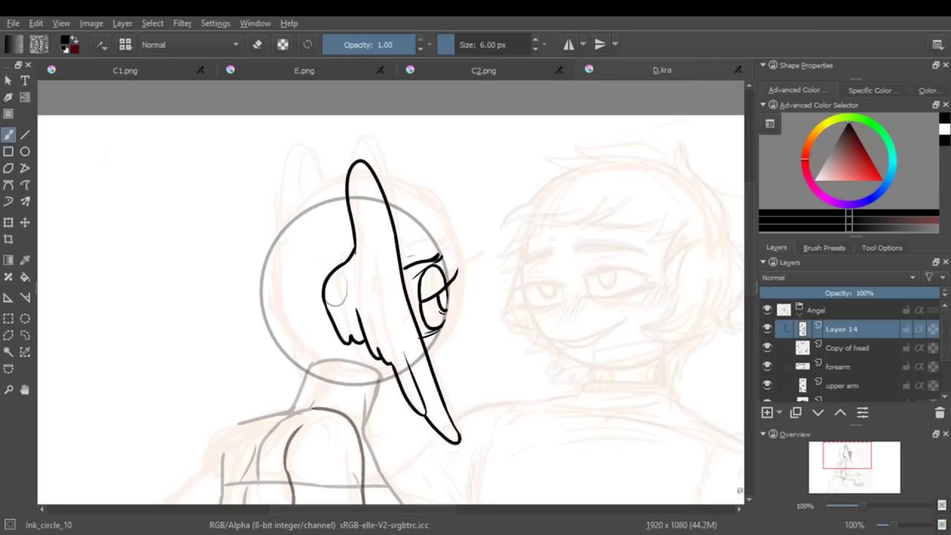
pyautogui.hotkey('ctrl', 'z')
pyautogui.hotkey('ctrl', 'z')
pyautogui.press('-')
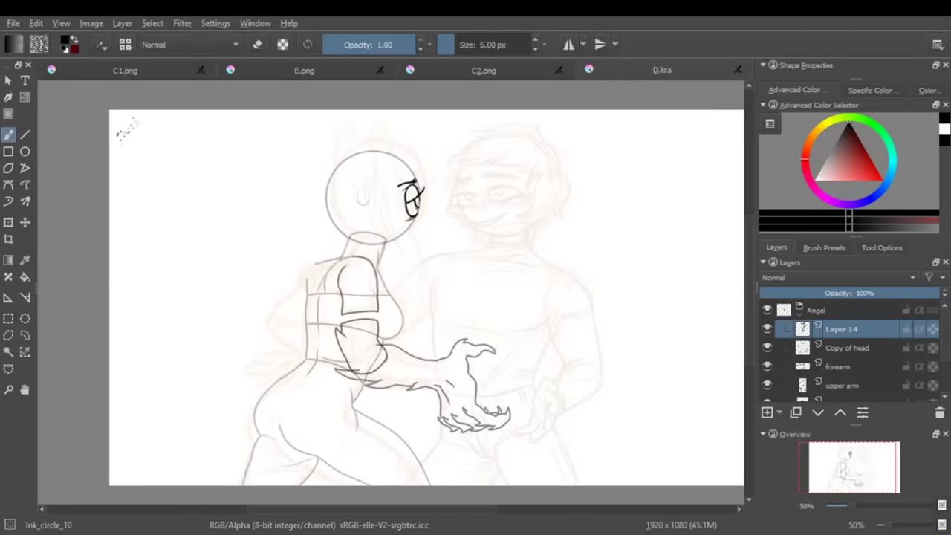
# Step: Add a new layer and sketch the near winged ear in red, with an inner oval and a long strand sweeping past the eye
pyautogui.press('1')
pyautogui.press('Insert')
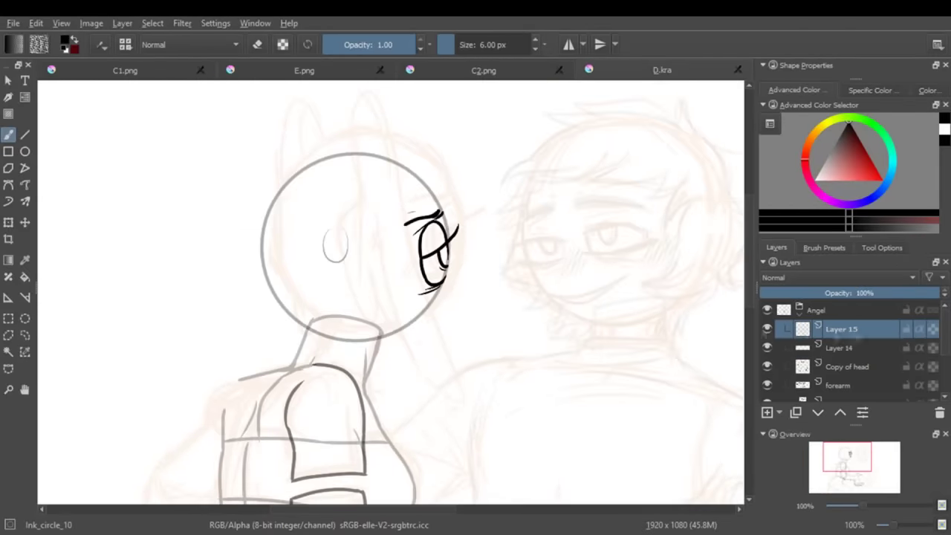
pyautogui.moveTo(331, 227); pyautogui.dragTo(348, 296)
pyautogui.hotkey('ctrl', 'z')
pyautogui.press('x')
pyautogui.moveTo(331, 226)
pyautogui.mouseDown()
pyautogui.moveTo(332, 298)
pyautogui.moveTo(366, 273)
pyautogui.mouseUp()
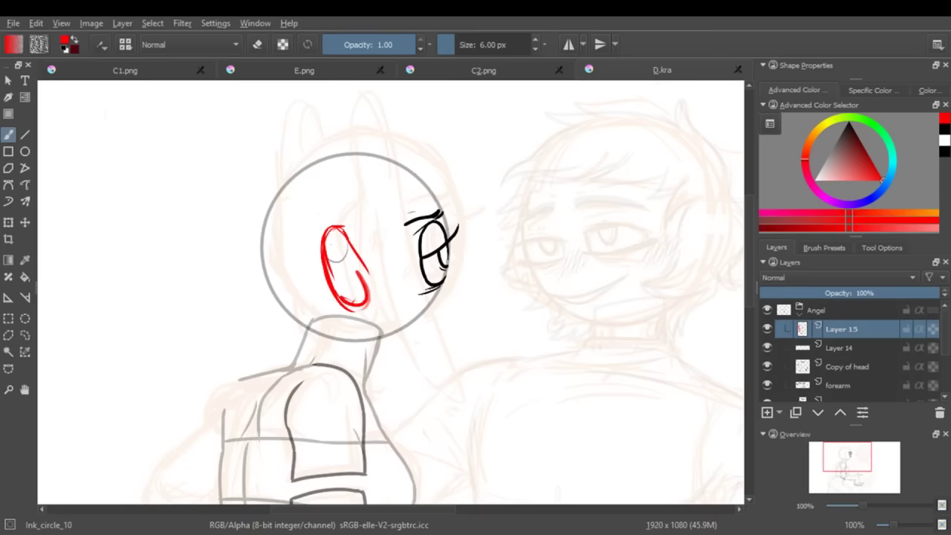
pyautogui.press('-')
pyautogui.moveTo(371, 312)
pyautogui.mouseDown()
pyautogui.moveTo(345, 194)
pyautogui.moveTo(387, 312)
pyautogui.mouseUp()
pyautogui.moveTo(353, 186); pyautogui.dragTo(446, 419)
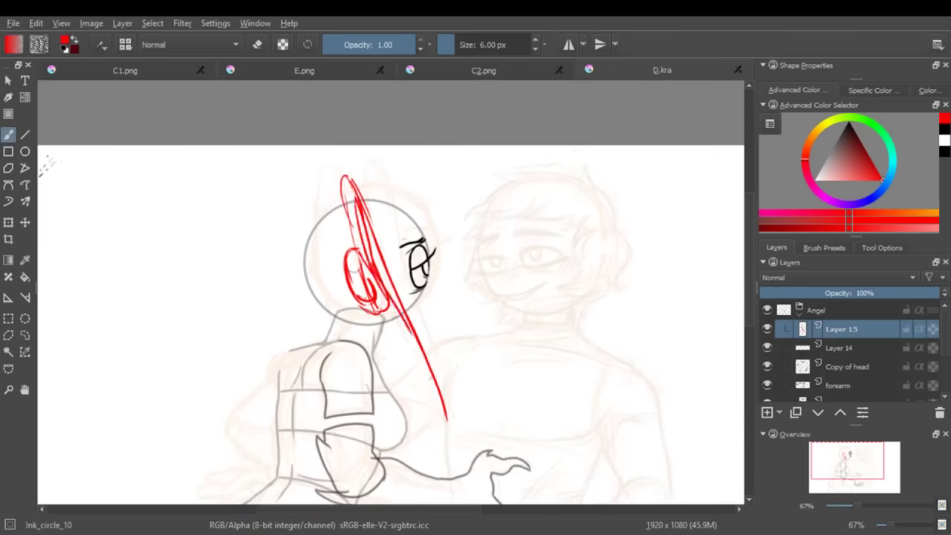
pyautogui.moveTo(411, 332); pyautogui.dragTo(448, 459)
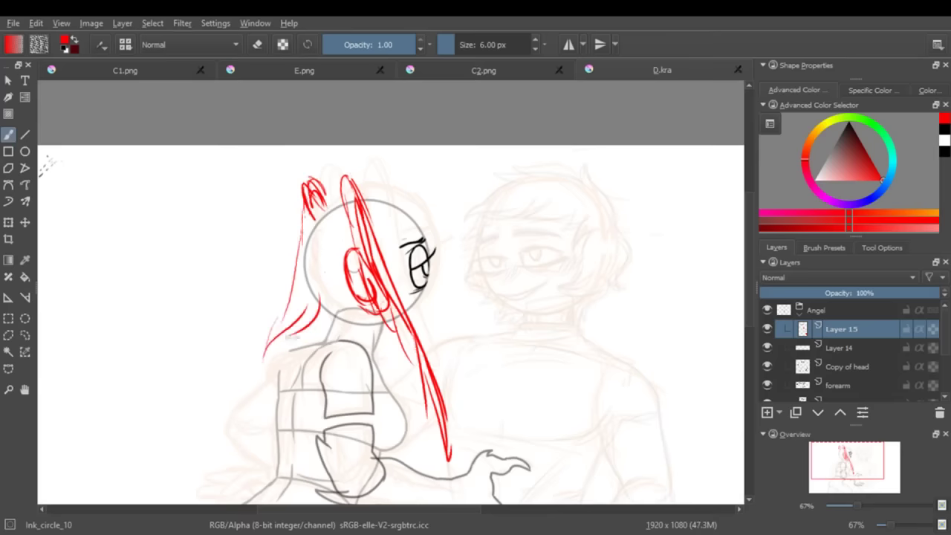
# Step: Sketch the far winged ear in red behind the head, with feather strokes hanging down to the shoulder
pyautogui.moveTo(321, 251); pyautogui.dragTo(346, 306)
pyautogui.moveTo(308, 182); pyautogui.dragTo(319, 297)
pyautogui.moveTo(295, 223); pyautogui.dragTo(327, 371)
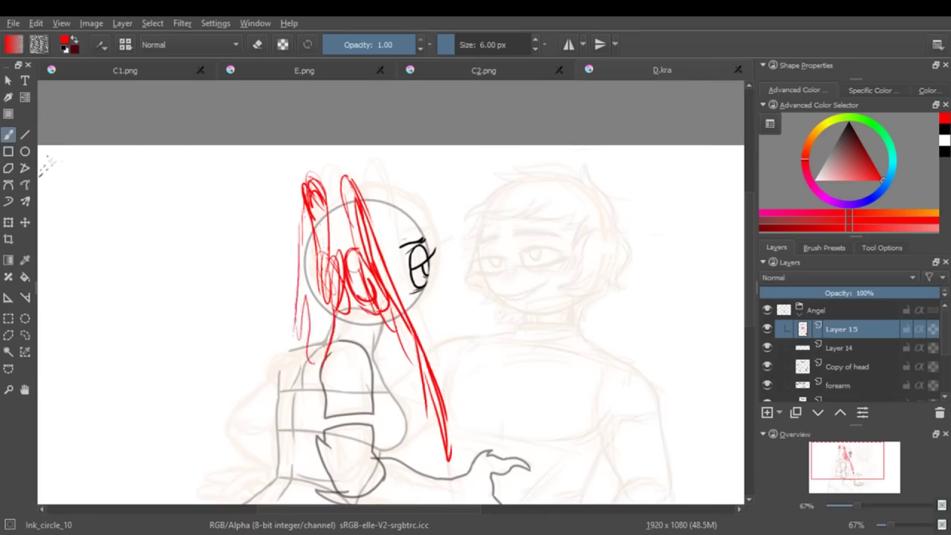
# Step: Lower Layer 15's opacity to 15% and move the red ear sketch to the bottom of the Angel group
pyautogui.moveTo(891, 293); pyautogui.dragTo(787, 292)
pyautogui.moveTo(841, 328)
pyautogui.mouseDown()
pyautogui.moveTo(880, 382)
pyautogui.moveTo(877, 394)
pyautogui.mouseUp()
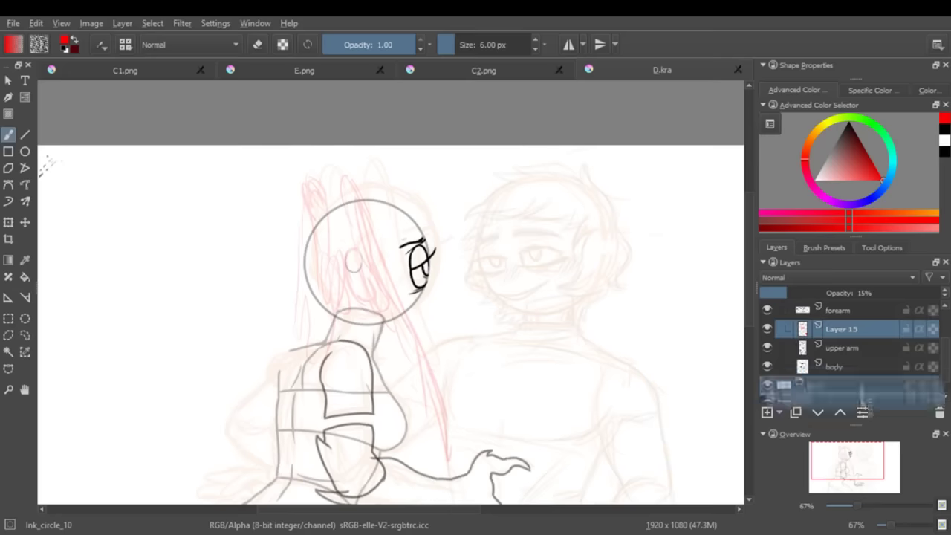
# Step: Raise the Copy of head layer to 100% opacity and erase the small ear oval, keeping Layer 14 visible
pyautogui.click(841, 328)
pyautogui.press('pagedown')
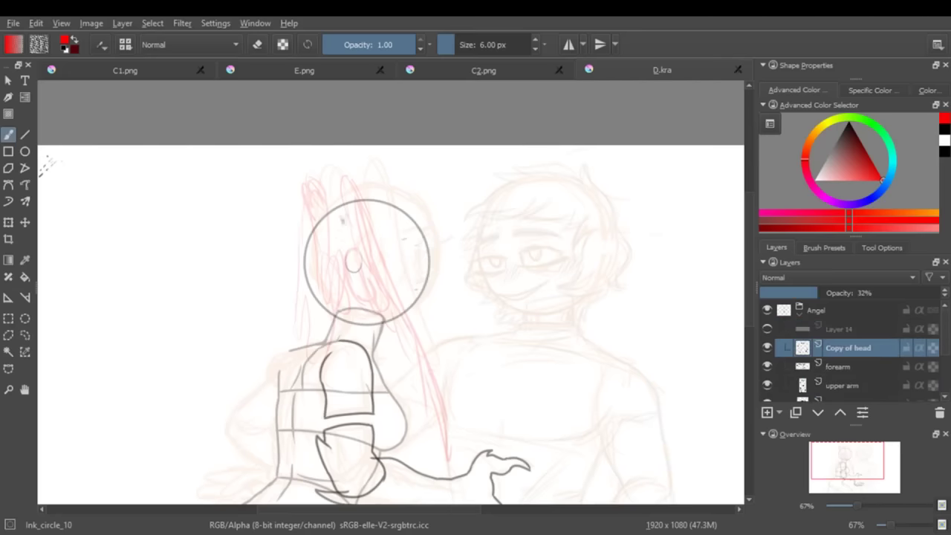
pyautogui.moveTo(787, 293); pyautogui.dragTo(936, 293)
pyautogui.click(766, 328)
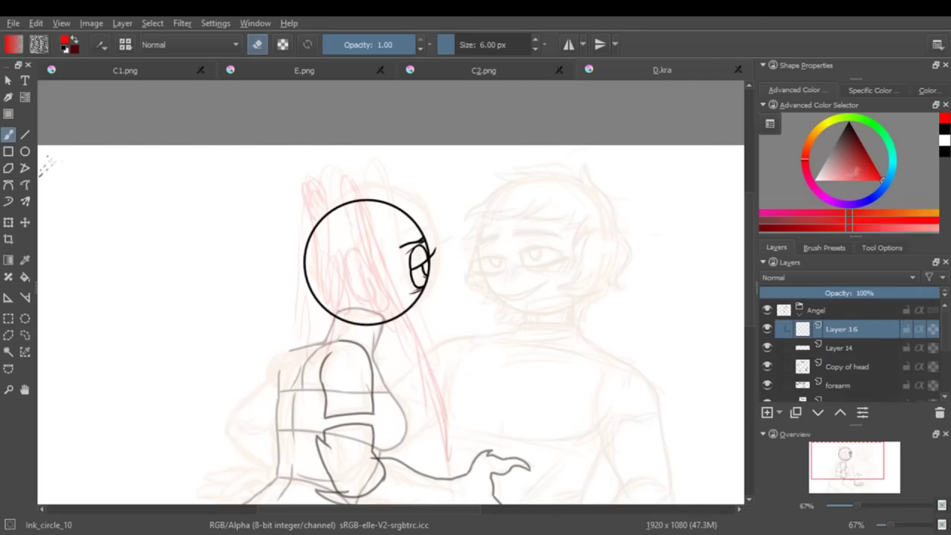
# Step: On the new Layer 16, ink the near ear's rounded top and long side lines in black over the red sketch
pyautogui.press('x')
pyautogui.click(854, 505)
pyautogui.press('pagedown')
pyautogui.click(861, 330)
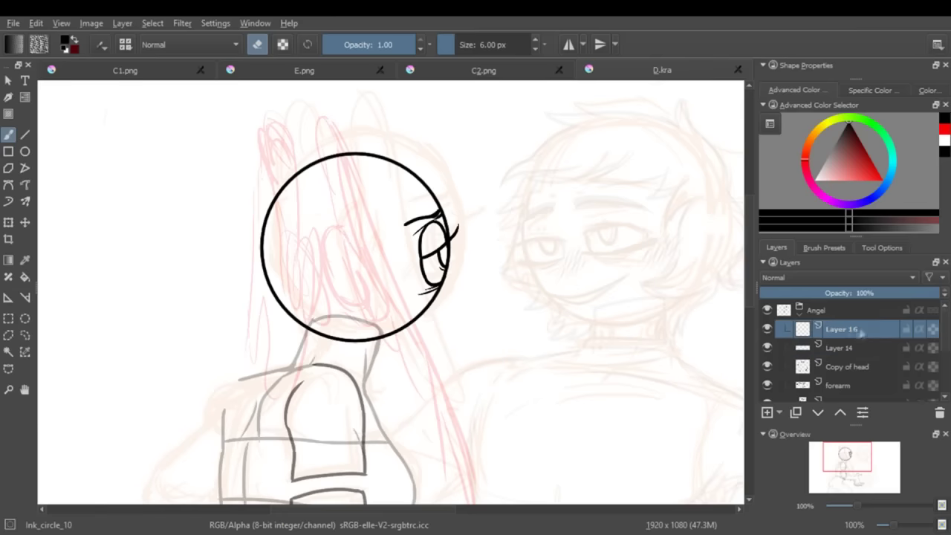
pyautogui.press('e')
pyautogui.moveTo(340, 229); pyautogui.dragTo(332, 258)
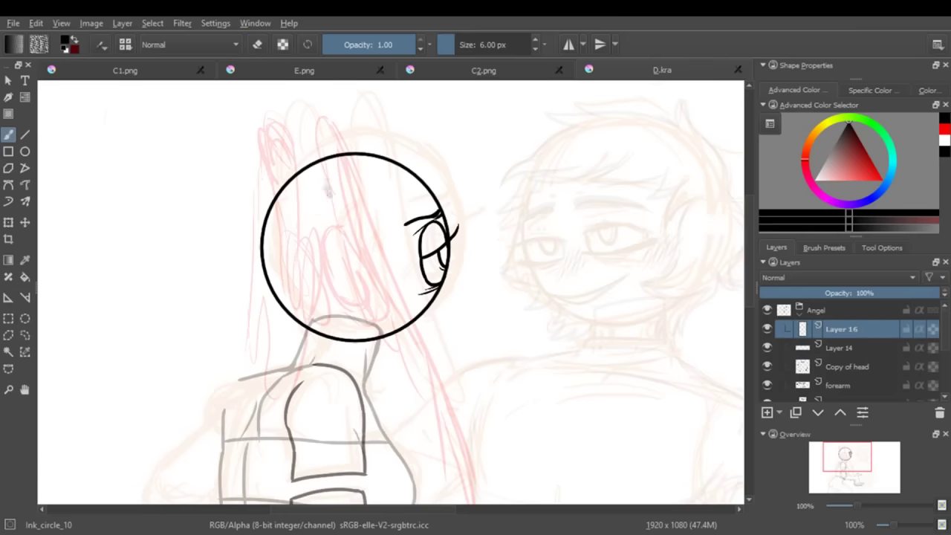
pyautogui.moveTo(347, 136); pyautogui.dragTo(425, 355)
pyautogui.moveTo(344, 220); pyautogui.dragTo(434, 435)
# Step: Ink the near ear's two long tapered feather tips extending down past the neck toward the forearm
pyautogui.scroll(-3, 393, 297)
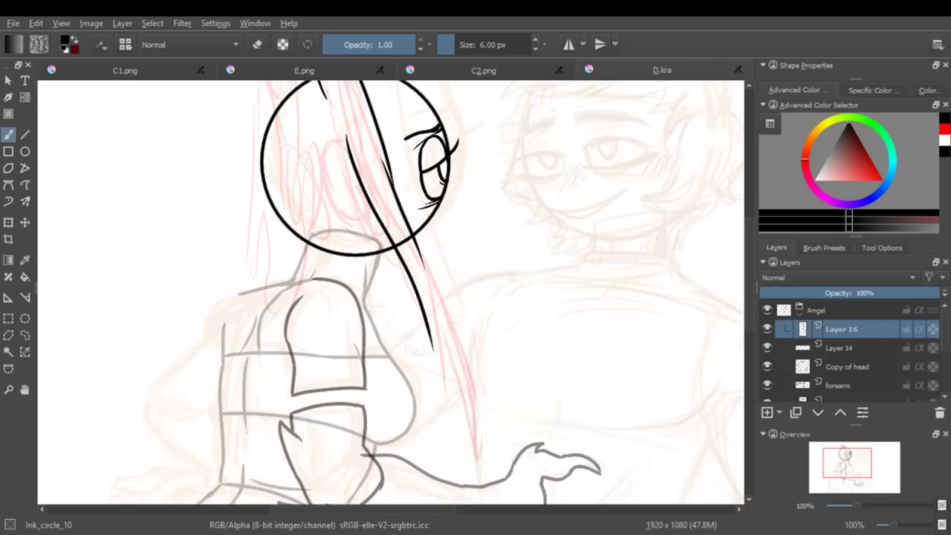
pyautogui.moveTo(418, 245); pyautogui.dragTo(439, 385)
pyautogui.hotkey('ctrl', 'z')
pyautogui.moveTo(418, 245)
pyautogui.mouseDown()
pyautogui.moveTo(438, 384)
pyautogui.moveTo(475, 451)
pyautogui.mouseUp()
pyautogui.moveTo(854, 505); pyautogui.dragTo(855, 498)
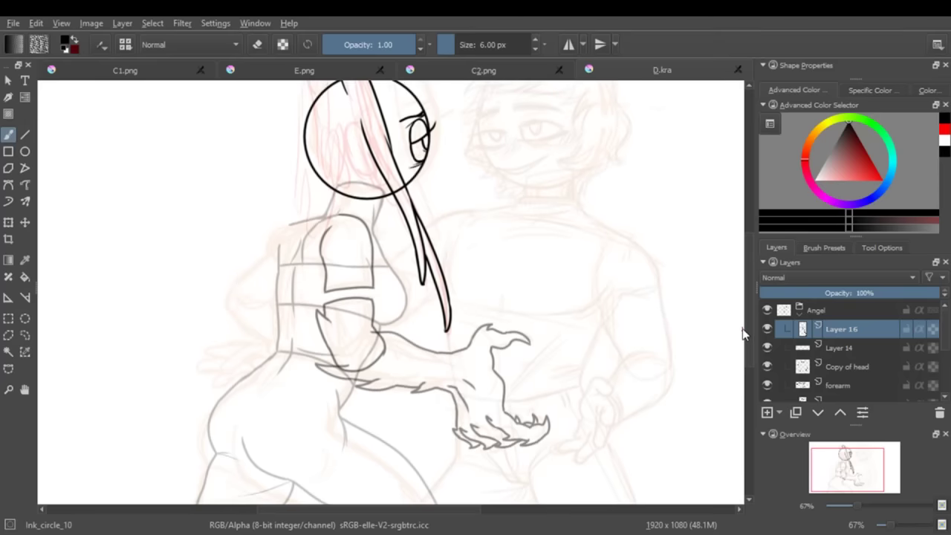
pyautogui.press('1')
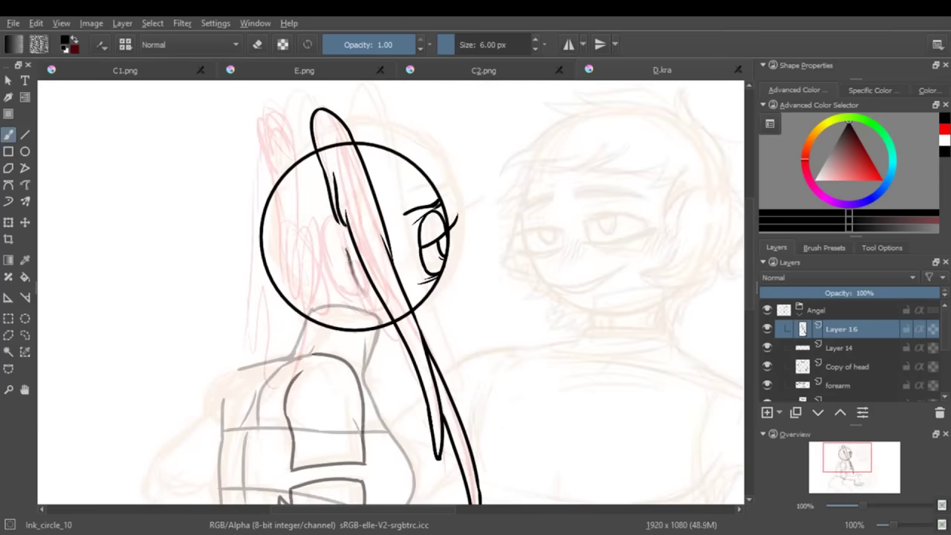
# Step: Ink the short overlapping feathers along the near ear's base and lower edge, and add a second line along the long tip
pyautogui.moveTo(376, 316); pyautogui.dragTo(387, 360)
pyautogui.scroll(-3, 390, 290)
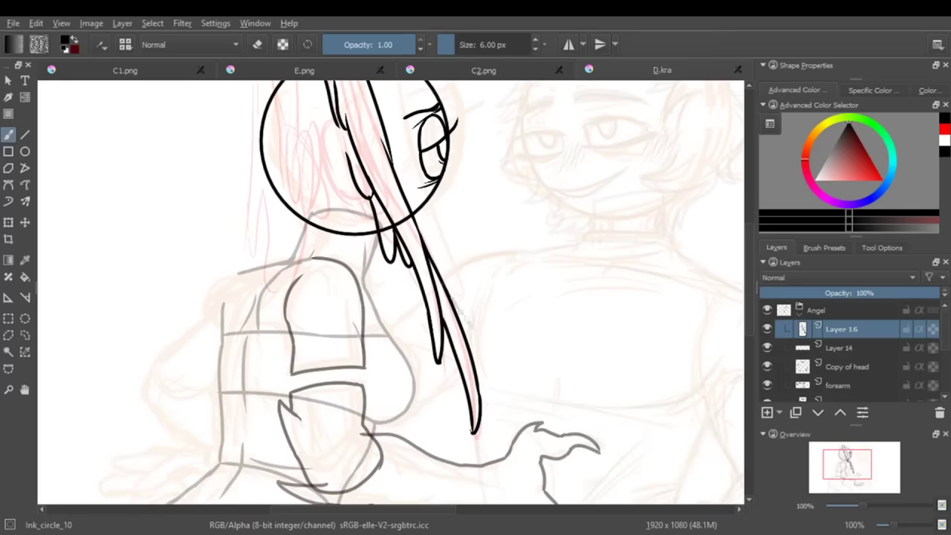
pyautogui.scroll(3, 486, 399)
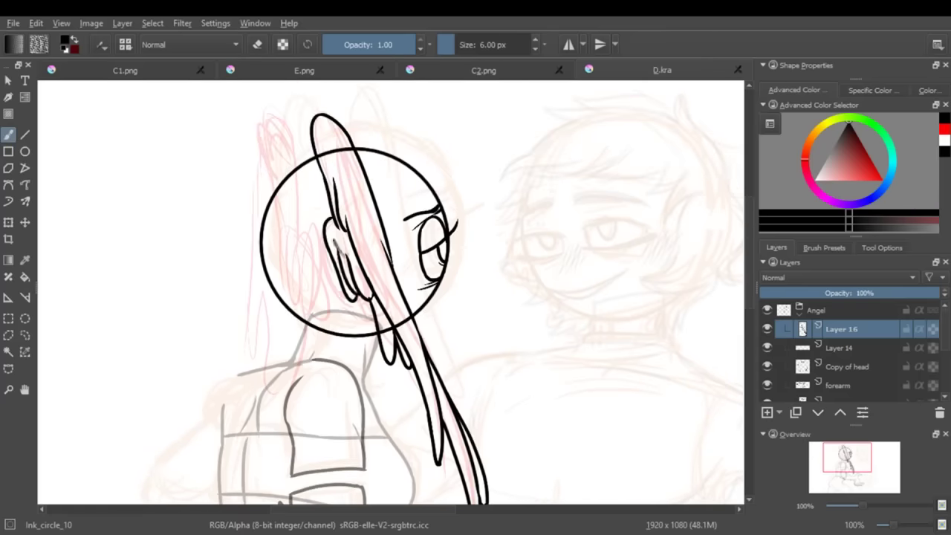
pyautogui.scroll(-3, 390, 293)
pyautogui.scroll(3, 390, 293)
# Step: Try inking the far ear's rounded top and trailing feathers behind the head on Layer 16
pyautogui.moveTo(282, 182); pyautogui.dragTo(304, 130)
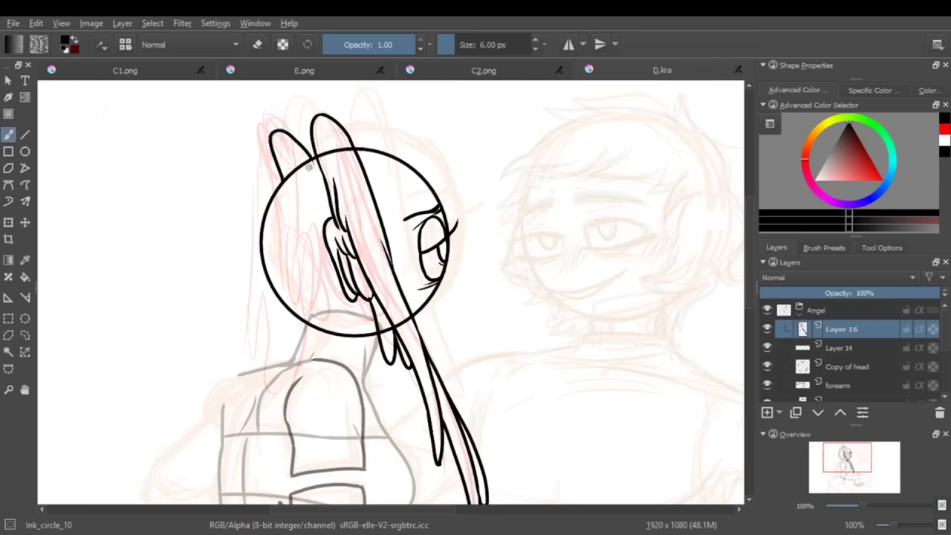
pyautogui.hotkey('ctrl', 'z')
pyautogui.moveTo(249, 160); pyautogui.dragTo(260, 319)
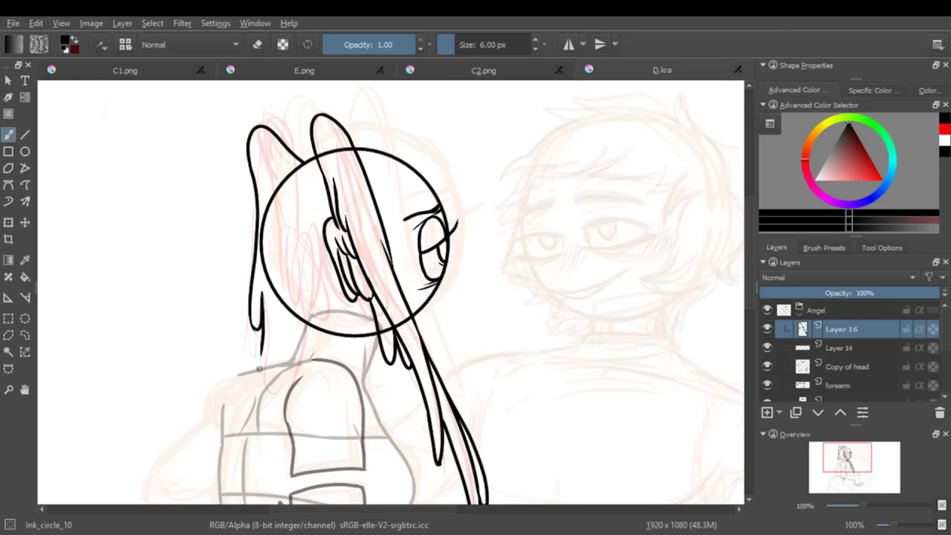
pyautogui.hotkey('ctrl', 'z')
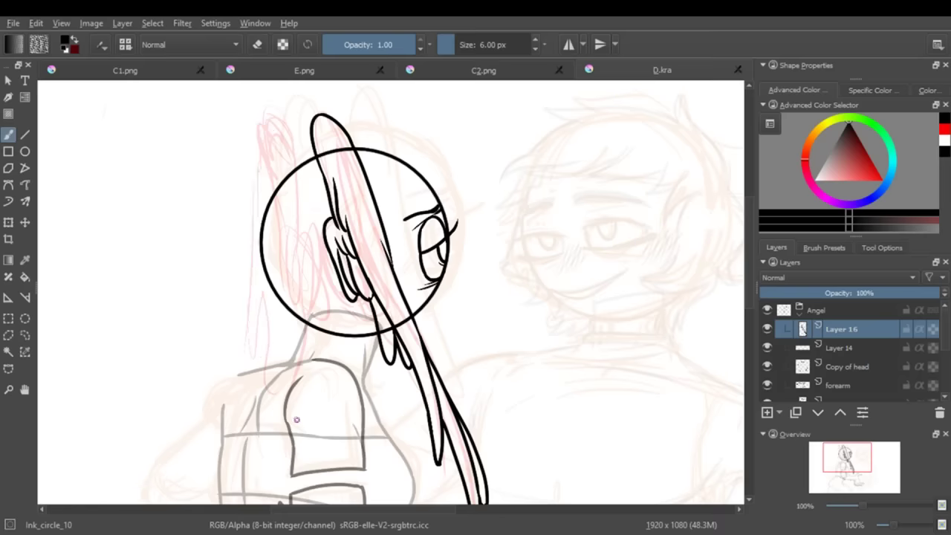
# Step: Merge Layer 16 into Layer 14 and erase the head circle's lines inside the near ear on the Copy of head layer
pyautogui.press('-')
pyautogui.press('+')
pyautogui.press('+')
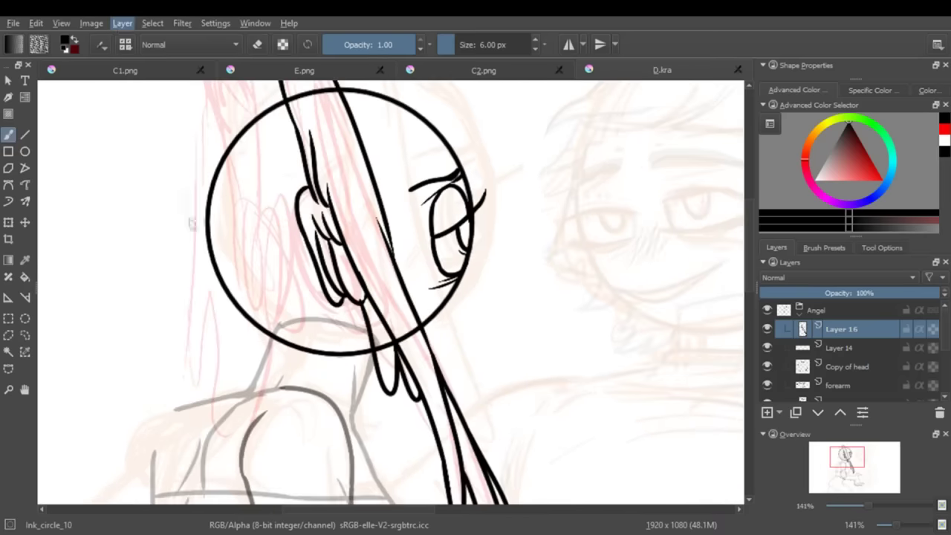
pyautogui.hotkey('ctrl', 'e')
pyautogui.press('e')
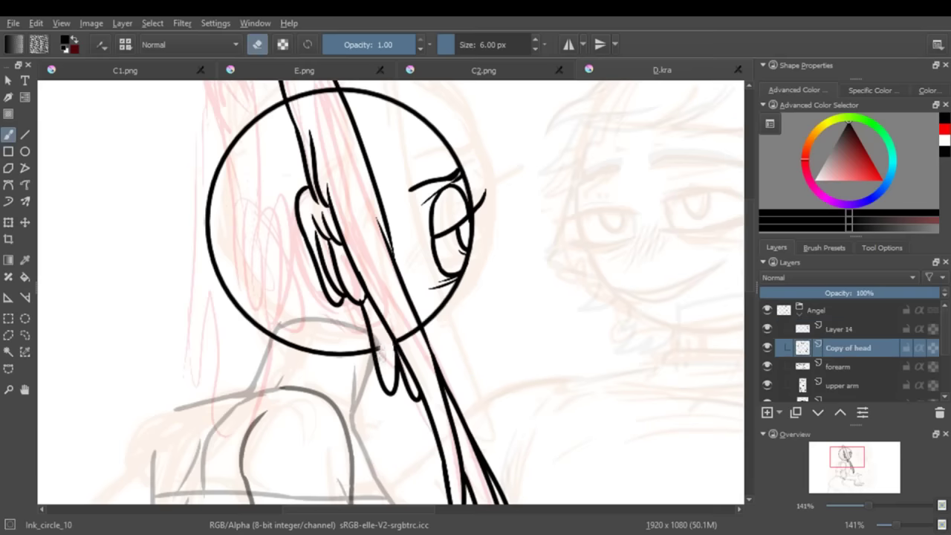
pyautogui.scroll(3, 390, 294)
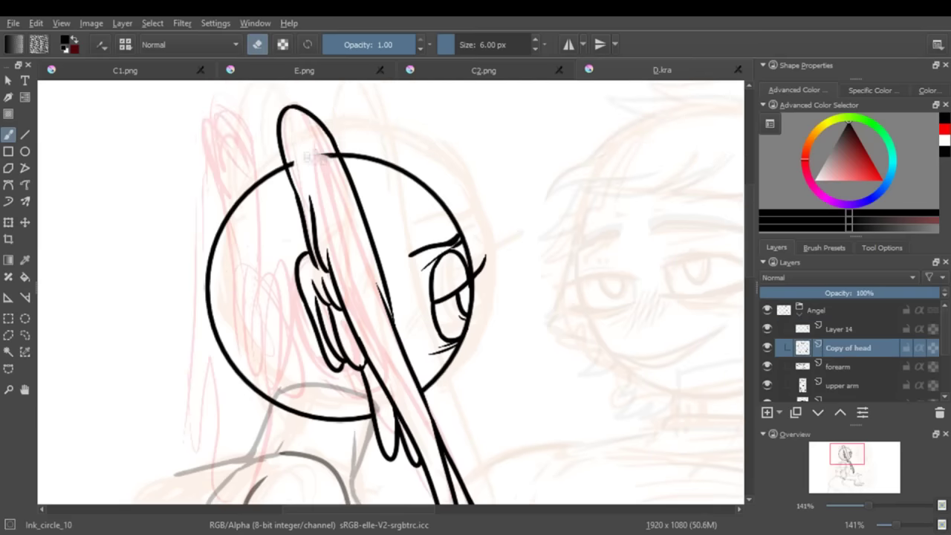
pyautogui.moveTo(865, 506)
pyautogui.mouseDown()
pyautogui.moveTo(849, 513)
pyautogui.moveTo(861, 514)
pyautogui.mouseUp()
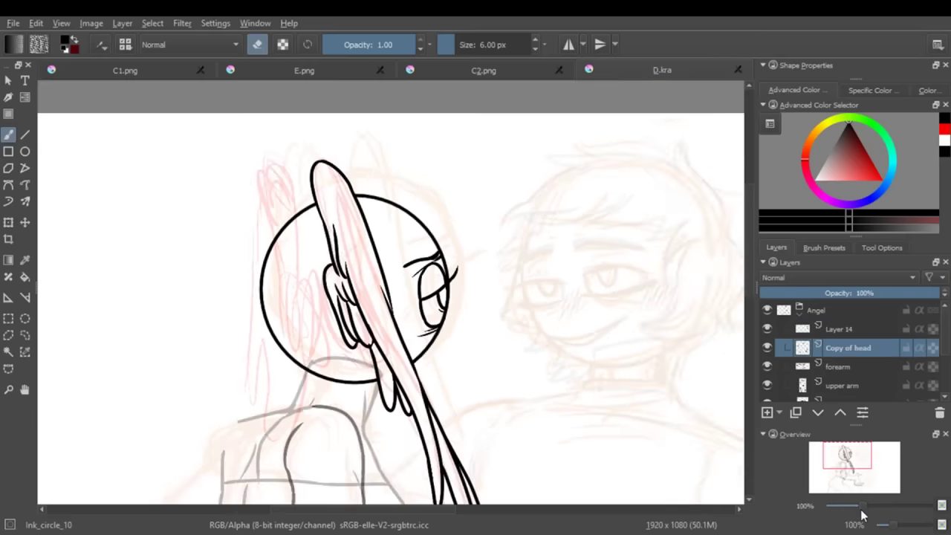
pyautogui.moveTo(751, 286)
pyautogui.mouseDown()
pyautogui.moveTo(749, 386)
pyautogui.moveTo(749, 289)
pyautogui.mouseUp()
# Step: Merge Layer 14 into the Copy of head layer and add a layer named "behind ear" above Layer 15
pyautogui.click(839, 328)
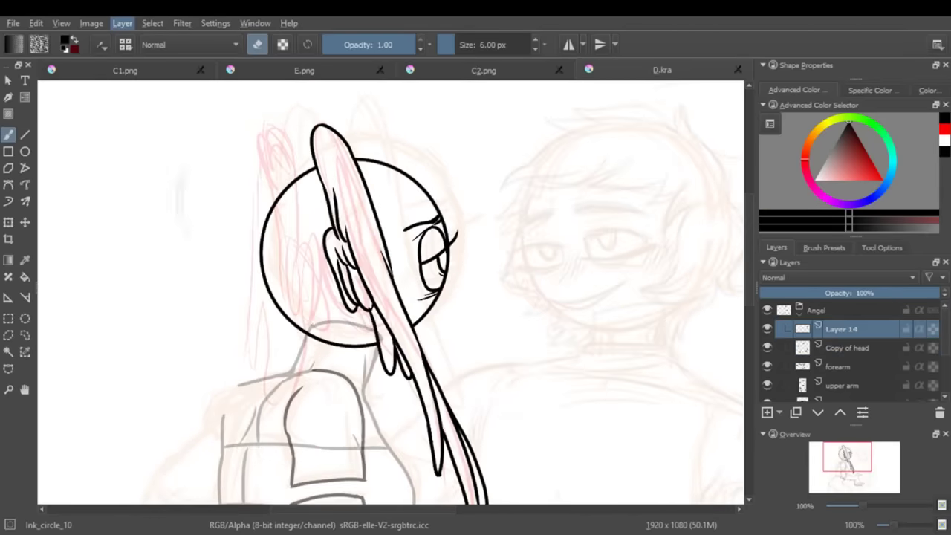
pyautogui.hotkey('ctrl', 'e')
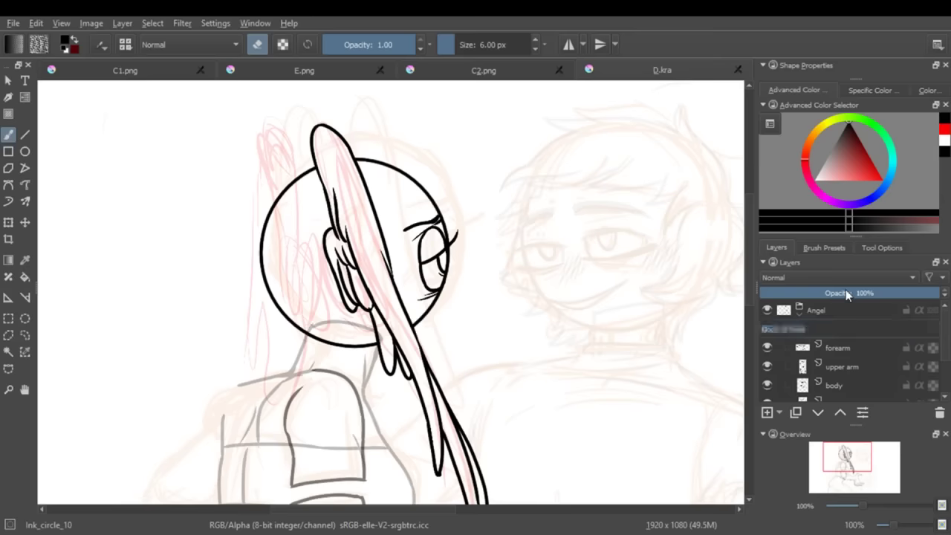
pyautogui.click(843, 347)
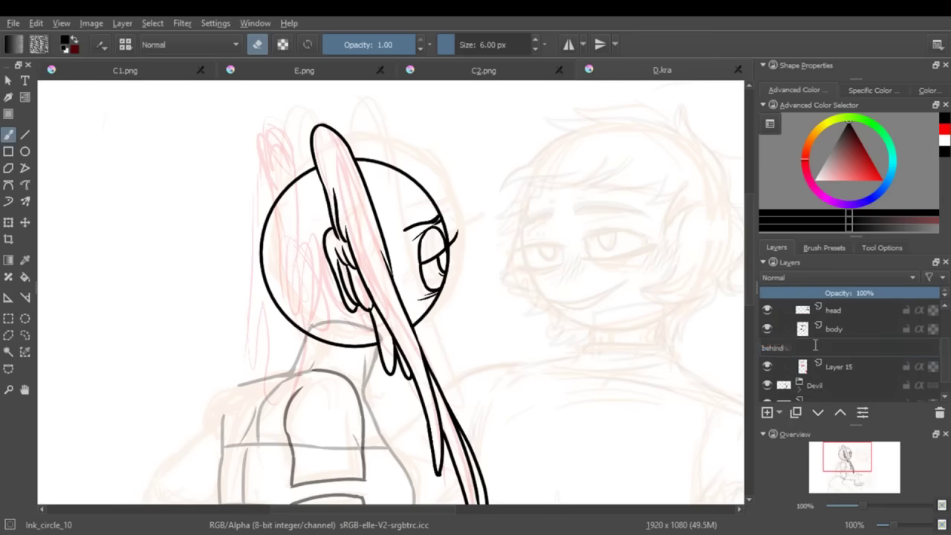
# Step: Try inking the far ear hanging straight down behind the head on the behind ear layer
pyautogui.press('+')
pyautogui.scroll(3, 390, 292)
pyautogui.moveTo(279, 208)
pyautogui.mouseDown()
pyautogui.moveTo(219, 209)
pyautogui.moveTo(186, 442)
pyautogui.mouseUp()
pyautogui.hotkey('ctrl', 'z')
pyautogui.scroll(-3, 390, 335)
pyautogui.moveTo(208, 216)
pyautogui.mouseDown()
pyautogui.moveTo(214, 349)
pyautogui.moveTo(234, 421)
pyautogui.mouseUp()
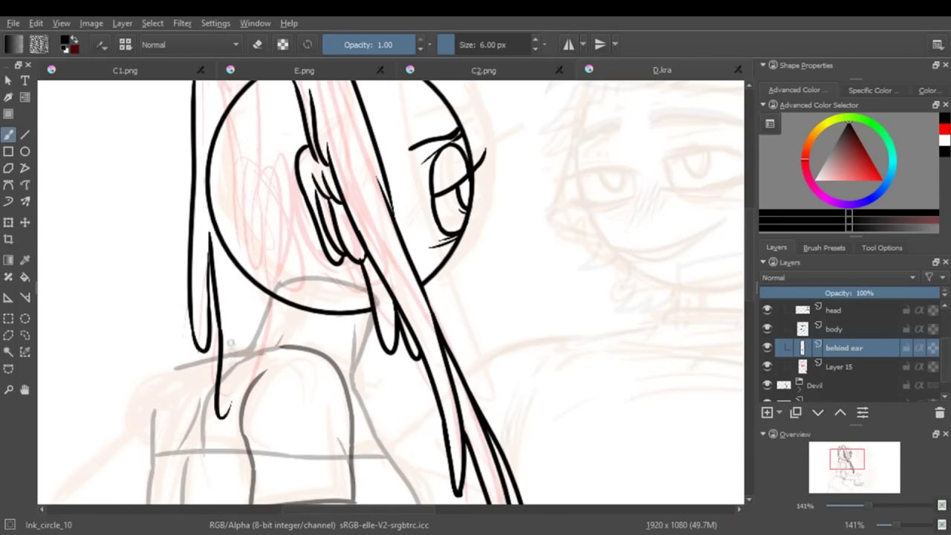
pyautogui.click(860, 507)
pyautogui.moveTo(860, 508); pyautogui.dragTo(862, 507)
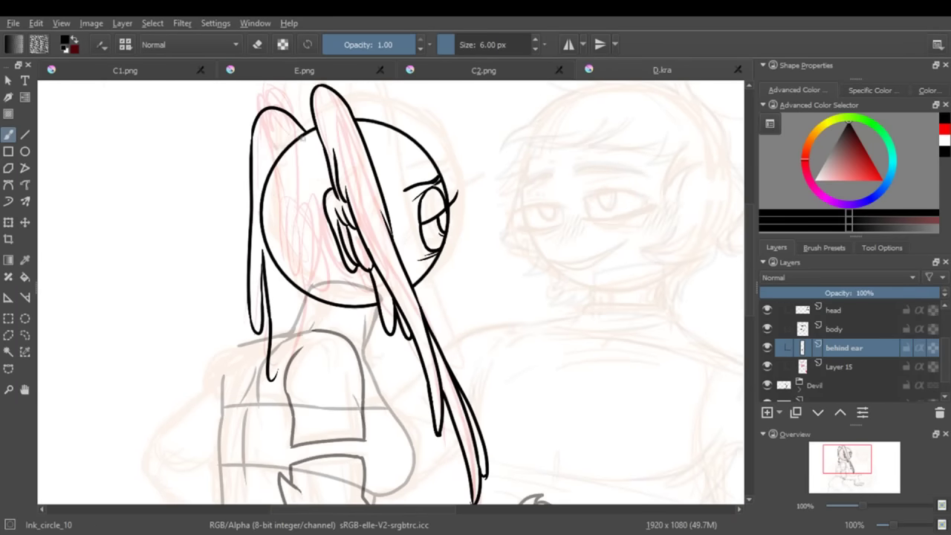
pyautogui.hotkey('ctrl', 'z')
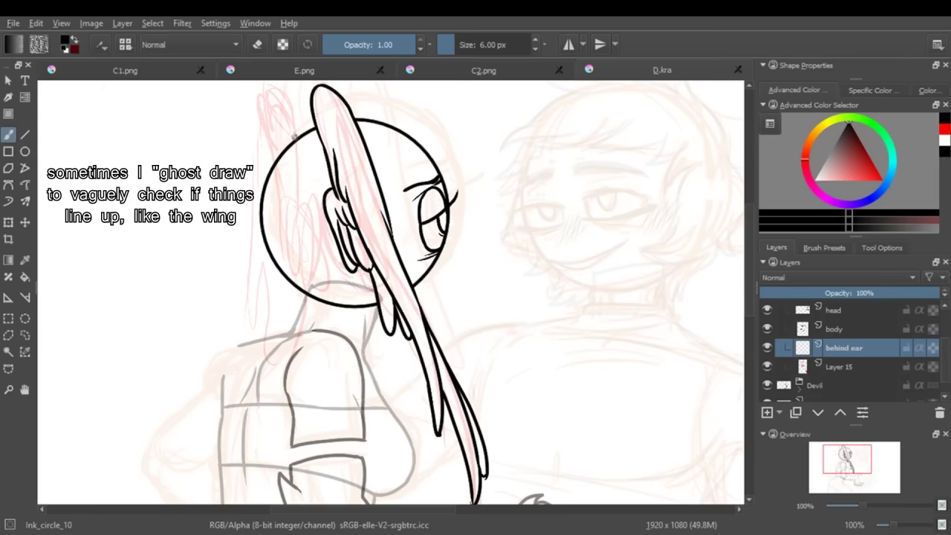
# Step: Ink the far ear on the behind ear layer, slanting back from the crown with layered feathers down to the shoulder
pyautogui.moveTo(289, 99); pyautogui.dragTo(246, 331)
pyautogui.moveTo(261, 274); pyautogui.dragTo(256, 296)
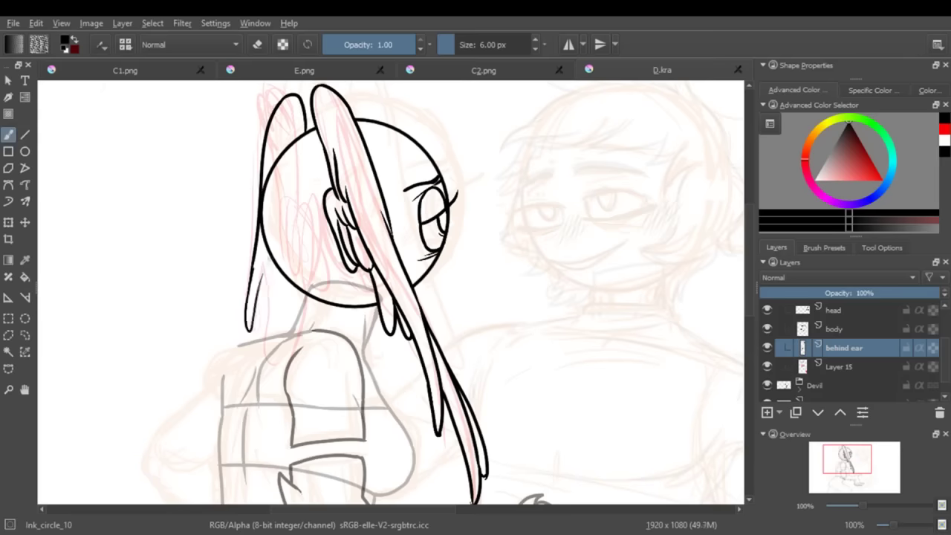
pyautogui.hotkey('ctrl', 'z')
pyautogui.moveTo(281, 103); pyautogui.dragTo(256, 323)
pyautogui.hotkey('ctrl', 'z')
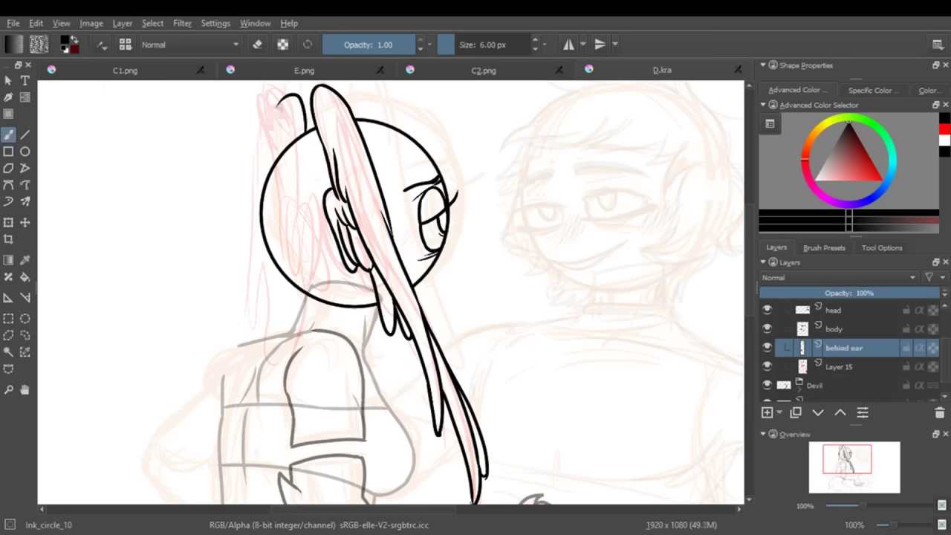
pyautogui.moveTo(282, 100)
pyautogui.mouseDown()
pyautogui.moveTo(243, 335)
pyautogui.moveTo(224, 305)
pyautogui.moveTo(229, 339)
pyautogui.mouseUp()
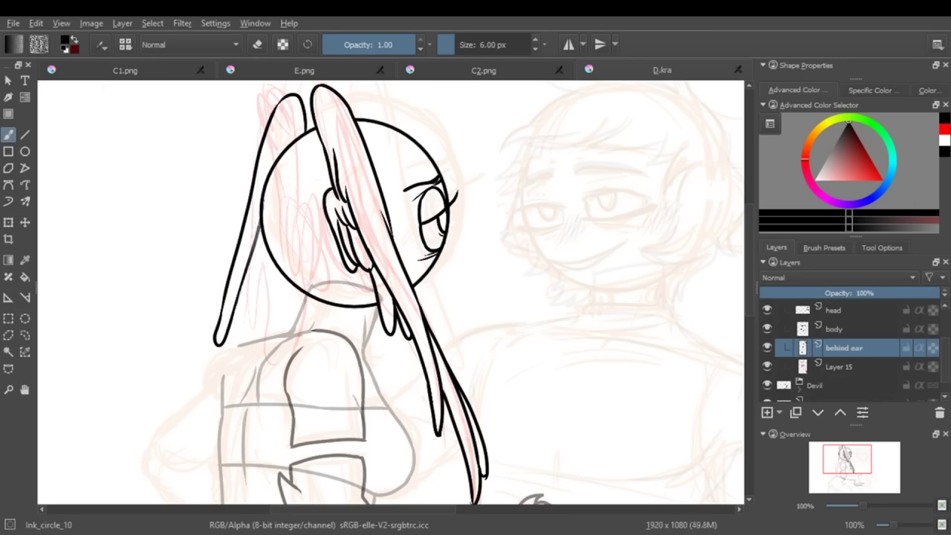
pyautogui.moveTo(261, 219); pyautogui.dragTo(243, 399)
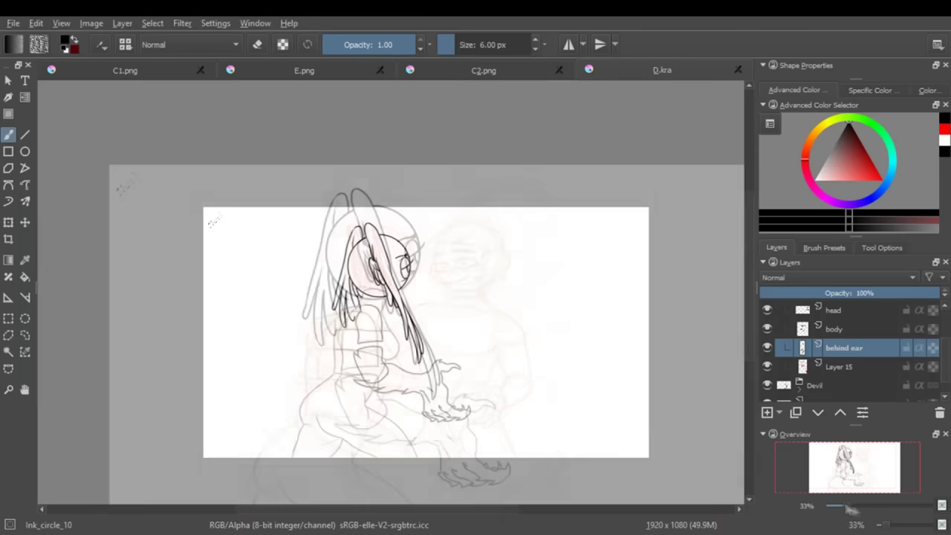
pyautogui.moveTo(290, 340); pyautogui.dragTo(282, 373)
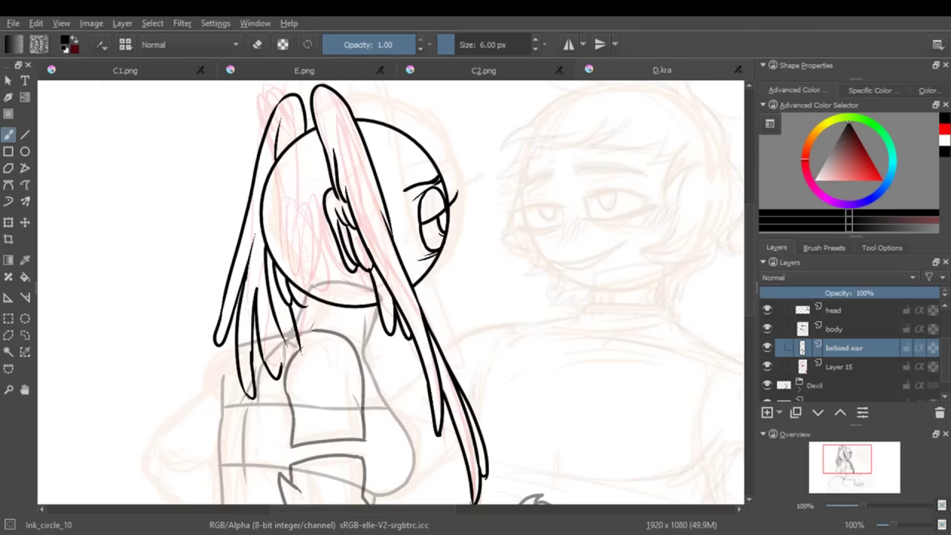
# Step: On a new "behind arm" layer above the dimmed behind ear layer, ink the angel's far shoulder, outer elbow line and glove edge
pyautogui.moveTo(841, 297); pyautogui.dragTo(842, 339)
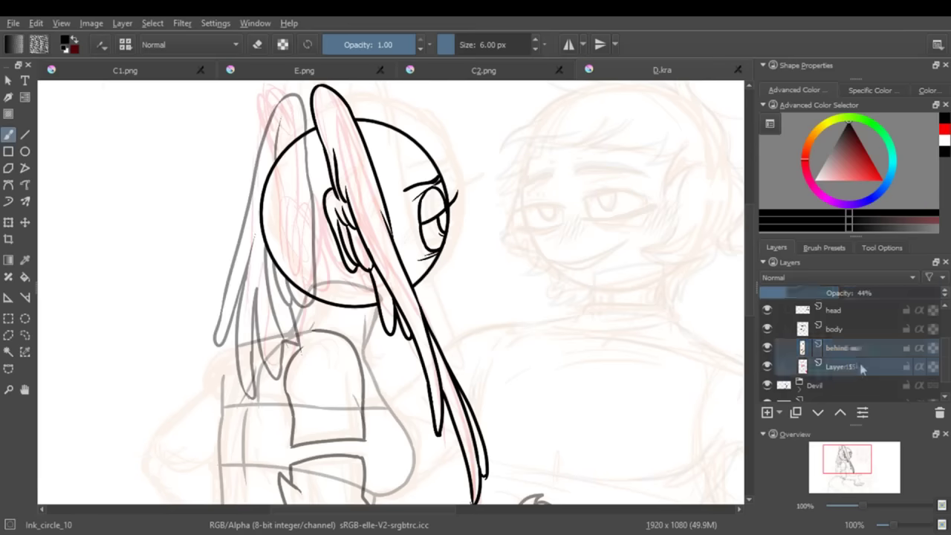
pyautogui.scroll(2, 475, 297)
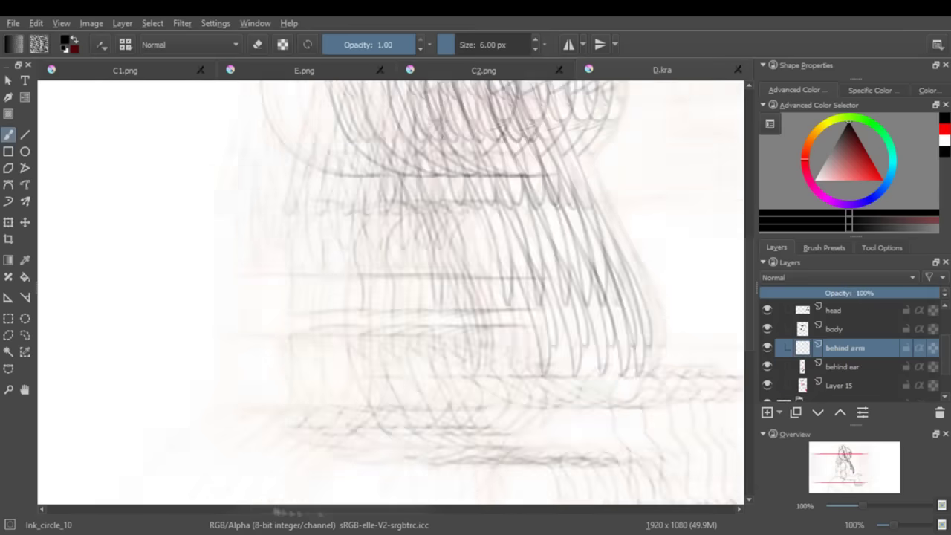
pyautogui.moveTo(405, 186)
pyautogui.mouseDown()
pyautogui.moveTo(327, 216)
pyautogui.moveTo(344, 243)
pyautogui.moveTo(333, 257)
pyautogui.mouseUp()
pyautogui.hotkey('ctrl', 'z')
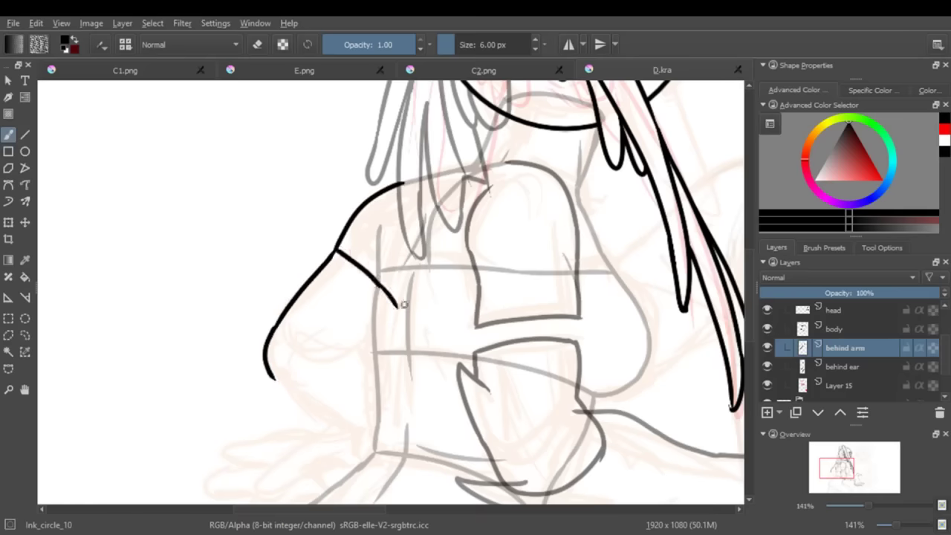
pyautogui.moveTo(399, 304); pyautogui.dragTo(435, 275)
pyautogui.scroll(-1, 435, 275)
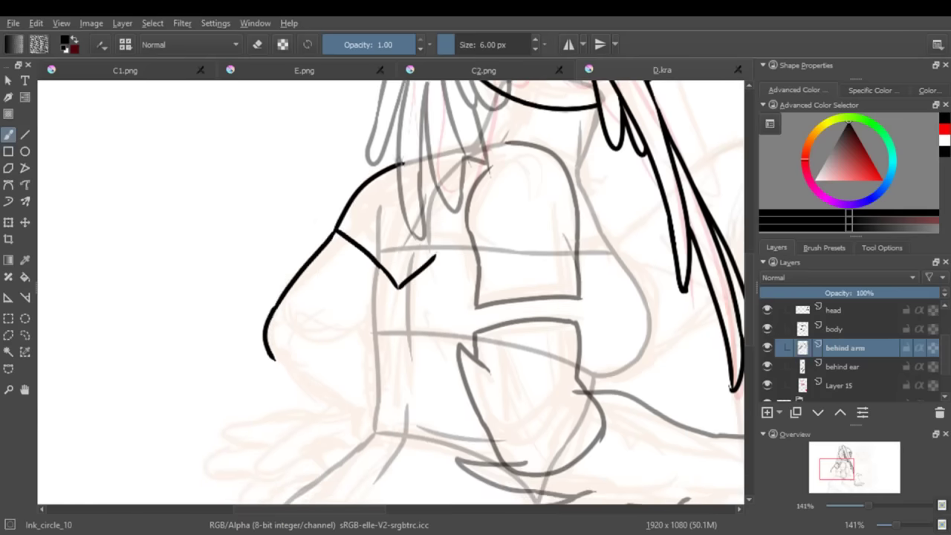
pyautogui.moveTo(401, 162); pyautogui.dragTo(427, 271)
# Step: Ink the angel's far forearm with its lower edge, inner elbow and rounded end behind the waist
pyautogui.scroll(-4, 300, 291)
pyautogui.moveTo(297, 292); pyautogui.dragTo(424, 359)
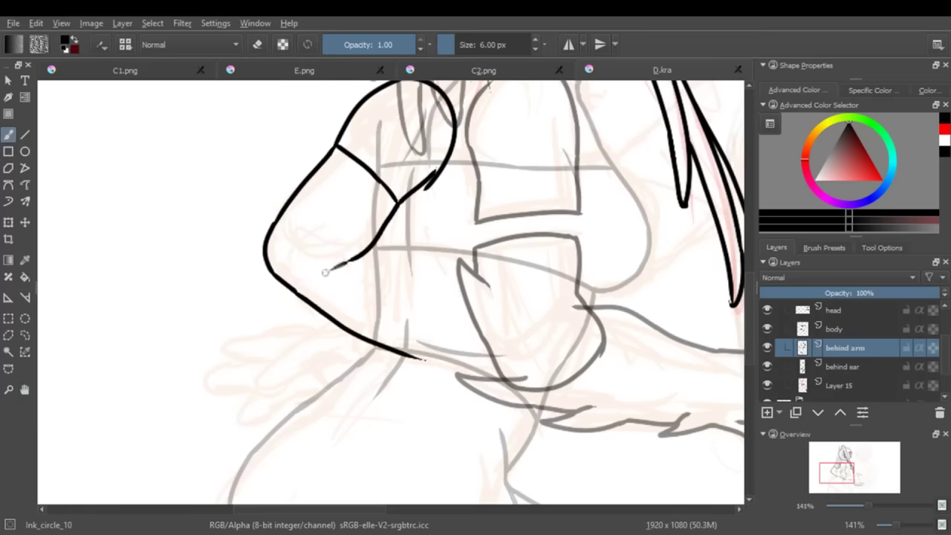
pyautogui.moveTo(368, 249); pyautogui.dragTo(429, 336)
pyautogui.moveTo(861, 506)
pyautogui.mouseDown()
pyautogui.moveTo(845, 509)
pyautogui.moveTo(864, 514)
pyautogui.mouseUp()
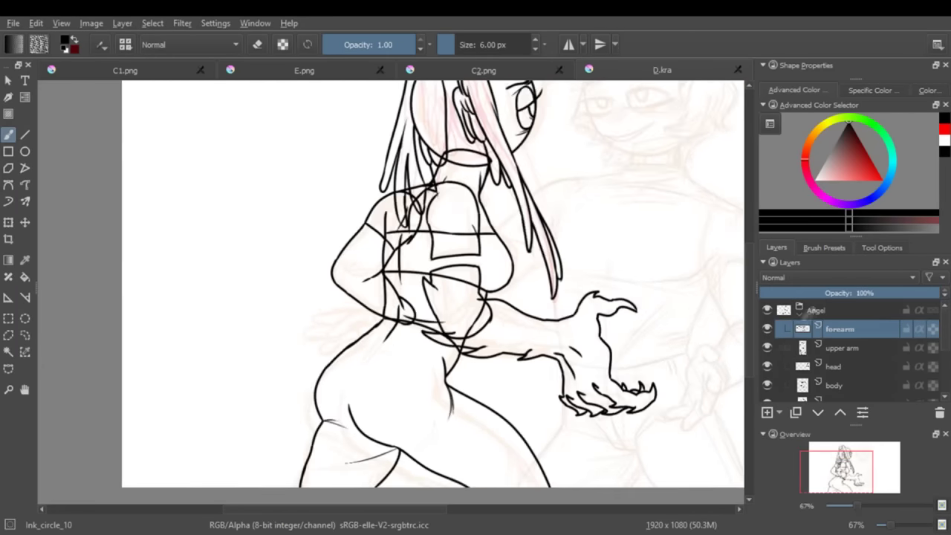
# Step: Add a "behind arm" layer below body in the Devil group and ink the devil's bent far arm reaching toward the angel
pyautogui.scroll(-3, 800, 338)
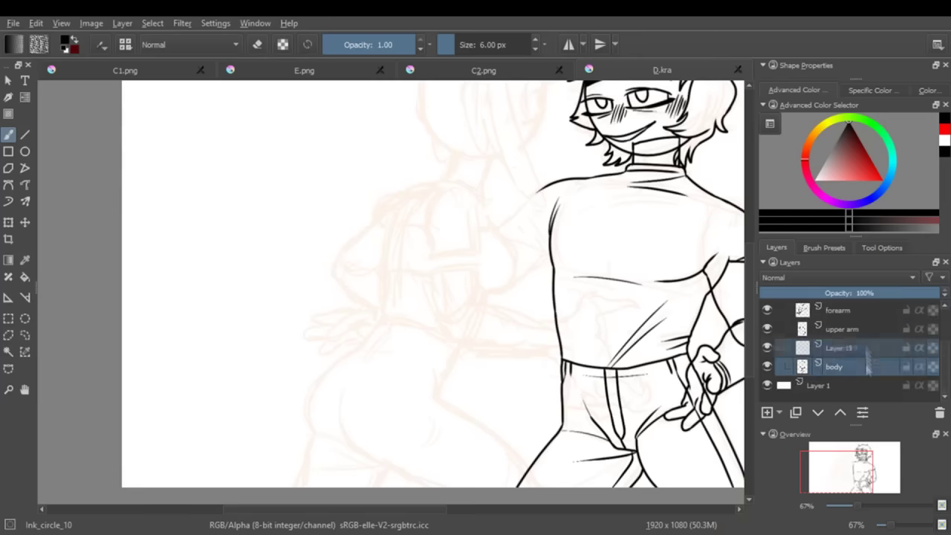
pyautogui.click(787, 366)
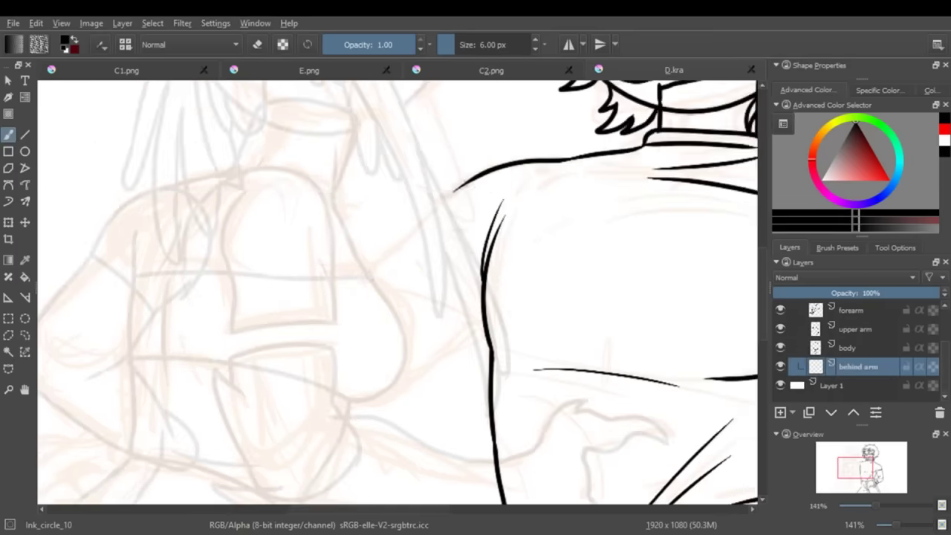
pyautogui.moveTo(456, 181); pyautogui.dragTo(318, 313)
pyautogui.moveTo(491, 327); pyautogui.dragTo(320, 318)
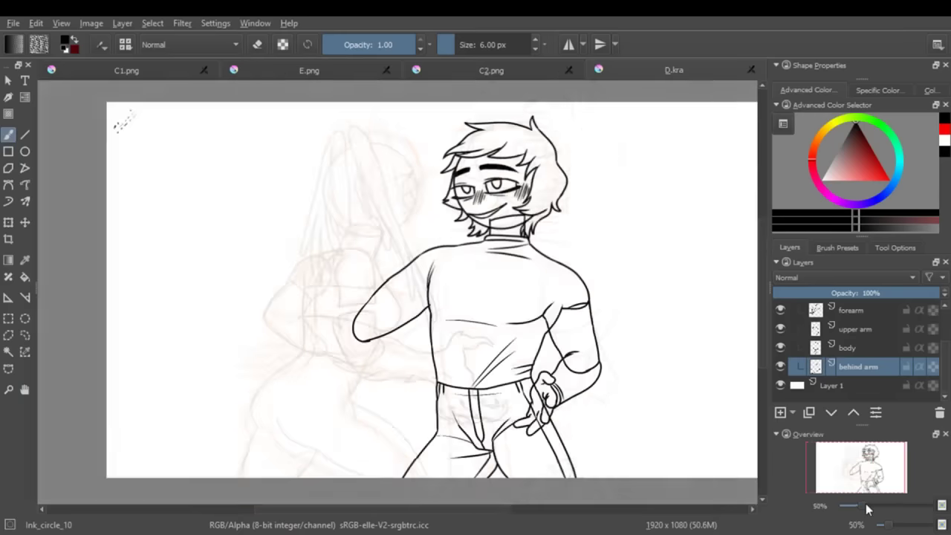
pyautogui.scroll(3, 381, 366)
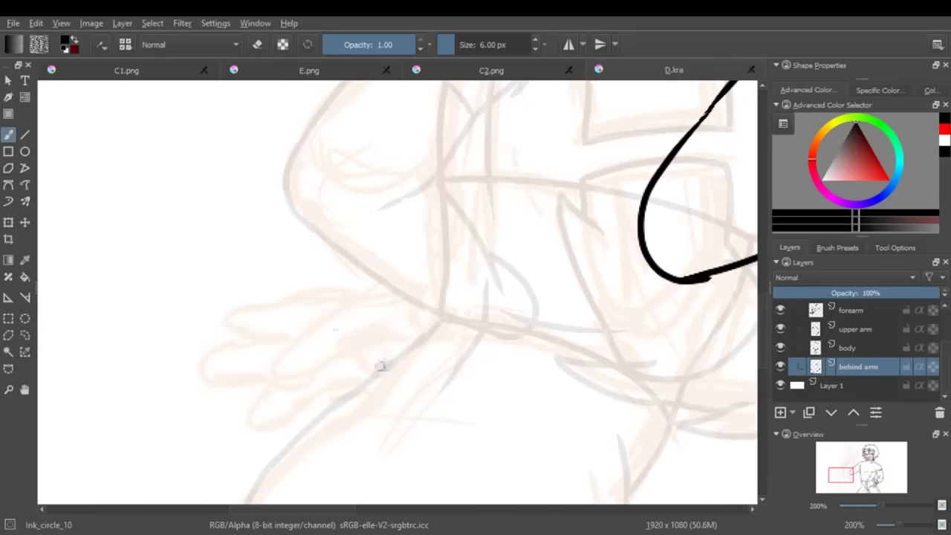
pyautogui.moveTo(272, 361)
pyautogui.mouseDown()
pyautogui.moveTo(394, 278)
pyautogui.moveTo(490, 282)
pyautogui.mouseUp()
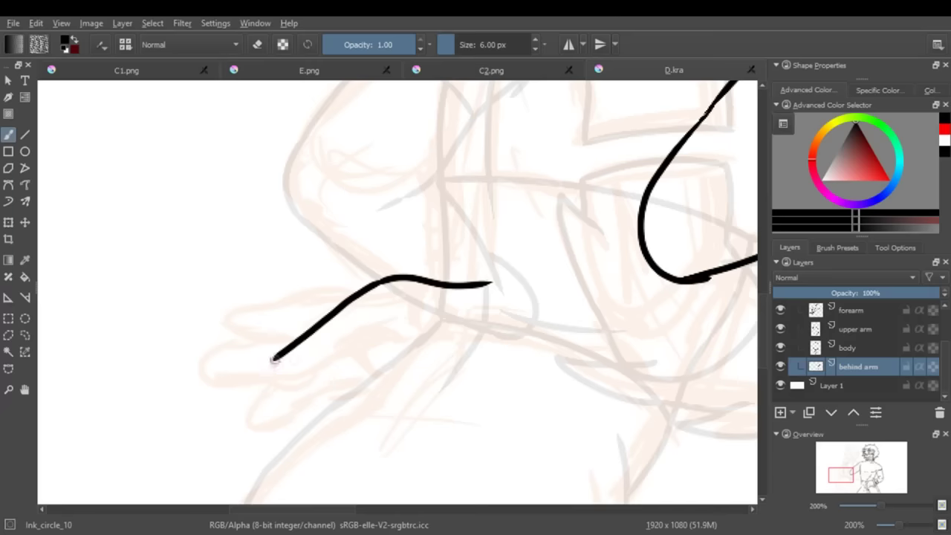
pyautogui.hotkey('ctrl', 'z')
pyautogui.hotkey('ctrl', 'z')
# Step: Ink the devil's far hand with its fingers, thumb and wrist beside the angel's waist on the behind arm layer
pyautogui.moveTo(280, 377)
pyautogui.mouseDown()
pyautogui.moveTo(383, 280)
pyautogui.moveTo(361, 296)
pyautogui.moveTo(435, 295)
pyautogui.mouseUp()
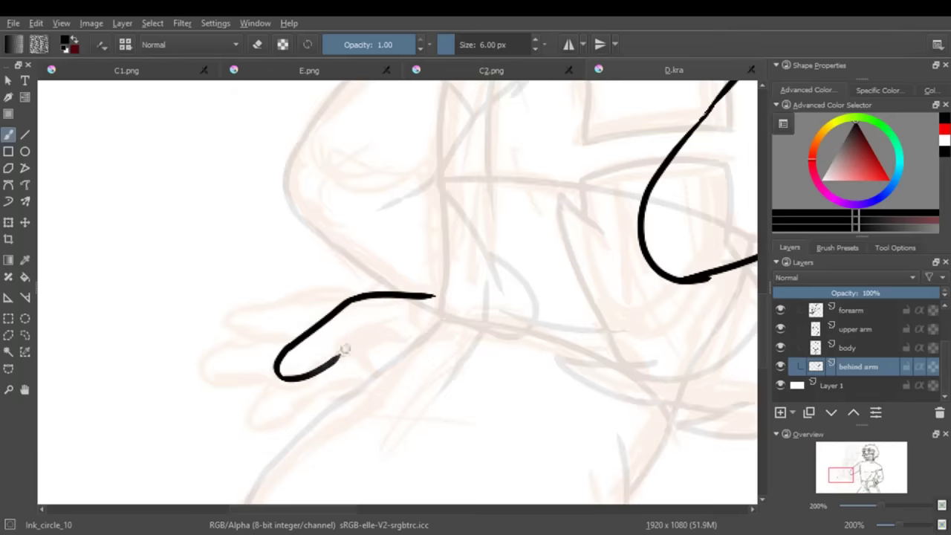
pyautogui.moveTo(382, 371)
pyautogui.mouseDown()
pyautogui.moveTo(409, 331)
pyautogui.moveTo(491, 363)
pyautogui.mouseUp()
pyautogui.hotkey('ctrl', 'z')
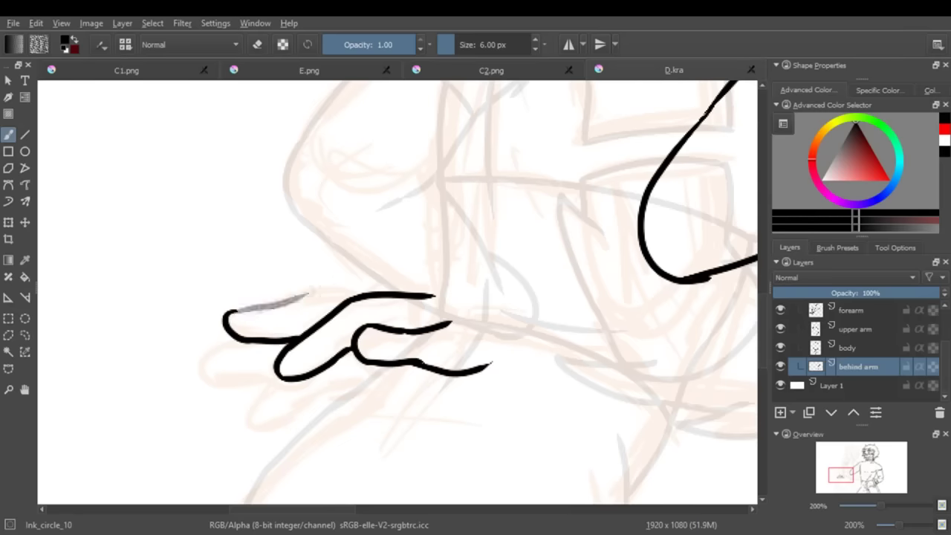
pyautogui.moveTo(240, 343); pyautogui.dragTo(276, 379)
pyautogui.moveTo(858, 505)
pyautogui.mouseDown()
pyautogui.moveTo(882, 509)
pyautogui.moveTo(868, 510)
pyautogui.mouseUp()
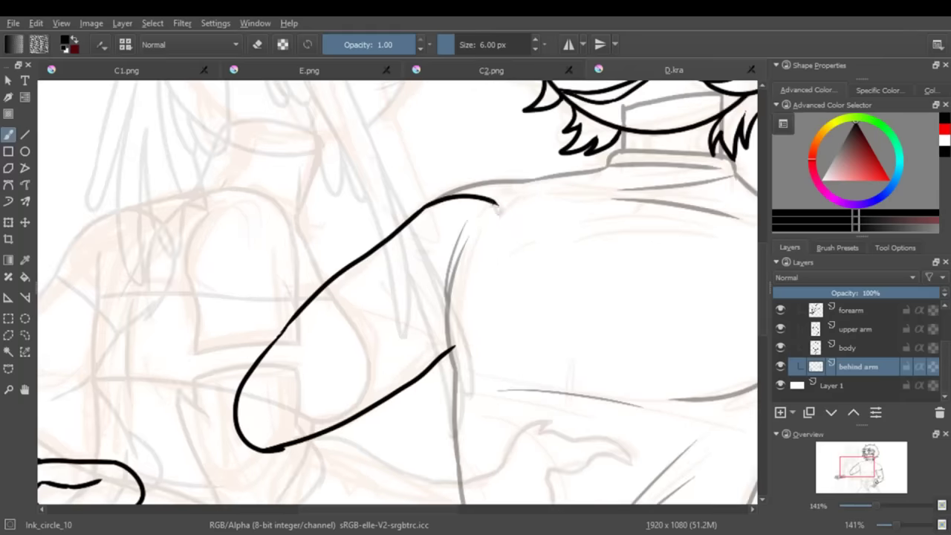
pyautogui.moveTo(467, 194); pyautogui.dragTo(455, 349)
pyautogui.hotkey('ctrl', 'z')
pyautogui.moveTo(442, 197); pyautogui.dragTo(558, 190)
pyautogui.hotkey('ctrl', 'z')
pyautogui.hotkey('ctrl', 'z')
# Step: Close the devil's far arm with a rounded shoulder over the torso and erase the overlapping shoulder line on the body layer
pyautogui.moveTo(404, 221); pyautogui.dragTo(578, 192)
pyautogui.moveTo(454, 348); pyautogui.dragTo(517, 303)
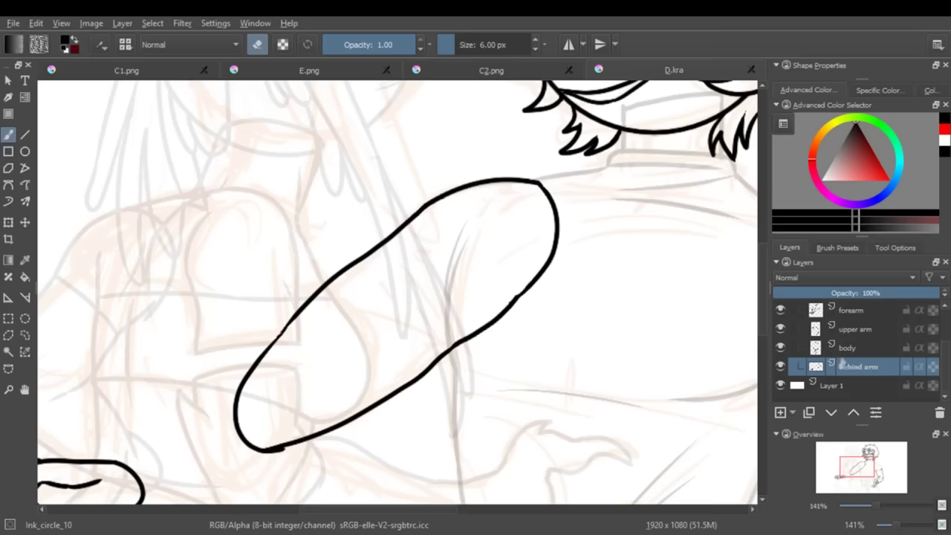
pyautogui.click(847, 348)
pyautogui.click(854, 366)
pyautogui.click(847, 348)
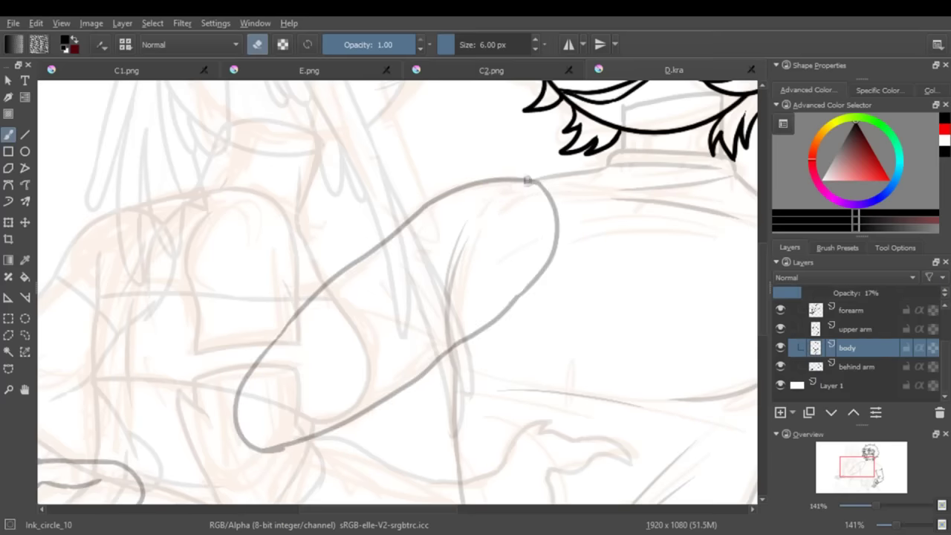
# Step: Restore the devil's body and behind arm layers and the angel's line art to full opacity
pyautogui.click(933, 292)
pyautogui.click(855, 366)
pyautogui.click(932, 293)
pyautogui.moveTo(875, 505); pyautogui.dragTo(863, 505)
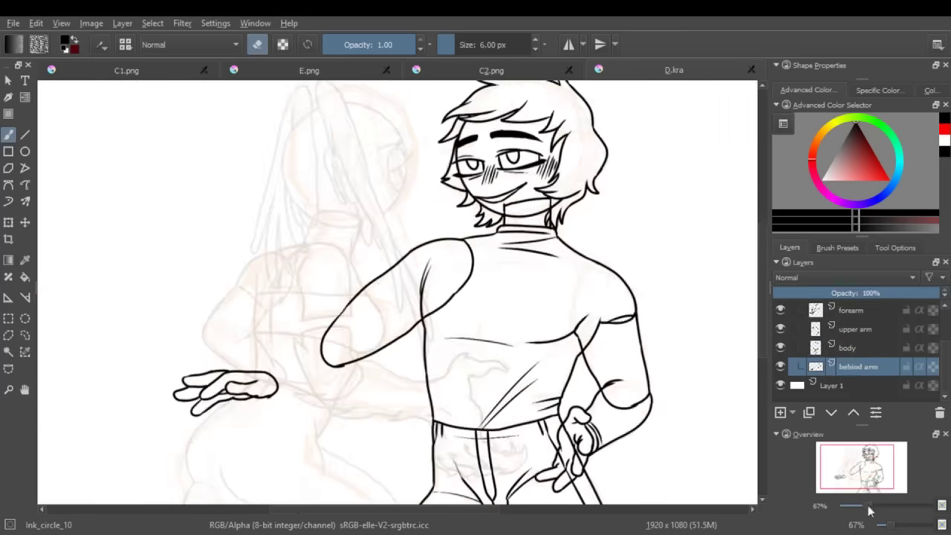
pyautogui.scroll(2, 947, 340)
pyautogui.click(812, 328)
pyautogui.click(847, 311)
pyautogui.click(932, 292)
pyautogui.press('-')
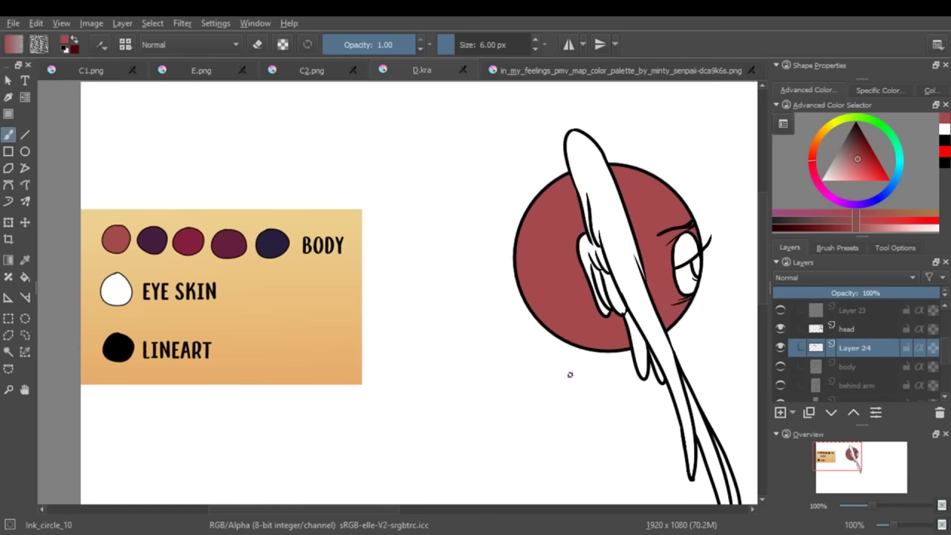
# Step: On Layer 24, fill the angel's eyelid with the crimson body swatch and the eye with the white Eye Skin swatch
pyautogui.keyDown('ctrl'); pyautogui.click(194, 251); pyautogui.keyUp('ctrl')
pyautogui.press('f')
pyautogui.click(684, 249)
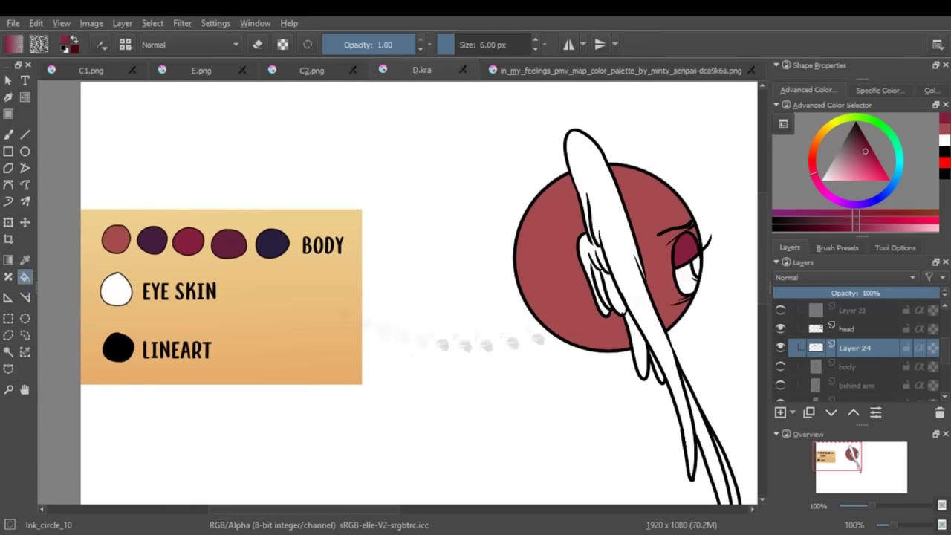
pyautogui.keyDown('ctrl'); pyautogui.click(272, 255); pyautogui.keyUp('ctrl')
pyautogui.click(690, 267)
# Step: Fill the angel's iris with the black Lineart swatch
pyautogui.scroll(-3, 854, 349)
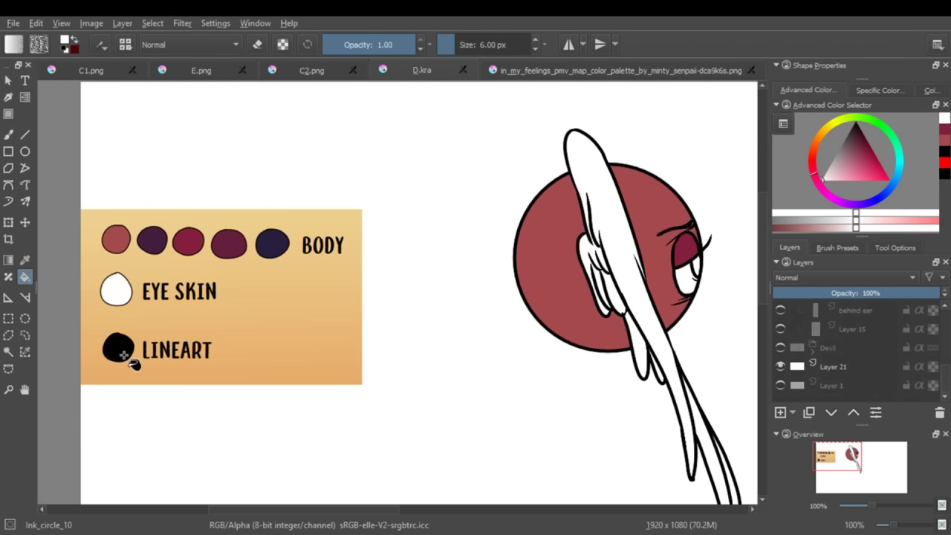
pyautogui.keyDown('ctrl'); pyautogui.click(116, 346); pyautogui.keyUp('ctrl')
pyautogui.scroll(-2, 223, 290)
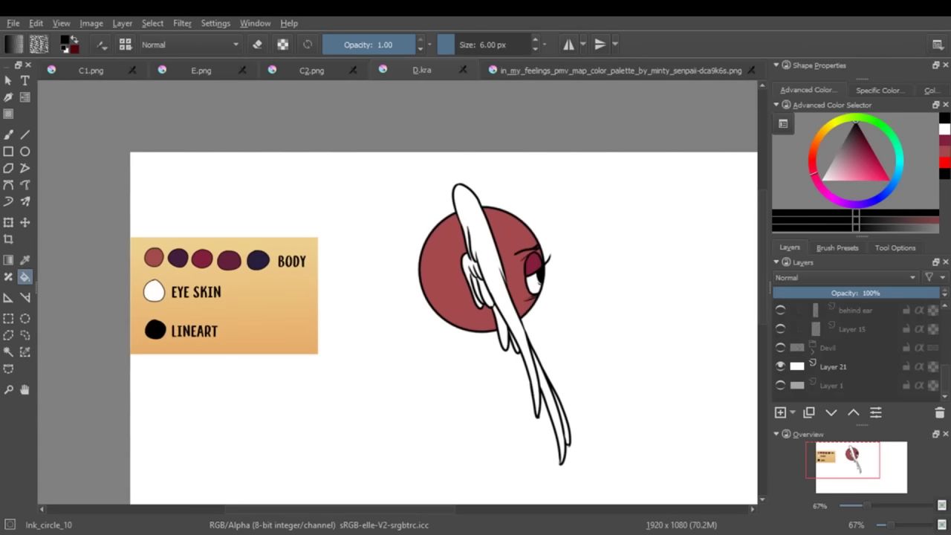
pyautogui.scroll(-2, 760, 278)
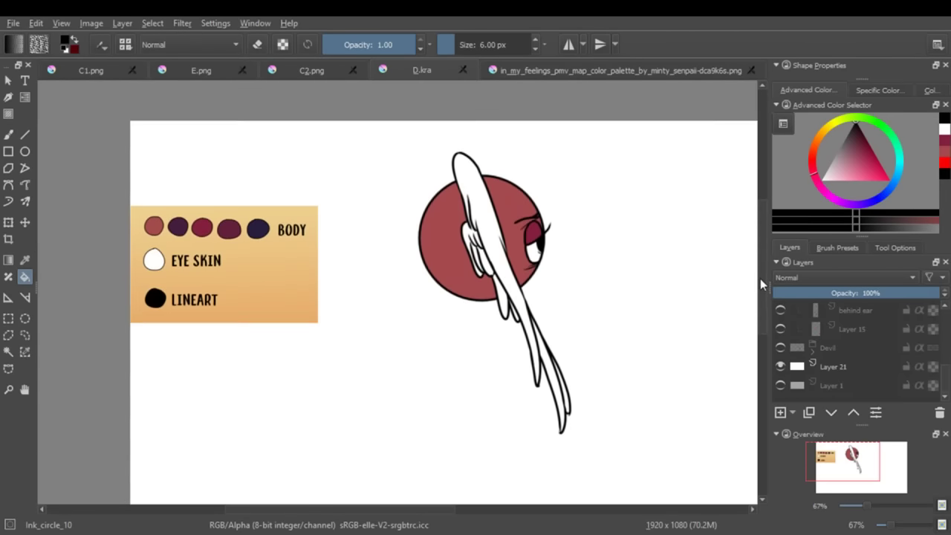
# Step: On a new layer beneath the isolated body line art, close the shoulder outline's gap with a brick-red brush stroke
pyautogui.click(780, 366)
pyautogui.scroll(2, 855, 350)
pyautogui.click(780, 329)
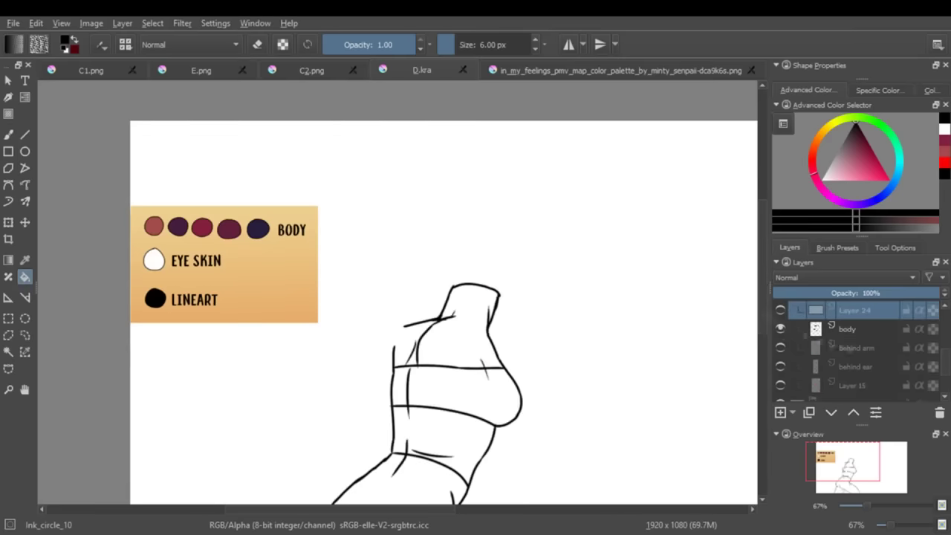
pyautogui.press('Insert')
pyautogui.press('b')
pyautogui.click(857, 159)
pyautogui.scroll(3, 413, 236)
pyautogui.moveTo(392, 279); pyautogui.dragTo(418, 230)
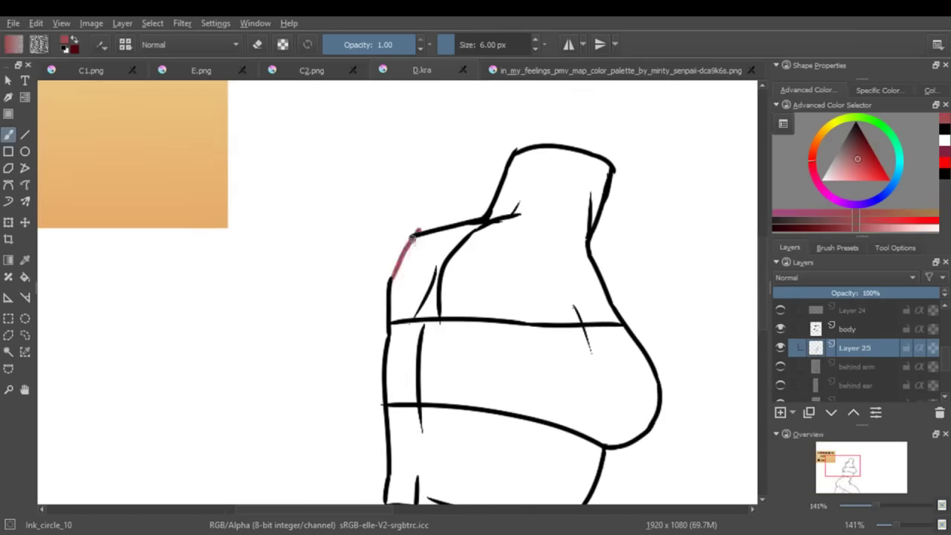
# Step: Fill the angel's neck, back, shoulder and bare waist with brick red on Layer 25
pyautogui.press('f')
pyautogui.click(550, 193)
pyautogui.click(409, 289)
pyautogui.click(491, 454)
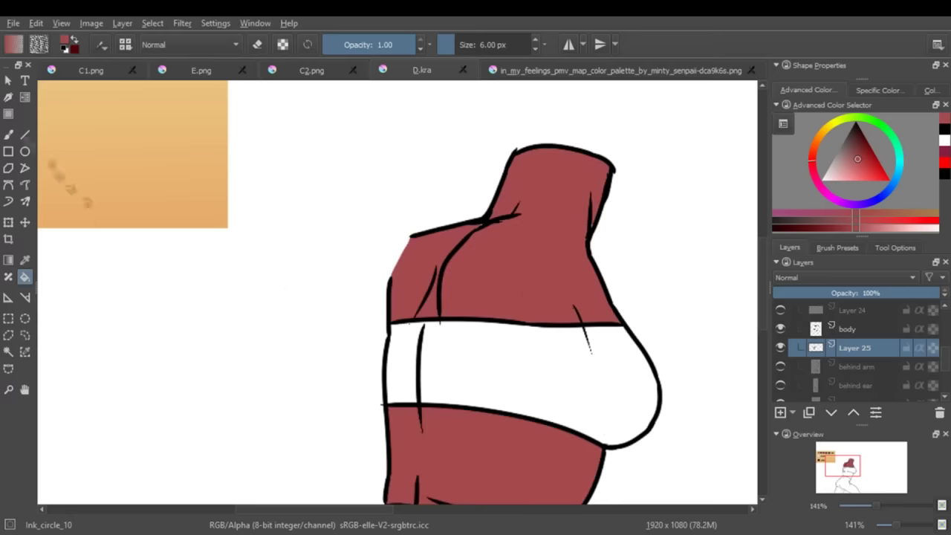
# Step: Fill the angel's chest band with the dark purple swatch and the trousers with the navy swatch
pyautogui.scroll(-3, 399, 230)
pyautogui.press('p')
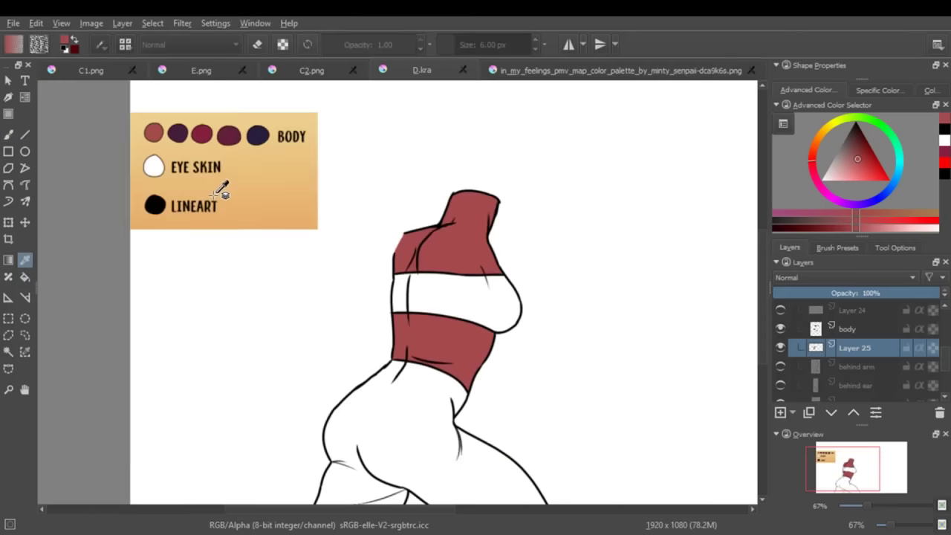
pyautogui.click(178, 134)
pyautogui.press('f')
pyautogui.click(456, 297)
pyautogui.keyDown('ctrl'); pyautogui.click(257, 134); pyautogui.keyUp('ctrl')
pyautogui.click(393, 446)
pyautogui.press('b')
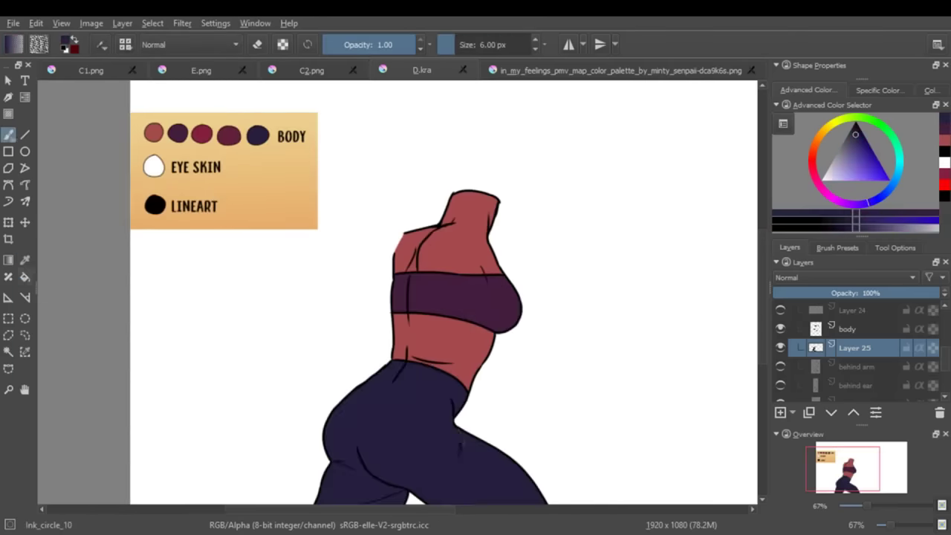
# Step: On a new layer beneath the isolated behind arm line art, fill the far shoulder brick red and the long glove navy
pyautogui.scroll(-2, 443, 292)
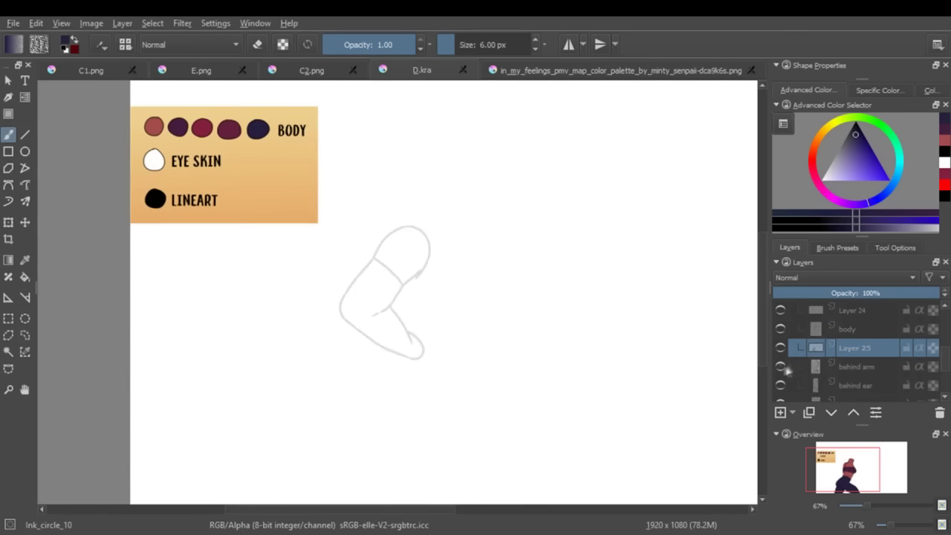
pyautogui.click(780, 366)
pyautogui.press('Insert')
pyautogui.keyDown('ctrl'); pyautogui.click(154, 126); pyautogui.keyUp('ctrl')
pyautogui.press('f')
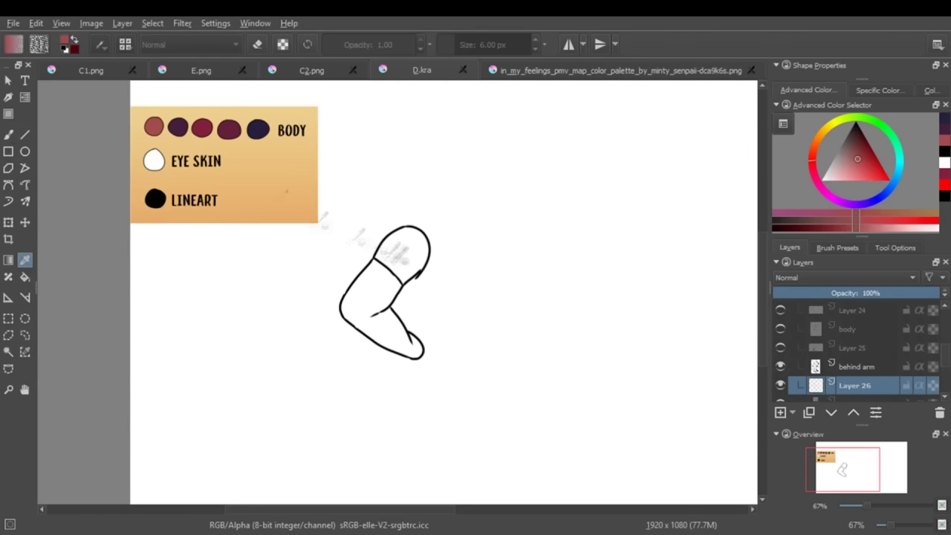
pyautogui.click(401, 253)
pyautogui.keyDown('ctrl'); pyautogui.click(257, 130); pyautogui.keyUp('ctrl')
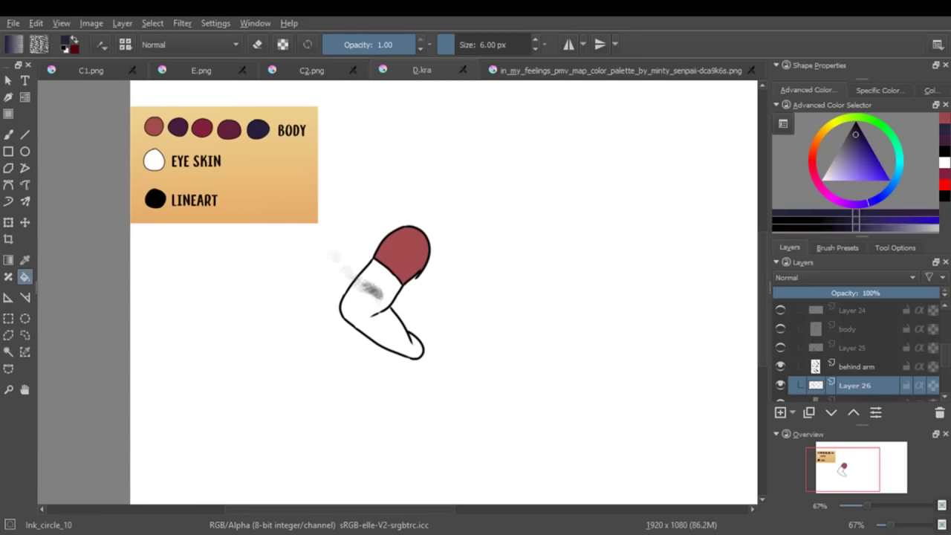
pyautogui.click(368, 305)
# Step: Show the body with Layer 25 again and recolour the chest band crimson and the trousers dark purple
pyautogui.click(780, 329)
pyautogui.click(780, 347)
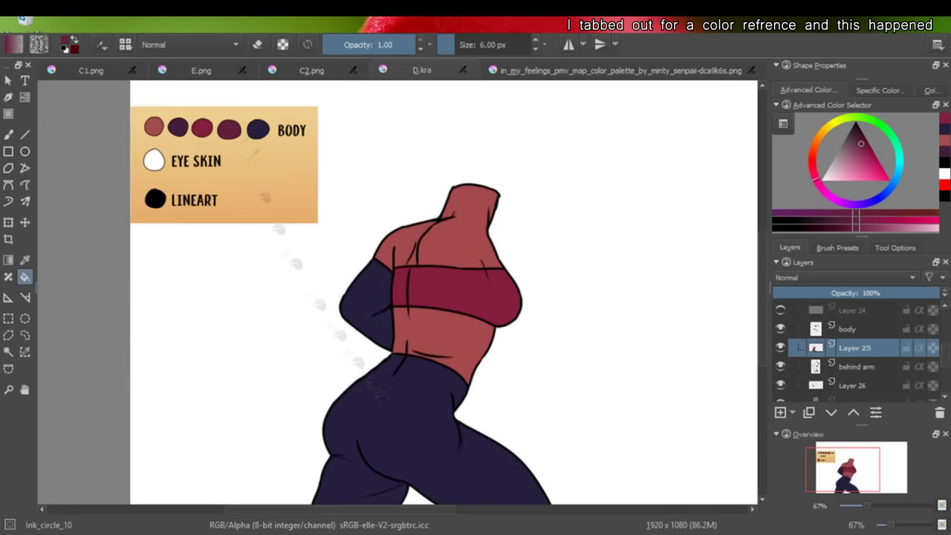
pyautogui.click(382, 403)
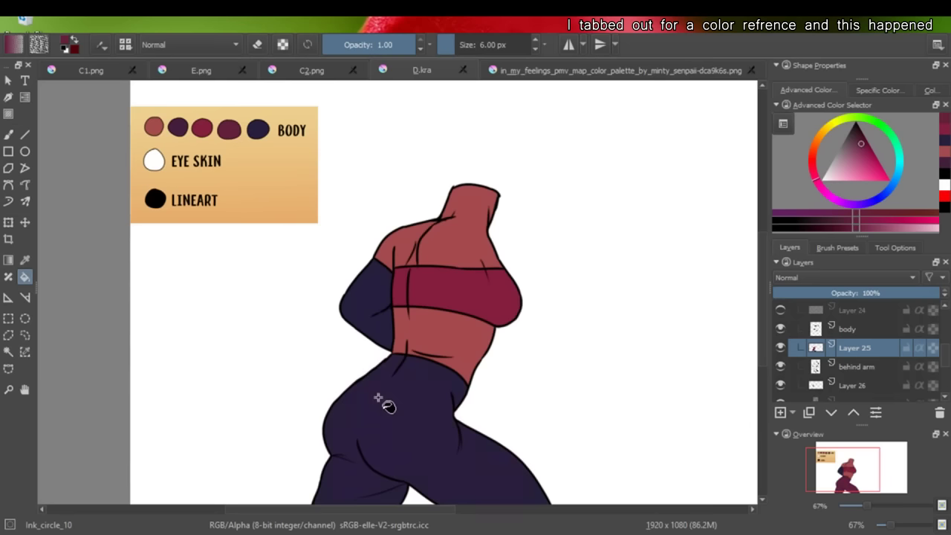
pyautogui.keyDown('ctrl'); pyautogui.click(178, 127); pyautogui.keyUp('ctrl')
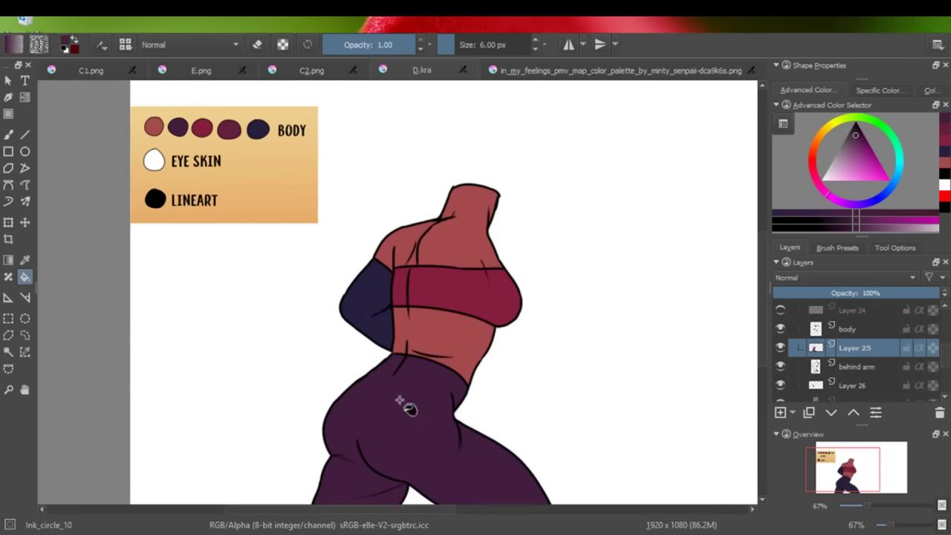
# Step: Preview the coloured head together with the body, and isolate the upper arm layer with Layer 23
pyautogui.click(780, 366)
pyautogui.click(780, 366)
pyautogui.scroll(2, 783, 342)
pyautogui.click(780, 328)
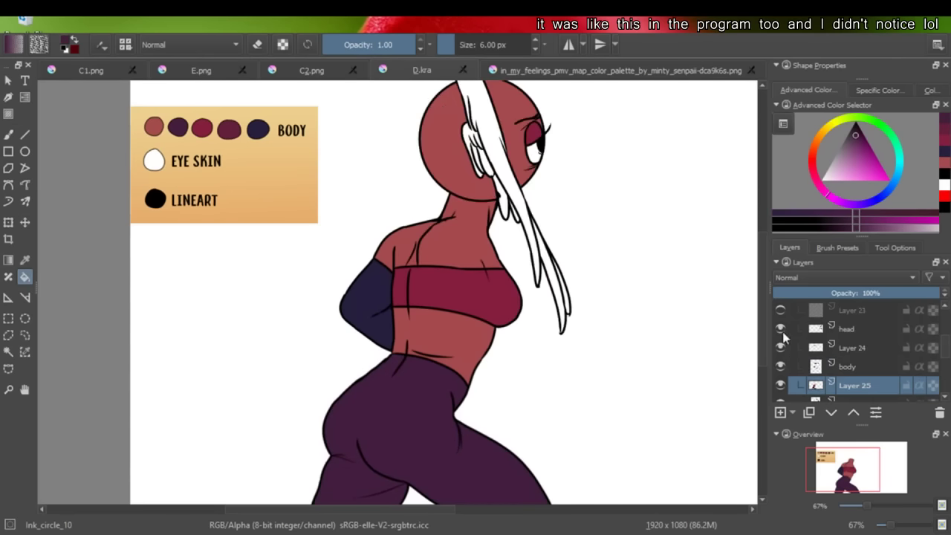
pyautogui.moveTo(780, 328); pyautogui.dragTo(780, 390)
pyautogui.click(780, 384)
pyautogui.scroll(2, 942, 329)
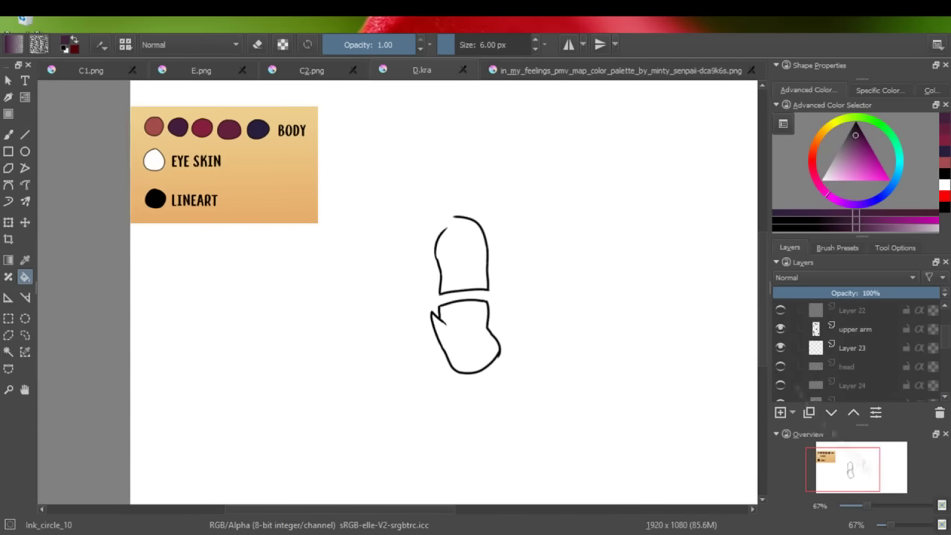
# Step: Fill the angel's upper arm with the brick red swatch on Layer 23
pyautogui.press('1')
pyautogui.scroll(3, 397, 292)
pyautogui.click(854, 347)
pyautogui.click(499, 342)
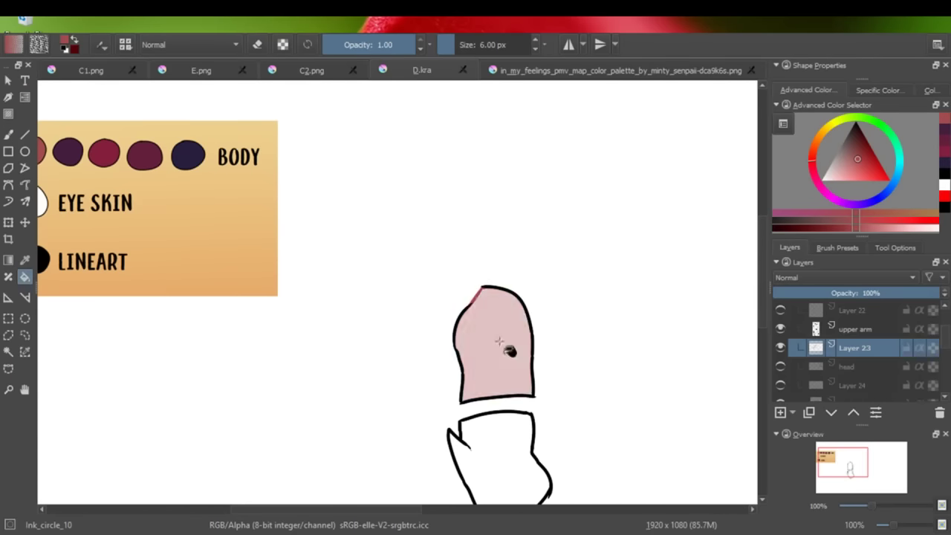
# Step: Show the angel's hidden forearm, head, body, behind arm and behind ear layers together with the coloured upper arm
pyautogui.scroll(2, 781, 338)
pyautogui.click(780, 332)
pyautogui.click(781, 333)
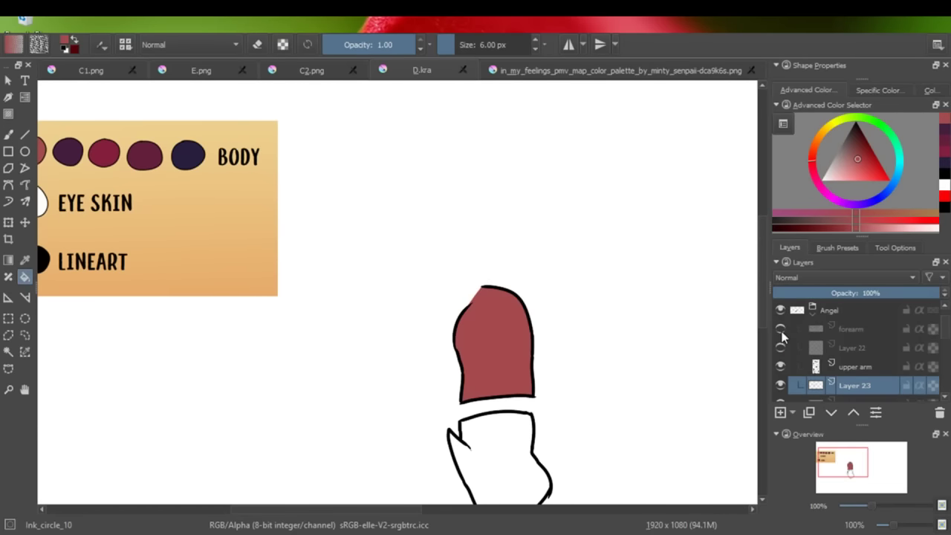
pyautogui.press('-')
pyautogui.click(780, 329)
pyautogui.scroll(-2, 784, 357)
pyautogui.click(780, 385)
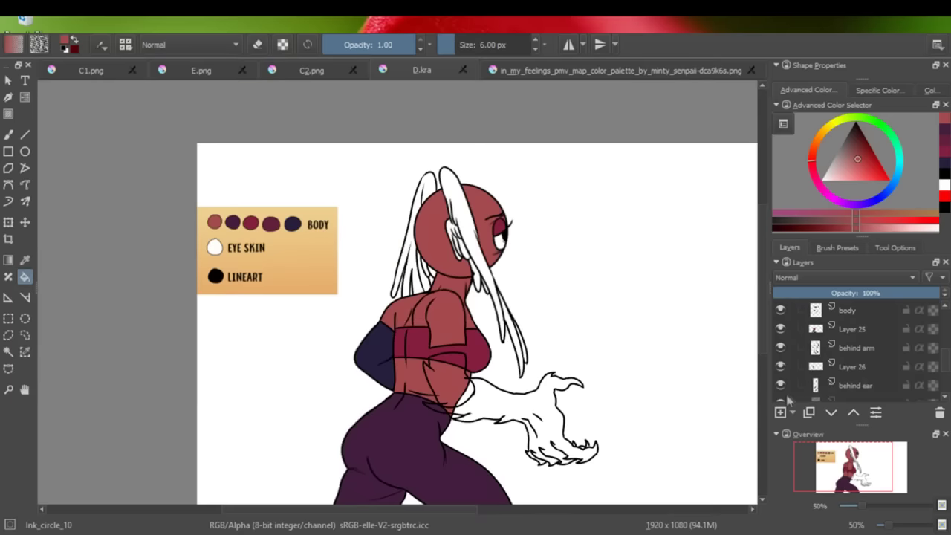
# Step: Try to fill the angel's far ear with the dark purple swatch directly on the behind ear layer
pyautogui.click(884, 385)
pyautogui.click(871, 507)
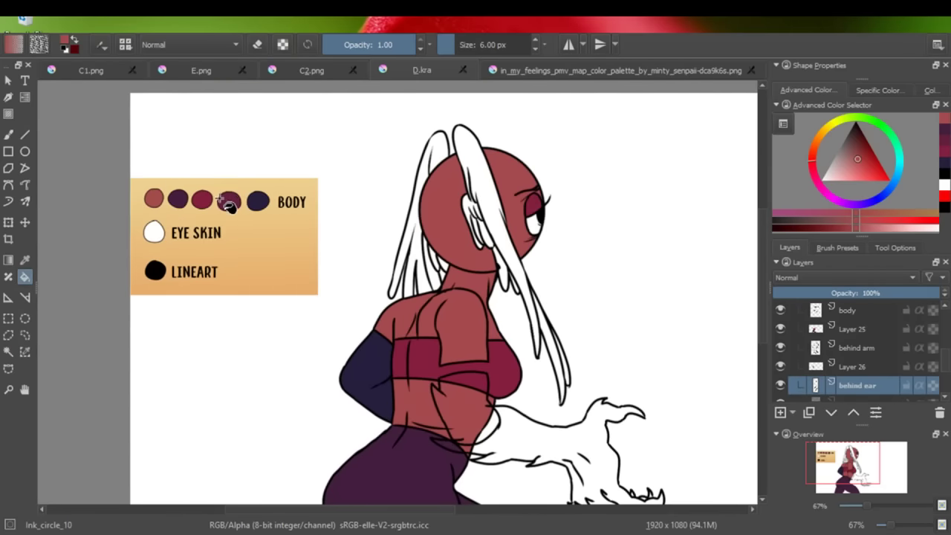
pyautogui.keyDown('ctrl'); pyautogui.click(178, 199); pyautogui.keyUp('ctrl')
pyautogui.click(455, 252)
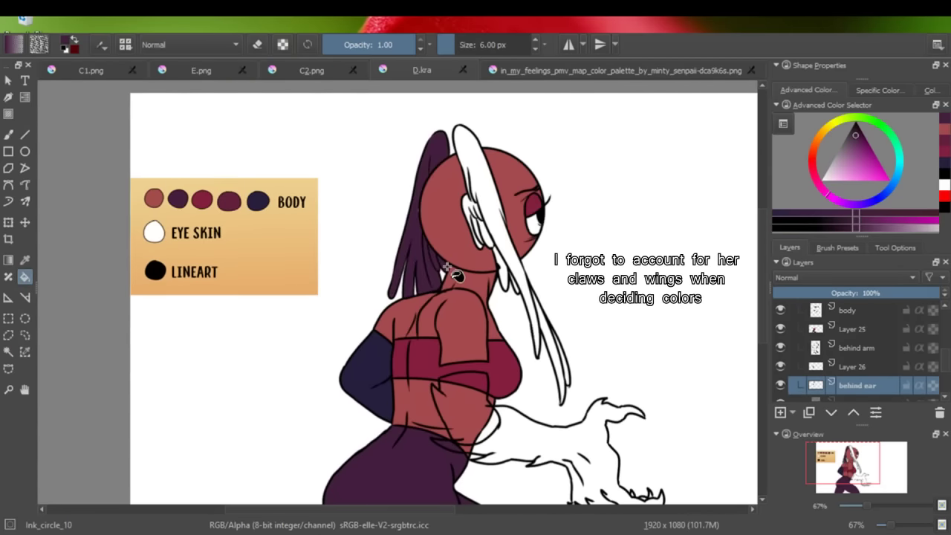
pyautogui.hotkey('ctrl', 'z')
# Step: Add a new layer directly beneath the angel's behind ear line art
pyautogui.press('Insert')
pyautogui.hotkey('ctrl', 'pagedown')
pyautogui.press('-')
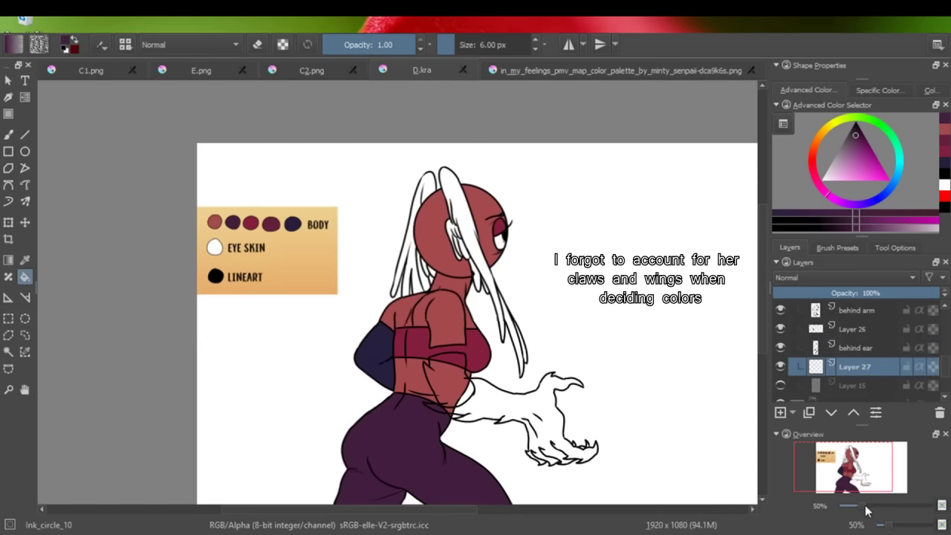
# Step: Try the dark purple and crimson swatches as fills for the angel's clawed forearm
pyautogui.click(478, 406)
pyautogui.hotkey('ctrl', 'z')
pyautogui.keyDown('ctrl'); pyautogui.click(251, 223); pyautogui.keyUp('ctrl')
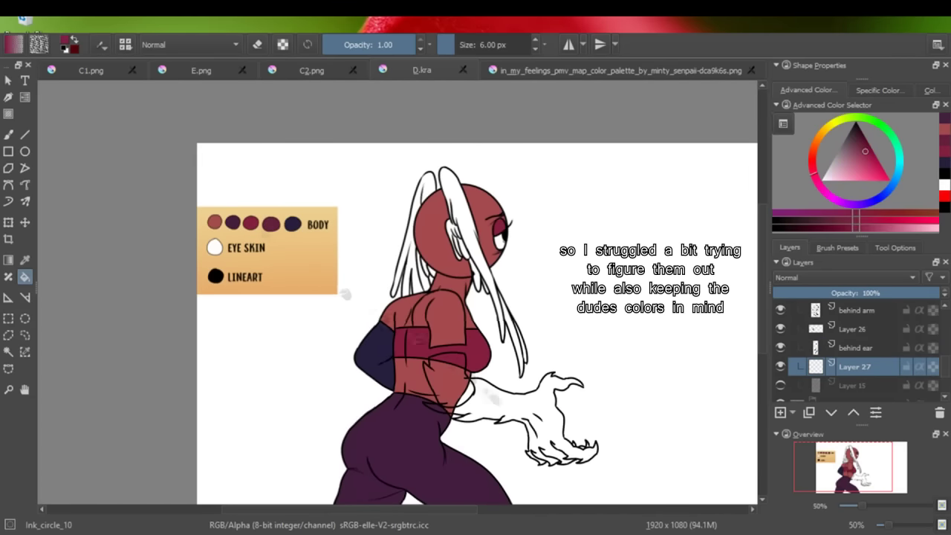
pyautogui.click(464, 412)
pyautogui.hotkey('ctrl', 'z')
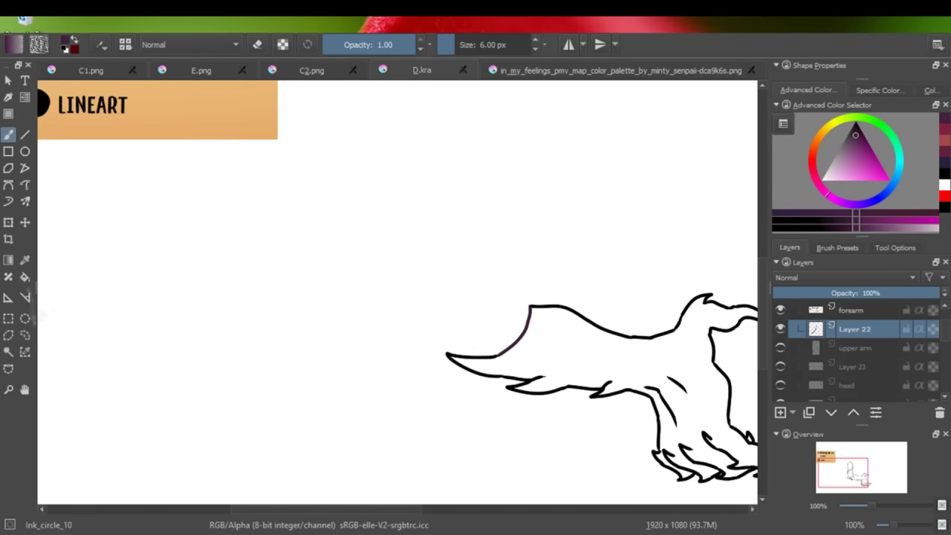
# Step: Fill the angel's clawed forearm with dark purple on Layer 22
pyautogui.press('f')
pyautogui.click(683, 477)
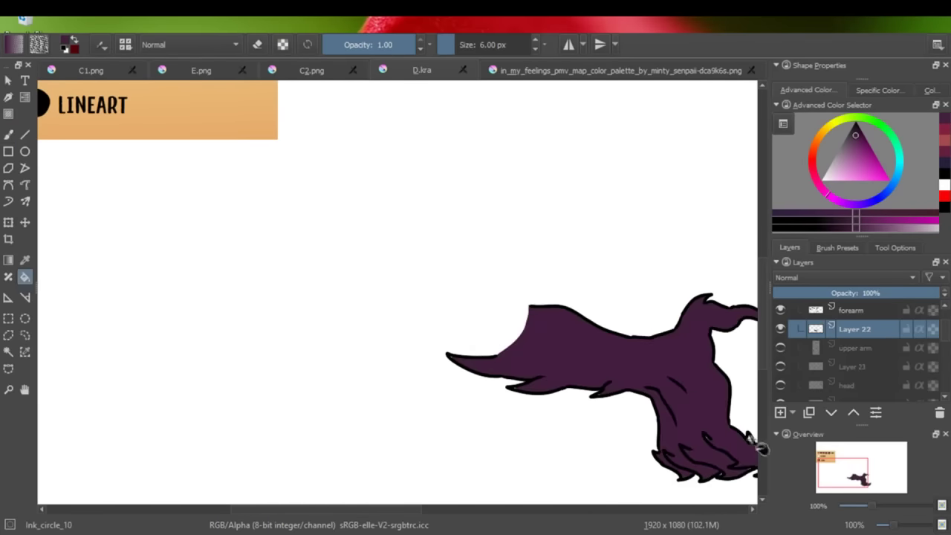
pyautogui.moveTo(760, 446); pyautogui.dragTo(501, 454)
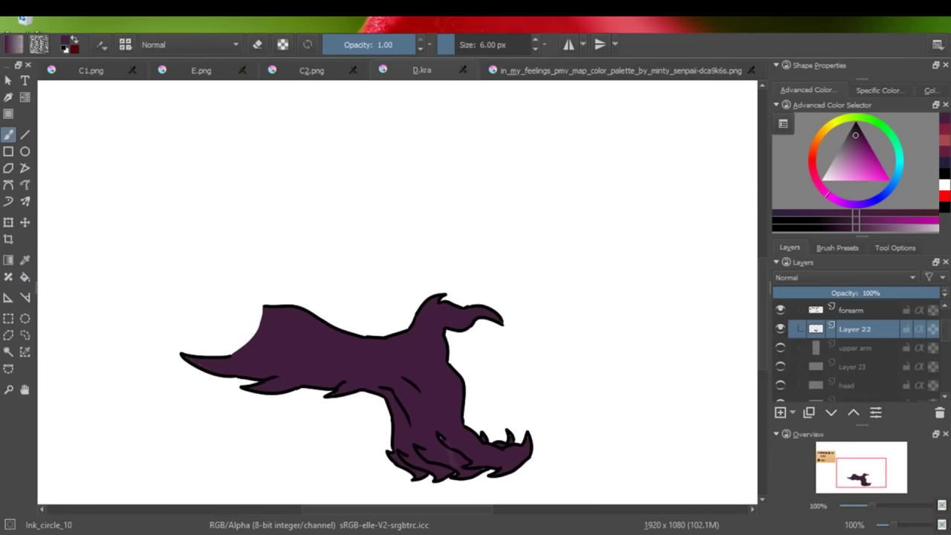
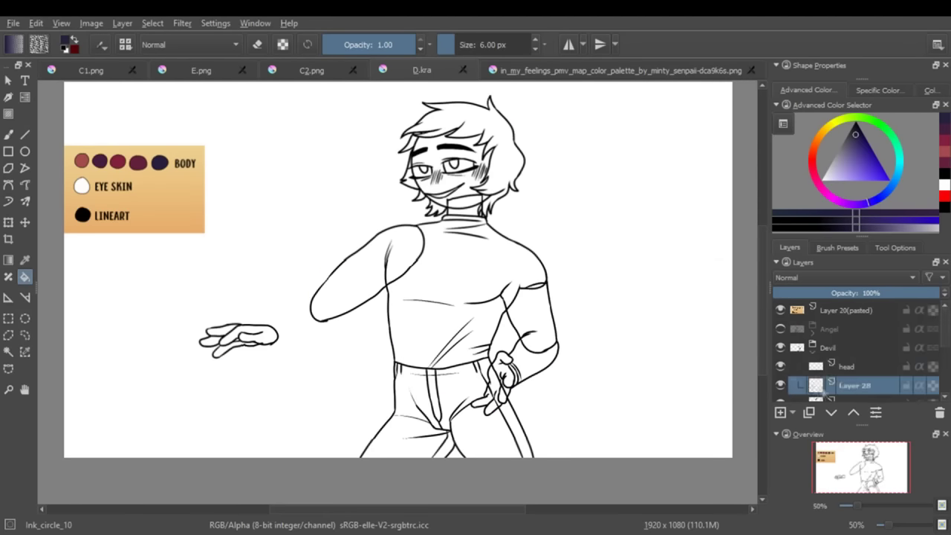
# Step: Show only the devil's body and behind arm line art and select Layer 31
pyautogui.click(780, 348)
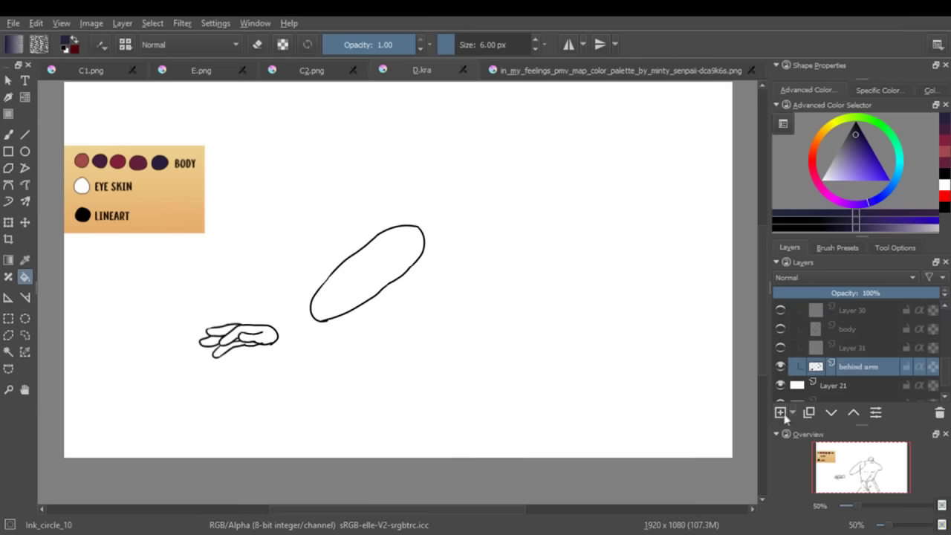
pyautogui.click(780, 366)
pyautogui.scroll(2, 784, 368)
pyautogui.click(780, 366)
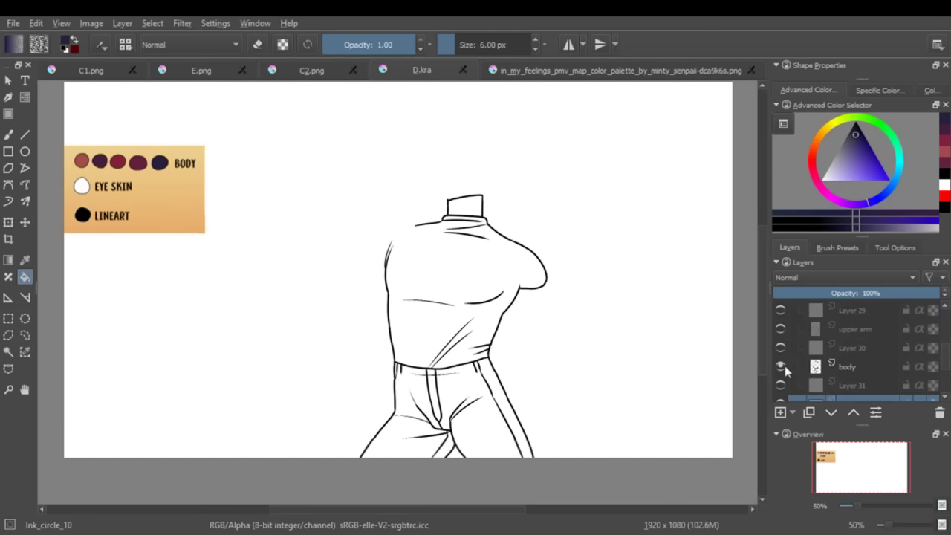
pyautogui.scroll(-2, 852, 384)
pyautogui.click(780, 366)
pyautogui.click(855, 348)
pyautogui.scroll(5, 483, 223)
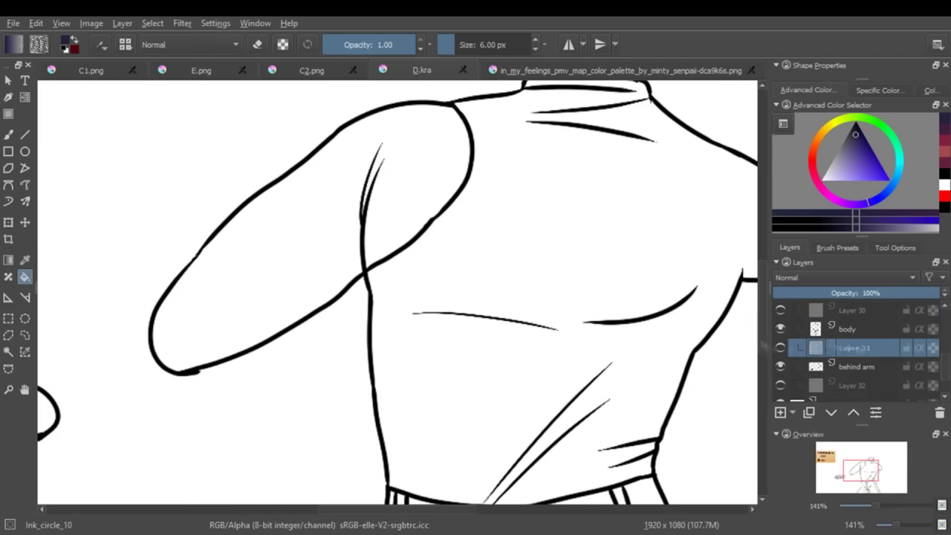
# Step: Move the pasted colour palette to the empty area on the other side of the devil's body
pyautogui.scroll(-4, 397, 290)
pyautogui.hotkey('ctrl', 'v')
pyautogui.hotkey('ctrl', 't')
pyautogui.moveTo(223, 267); pyautogui.dragTo(566, 272)
pyautogui.moveTo(847, 506); pyautogui.dragTo(861, 507)
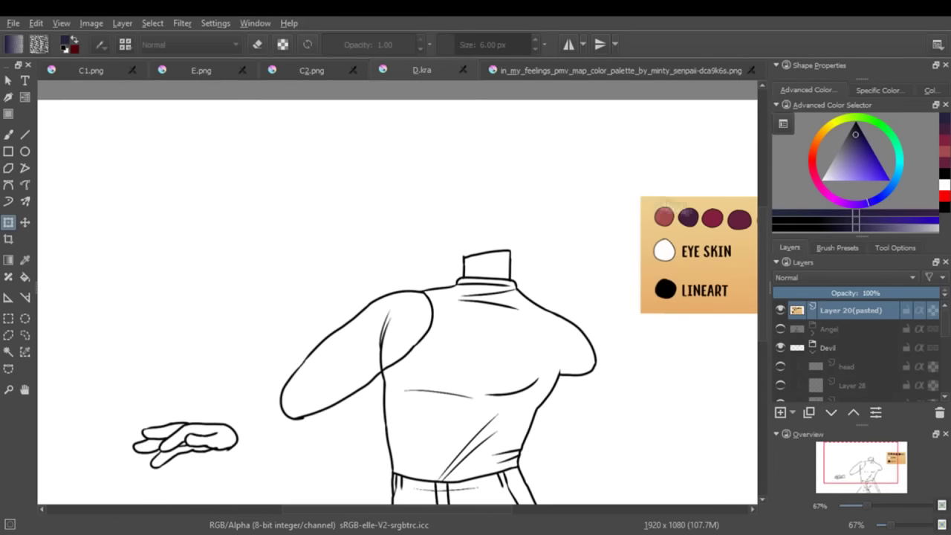
# Step: Fill the devil's shirt with the dark purple swatch on Layer 31
pyautogui.press('b')
pyautogui.scroll(-3, 567, 206)
pyautogui.press('f')
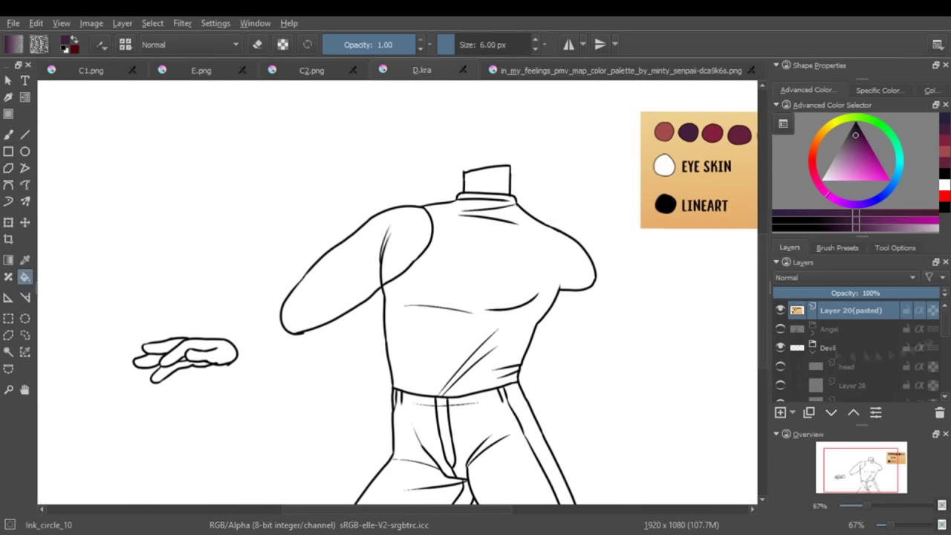
pyautogui.press('pagedown')
pyautogui.press('+')
pyautogui.press('+')
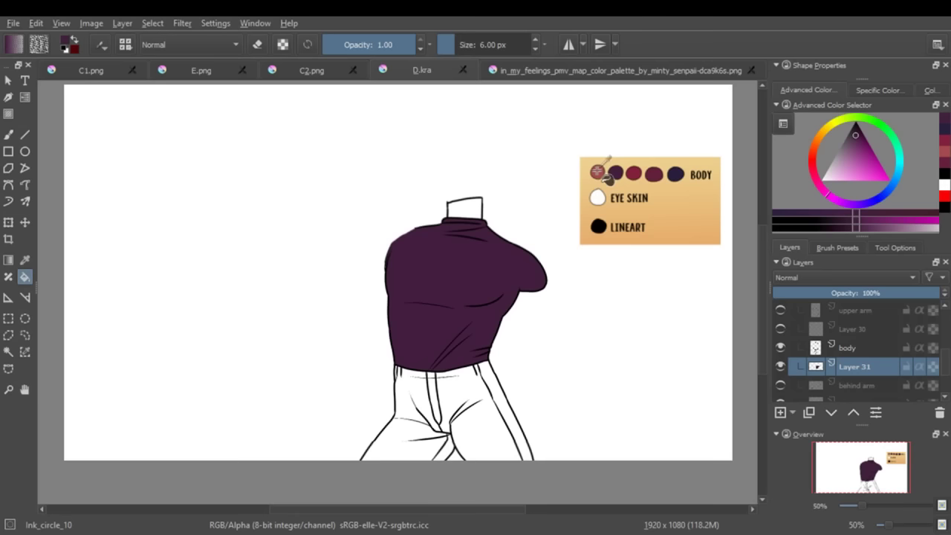
# Step: Fill the devil's neck with the brick red swatch and the trousers with the plum swatch
pyautogui.keyDown('ctrl'); pyautogui.click(598, 172); pyautogui.keyUp('ctrl')
pyautogui.press('BackSpace')
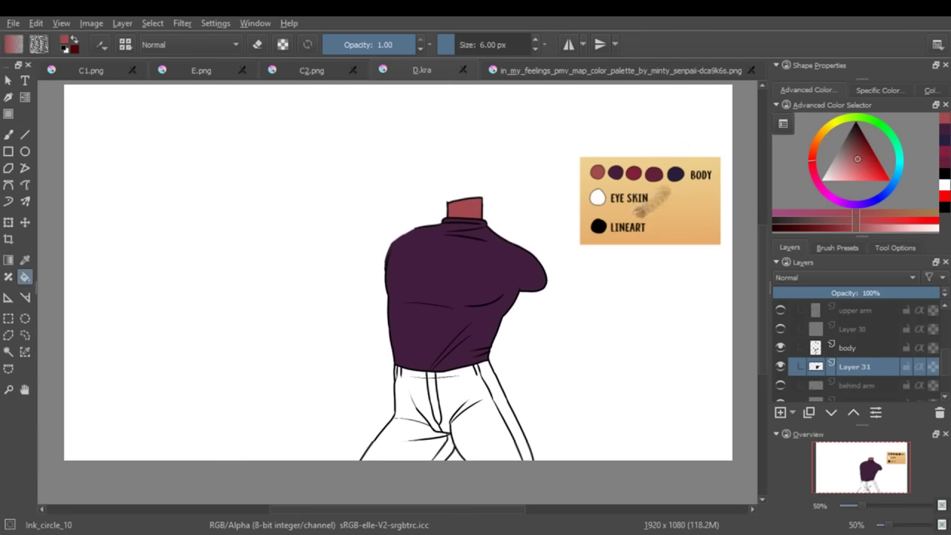
pyautogui.keyDown('ctrl'); pyautogui.click(653, 173); pyautogui.keyUp('ctrl')
pyautogui.press('BackSpace')
pyautogui.scroll(4, 540, 377)
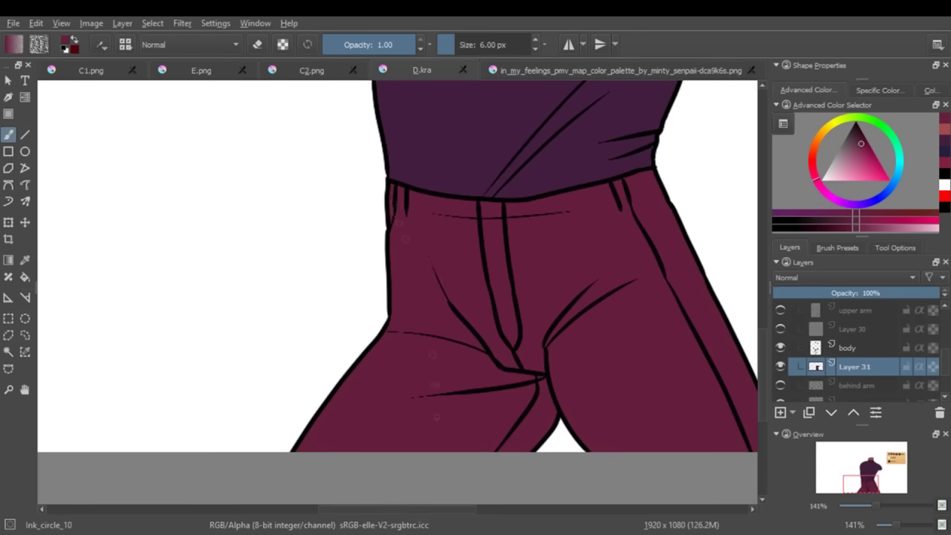
pyautogui.scroll(-4, 397, 290)
# Step: Show only the devil's behind arm with Layer 32 and fill the hand brick red and the sleeve dark purple
pyautogui.scroll(-1, 943, 379)
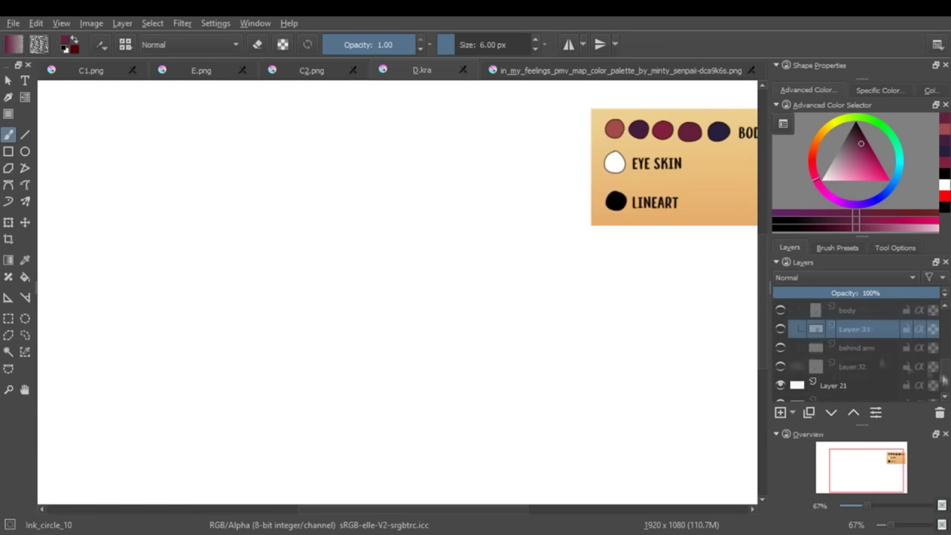
pyautogui.click(779, 347)
pyautogui.click(779, 367)
pyautogui.press('f')
pyautogui.click(855, 366)
pyautogui.click(134, 353)
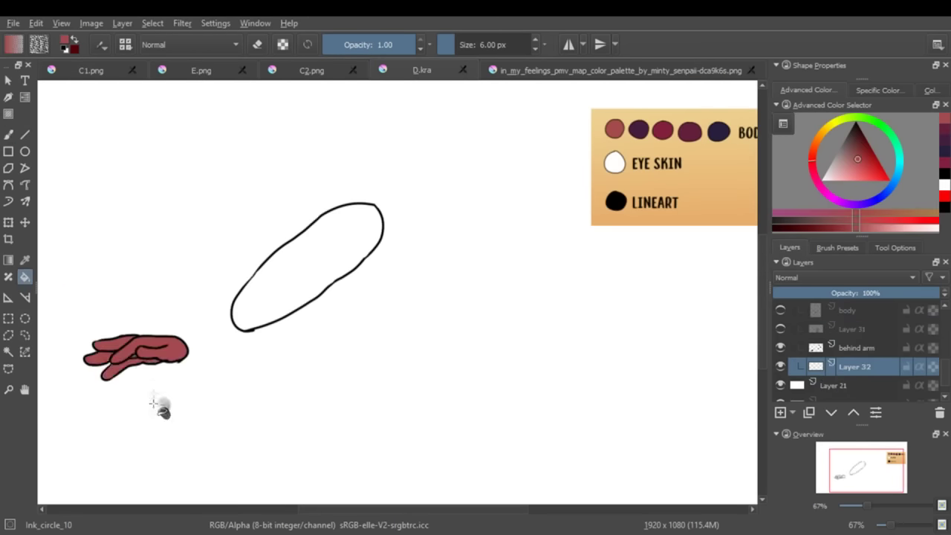
pyautogui.keyDown('ctrl'); pyautogui.click(640, 130); pyautogui.keyUp('ctrl')
pyautogui.click(312, 267)
# Step: Hide the coloured behind arm and show the devil's upper arm and body line art
pyautogui.click(779, 366)
pyautogui.click(780, 347)
pyautogui.scroll(2, 854, 349)
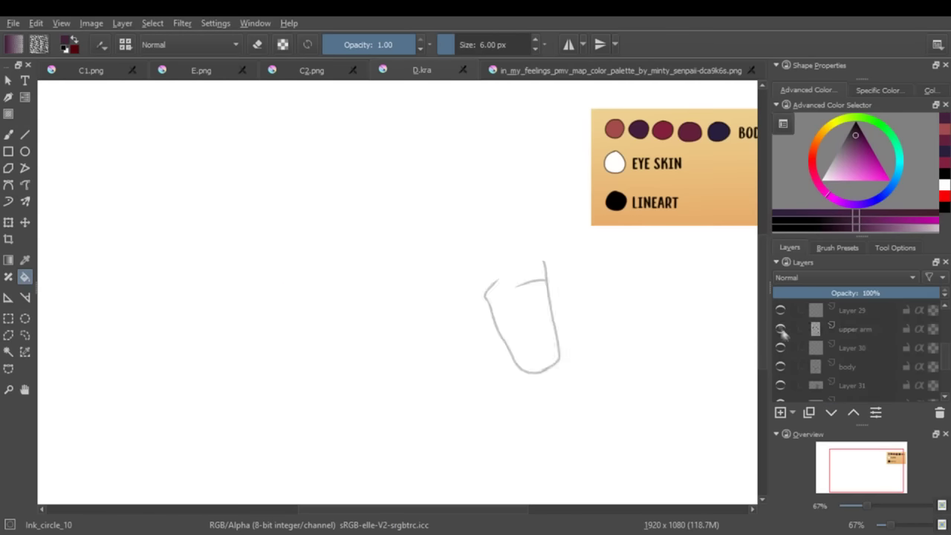
pyautogui.click(780, 366)
pyautogui.scroll(2, 639, 341)
# Step: On Layer 30, close the open outline at the devil's shoulder and fill the upper arm dark purple
pyautogui.click(854, 348)
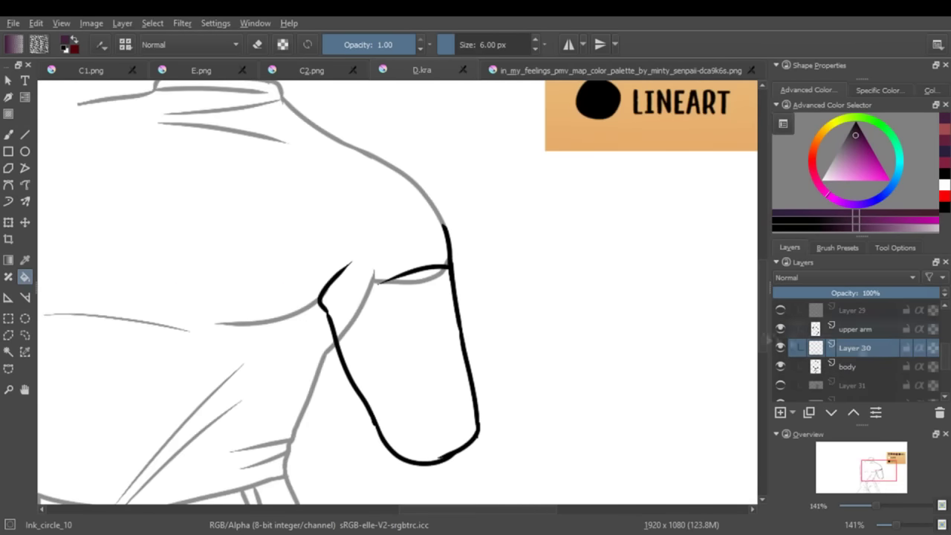
pyautogui.scroll(3, 646, 160)
pyautogui.scroll(-3, 416, 278)
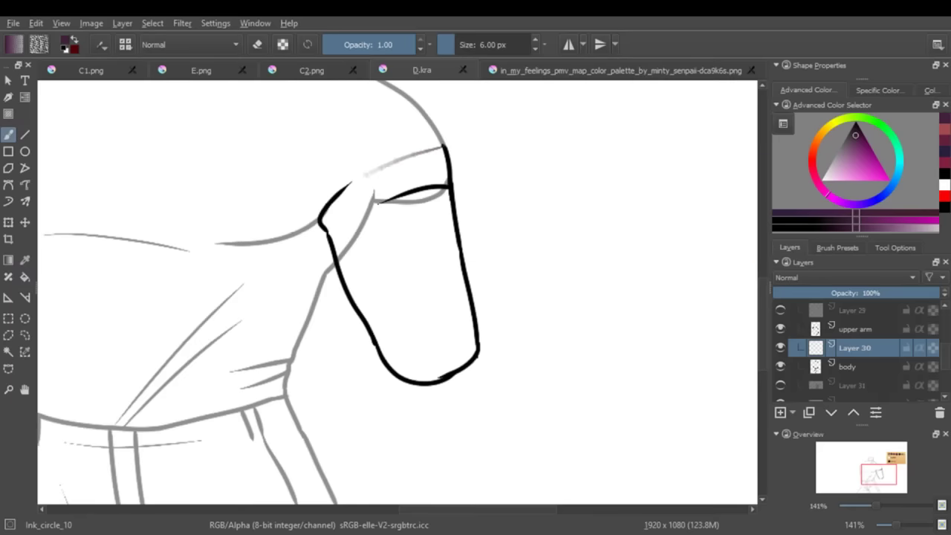
pyautogui.click(416, 278)
# Step: Isolate the devil's forearm line art with Layer 29 and fill the sleeve dark purple on that layer
pyautogui.click(780, 329)
pyautogui.click(779, 367)
pyautogui.click(779, 347)
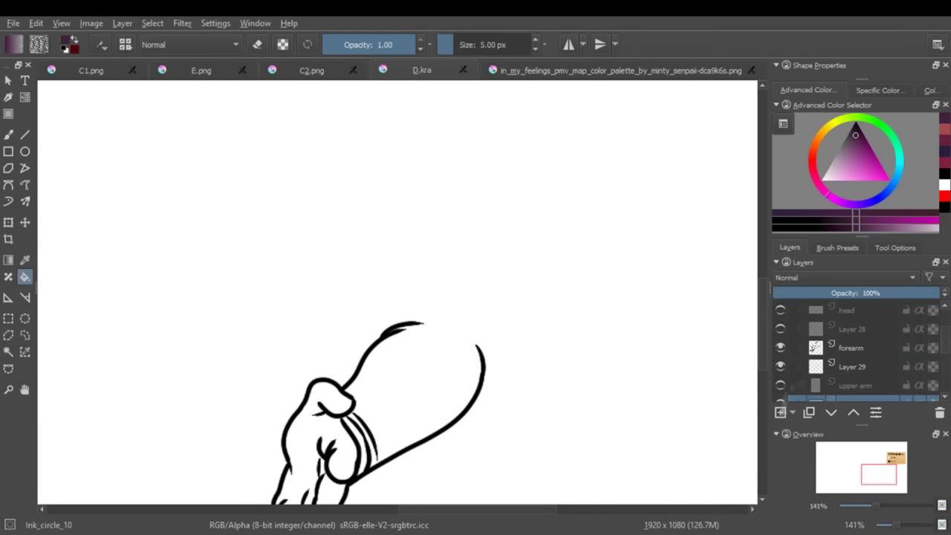
pyautogui.scroll(-3, 398, 290)
pyautogui.press('b')
pyautogui.press('f')
pyautogui.click(431, 268)
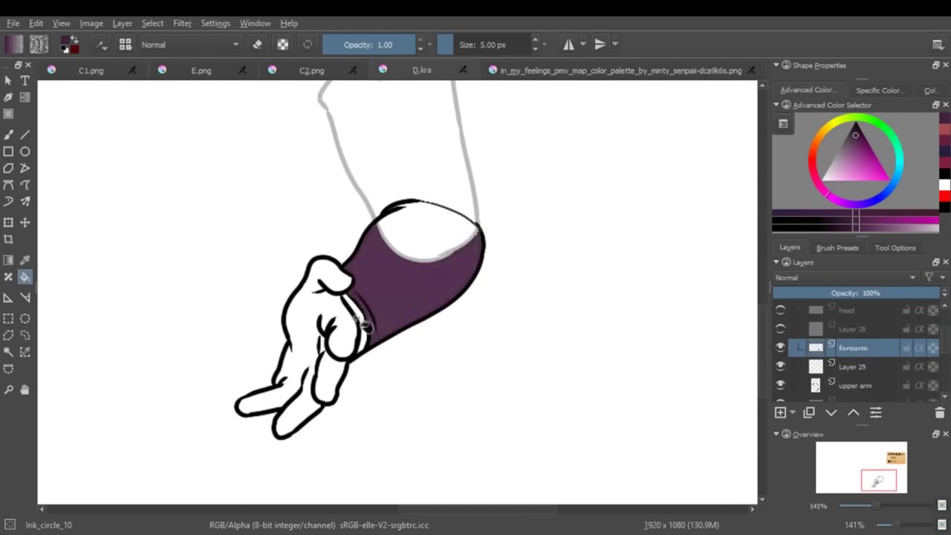
pyautogui.click(854, 366)
pyautogui.click(416, 275)
# Step: Fill the hand of the devil's forearm with the brick red swatch on Layer 29
pyautogui.moveTo(877, 506); pyautogui.dragTo(869, 509)
pyautogui.scroll(2, 416, 297)
pyautogui.keyDown('ctrl'); pyautogui.click(492, 170); pyautogui.keyUp('ctrl')
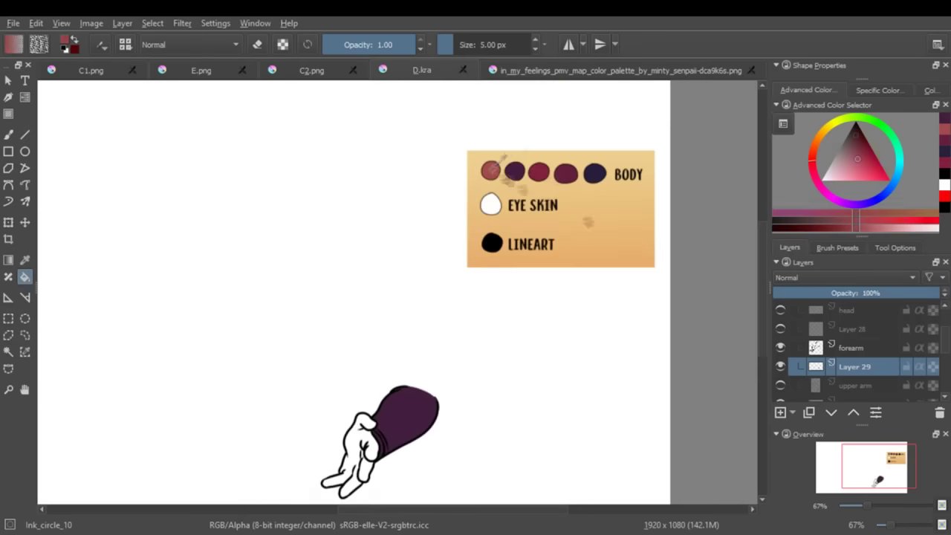
pyautogui.scroll(-2, 416, 297)
pyautogui.click(363, 336)
# Step: Hide the devil's forearm layers and show only the head line art with Layer 28
pyautogui.click(780, 366)
pyautogui.click(780, 347)
pyautogui.click(780, 328)
pyautogui.click(780, 310)
pyautogui.scroll(3, 520, 297)
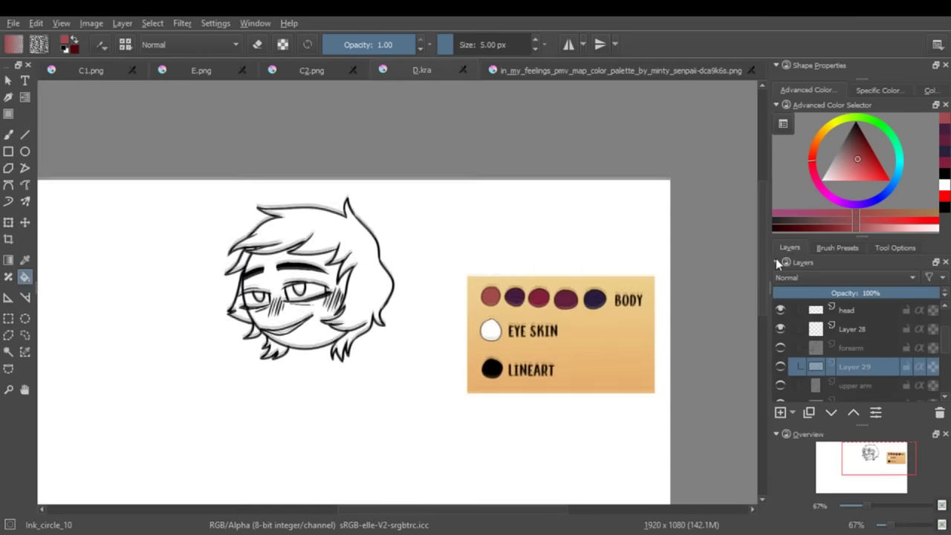
# Step: Fill the devil's hair and separate side locks with the navy swatch on Layer 28
pyautogui.scroll(2, 695, 295)
pyautogui.click(854, 328)
pyautogui.keyDown('ctrl'); pyautogui.click(693, 292); pyautogui.keyUp('ctrl')
pyautogui.click(310, 217)
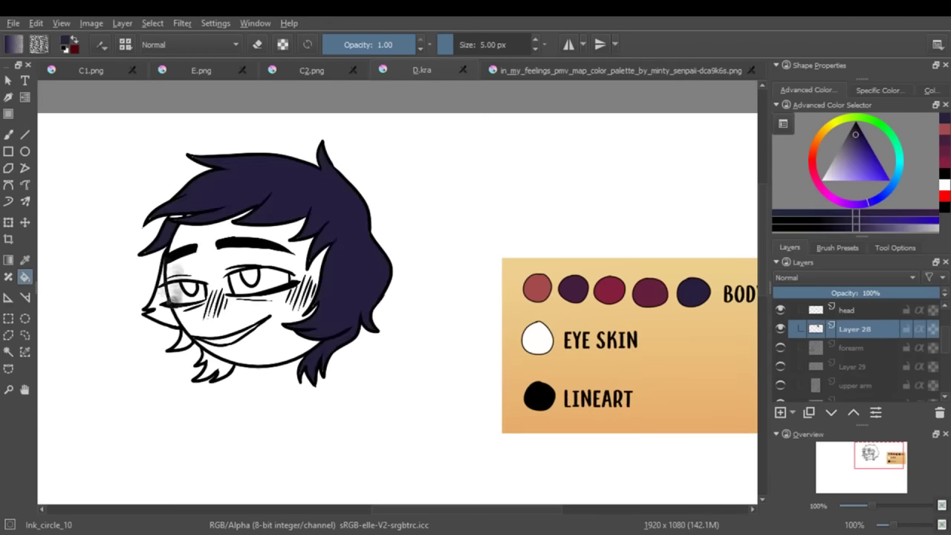
pyautogui.press('b')
pyautogui.press('+')
pyautogui.moveTo(133, 411); pyautogui.dragTo(354, 410)
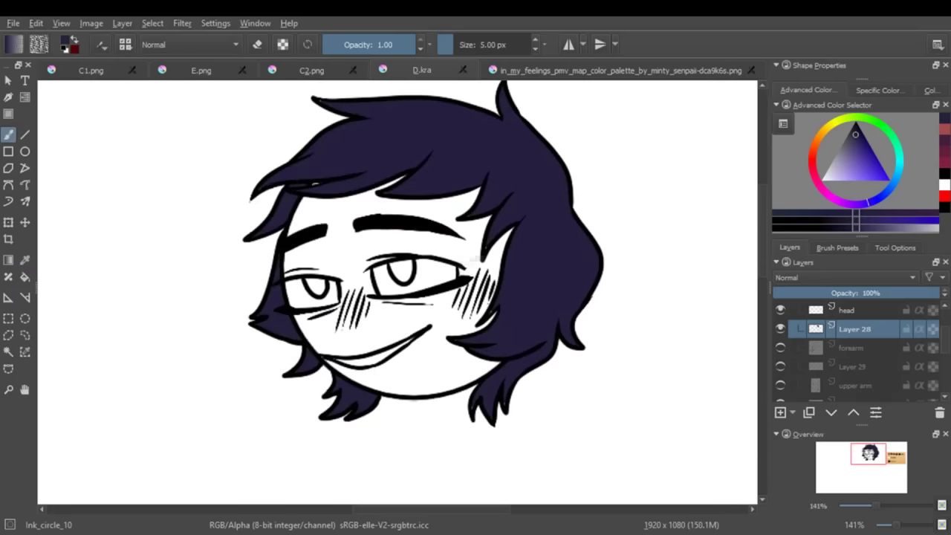
# Step: Fill the devil's face with brick red and the eyes and teeth with white
pyautogui.moveTo(476, 405); pyautogui.dragTo(338, 405)
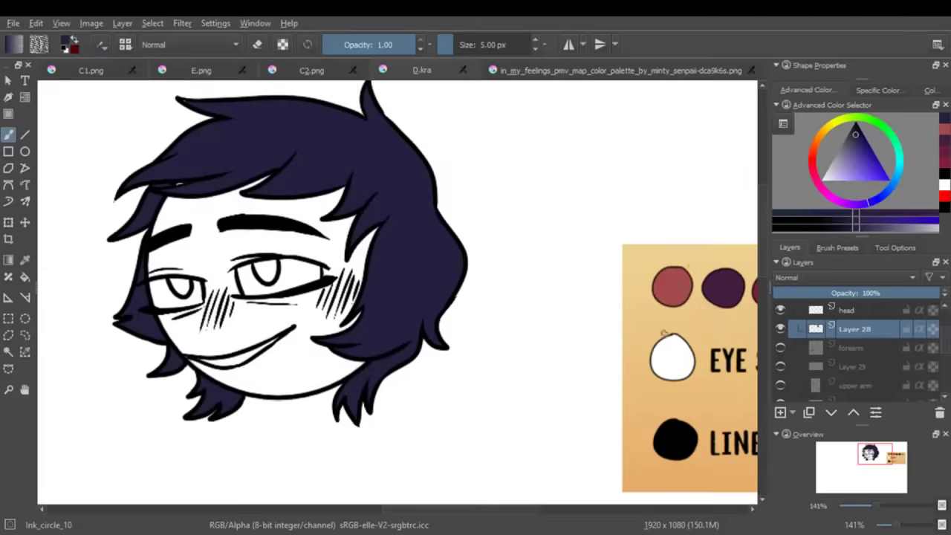
pyautogui.keyDown('ctrl'); pyautogui.click(672, 286); pyautogui.keyUp('ctrl')
pyautogui.press('f')
pyautogui.click(201, 250)
pyautogui.keyDown('ctrl'); pyautogui.click(672, 350); pyautogui.keyUp('ctrl')
# Step: Fill both of the devil's irises with the crimson swatch
pyautogui.hscroll(5, 424, 509)
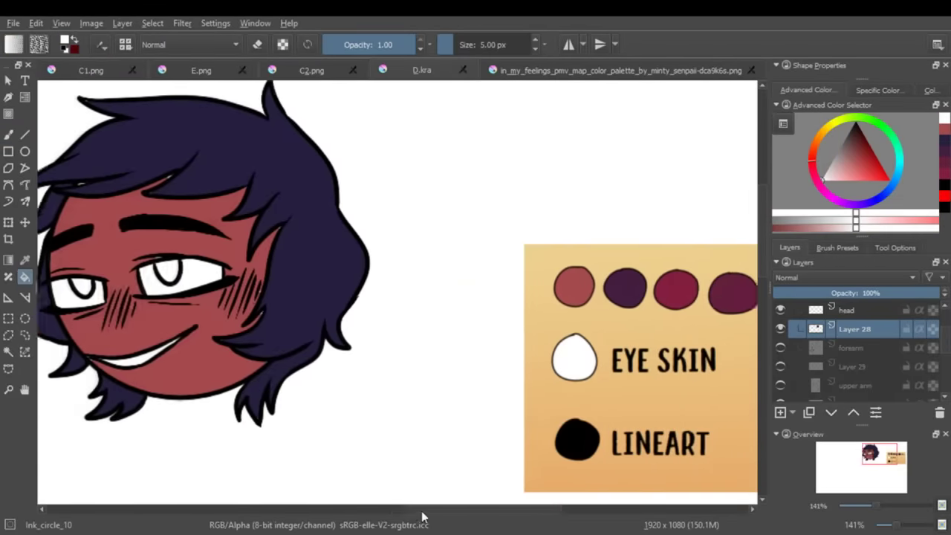
pyautogui.hscroll(-5, 423, 491)
pyautogui.click(330, 266)
pyautogui.click(373, 275)
# Step: Touch up gaps in the devil's head fill on Layer 28 by brush with colours sampled from the hair and skin
pyautogui.press('b')
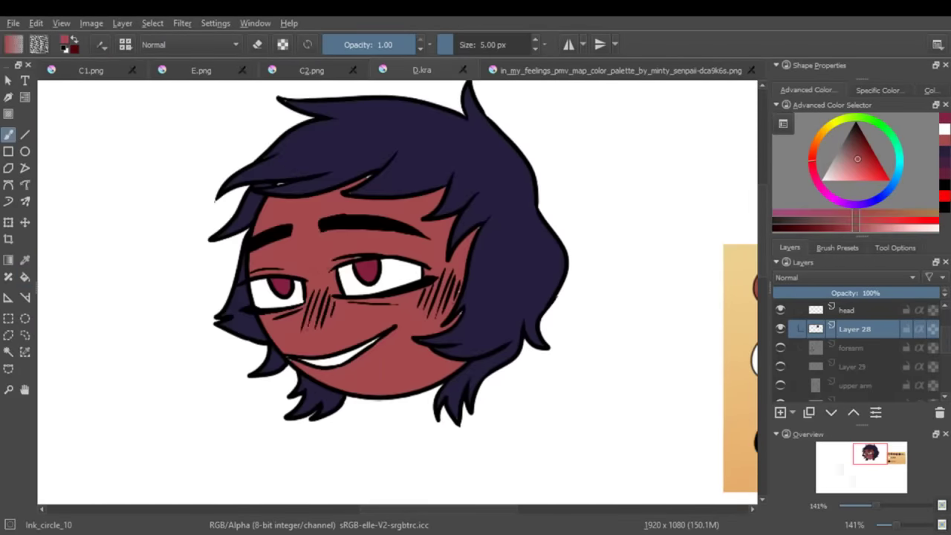
pyautogui.press('+')
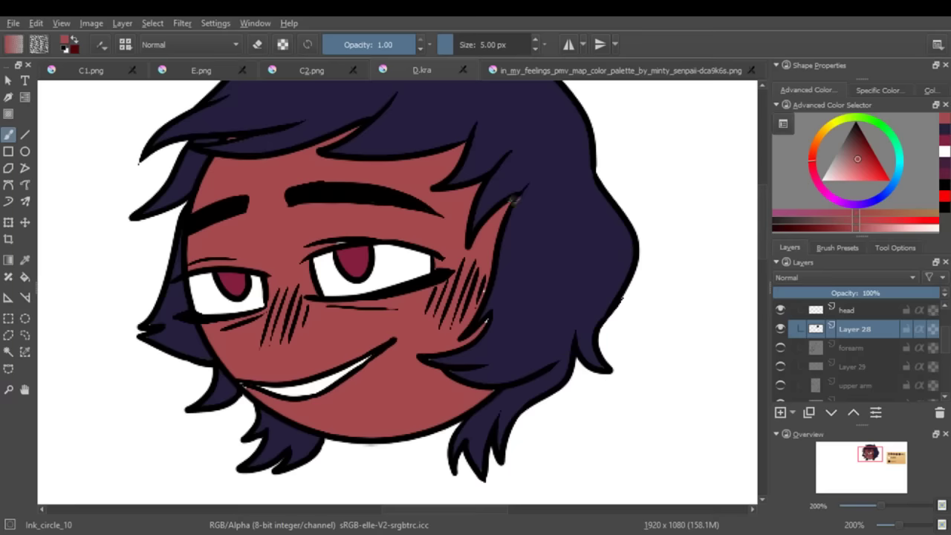
pyautogui.keyDown('ctrl'); pyautogui.click(553, 394); pyautogui.keyUp('ctrl')
pyautogui.keyDown('ctrl'); pyautogui.click(247, 384); pyautogui.keyUp('ctrl')
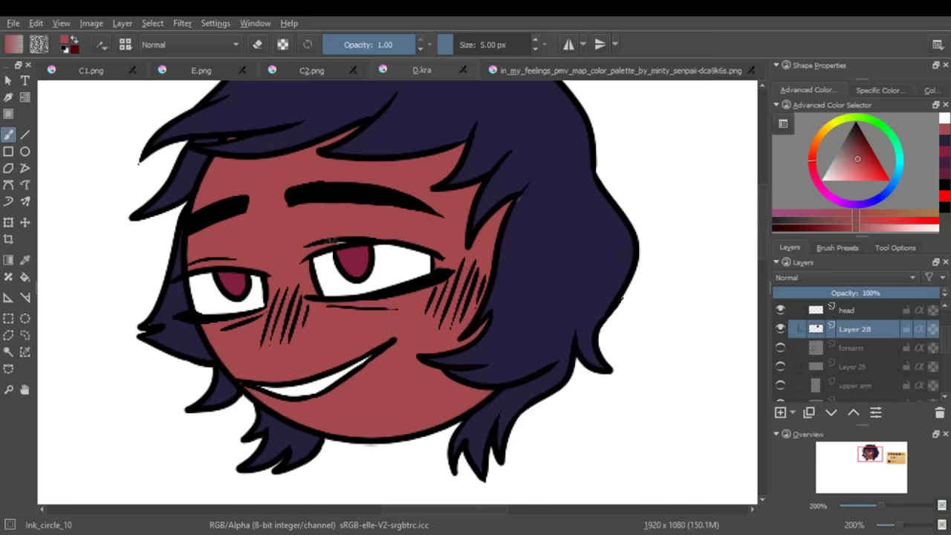
# Step: Show the devil's forearm, upper arm and body layers together with the head again
pyautogui.press('-')
pyautogui.press('-')
pyautogui.press('-')
pyautogui.press('-')
pyautogui.scroll(-1, 854, 349)
pyautogui.click(870, 349)
pyautogui.click(780, 385)
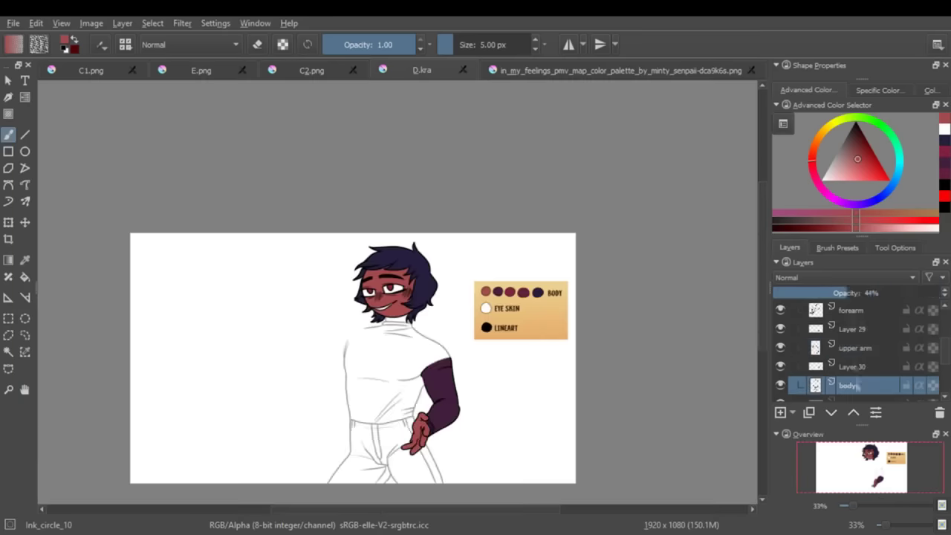
pyautogui.scroll(-2, 855, 349)
pyautogui.click(780, 347)
pyautogui.scroll(-2, 817, 342)
pyautogui.click(780, 334)
pyautogui.click(780, 309)
pyautogui.scroll(4, 458, 342)
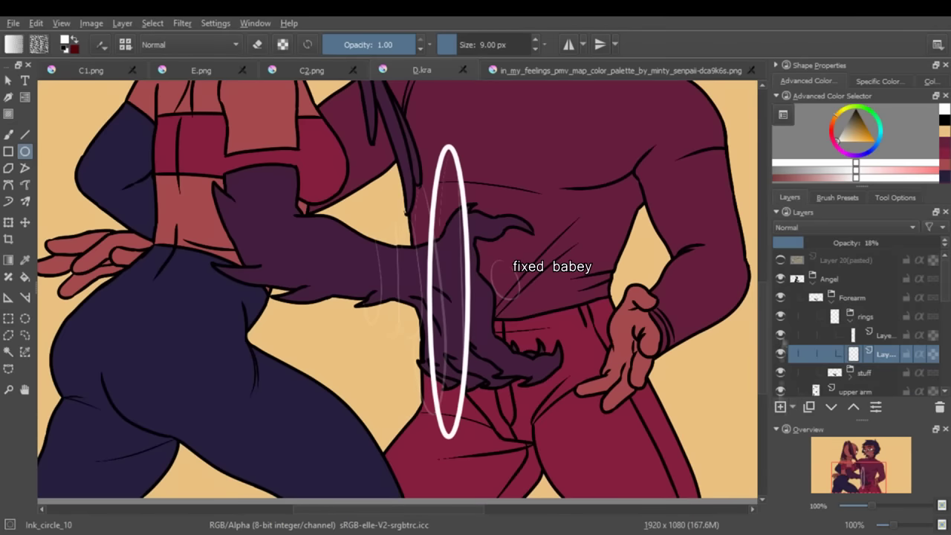
# Step: Add new layers in the rings group and draw upright white ellipses around the angel's forearm, each on its own layer
pyautogui.press('Insert')
pyautogui.press('Insert')
pyautogui.press('Insert')
pyautogui.press('Insert')
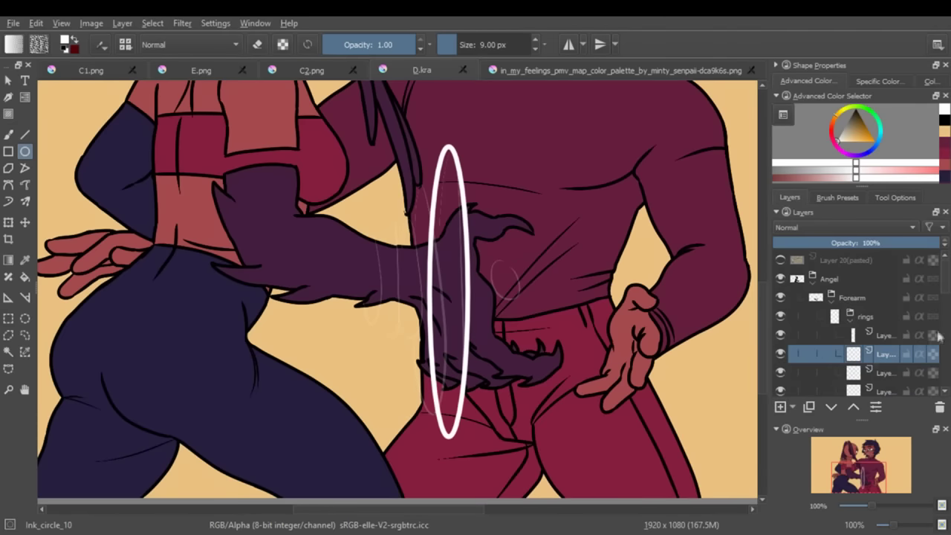
pyautogui.moveTo(418, 181)
pyautogui.mouseDown()
pyautogui.moveTo(458, 418)
pyautogui.moveTo(431, 282)
pyautogui.moveTo(450, 342)
pyautogui.moveTo(409, 335)
pyautogui.mouseUp()
pyautogui.press('Insert')
pyautogui.press('Insert')
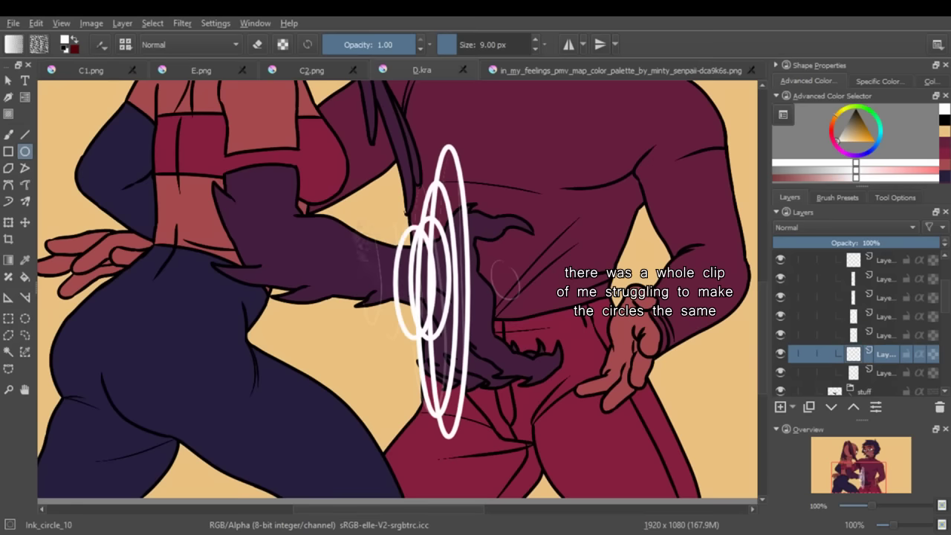
# Step: Transform the white ellipses one layer at a time to matching widths and space them out along the angel's forearm
pyautogui.moveTo(867, 505); pyautogui.dragTo(877, 510)
pyautogui.hotkey('ctrl', 't')
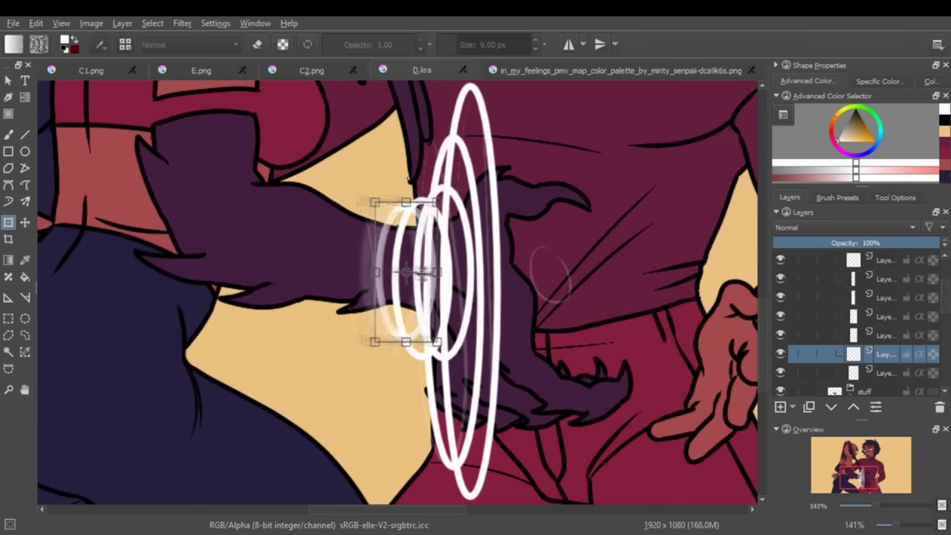
pyautogui.moveTo(375, 268); pyautogui.dragTo(349, 267)
pyautogui.press('pageup')
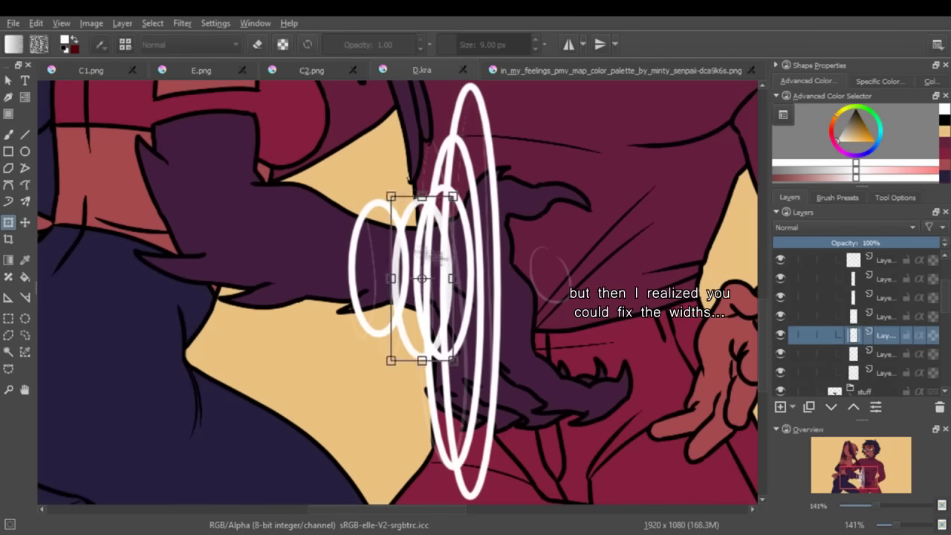
pyautogui.press('pageup')
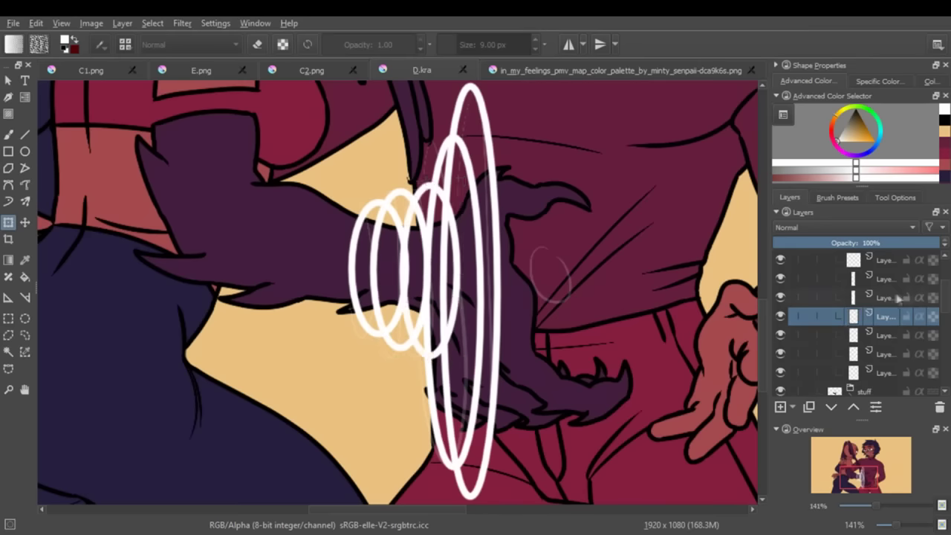
pyautogui.press('pageup')
pyautogui.press('pageup')
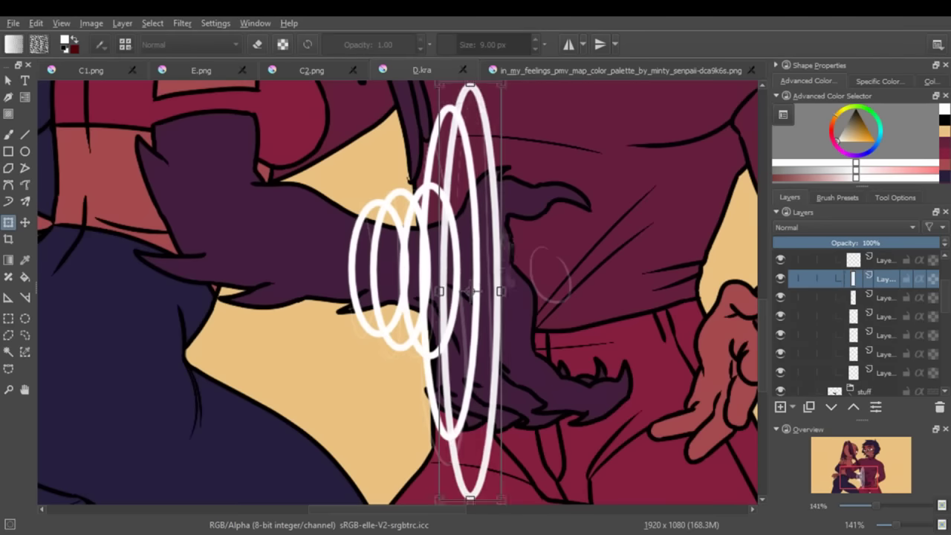
# Step: Scale the a1 and b1 ring frames slightly smaller than their a2 and b2 counterparts
pyautogui.moveTo(874, 505)
pyautogui.mouseDown()
pyautogui.moveTo(855, 507)
pyautogui.moveTo(869, 508)
pyautogui.mouseUp()
pyautogui.press('pagedown')
pyautogui.hotkey('ctrl', '+')
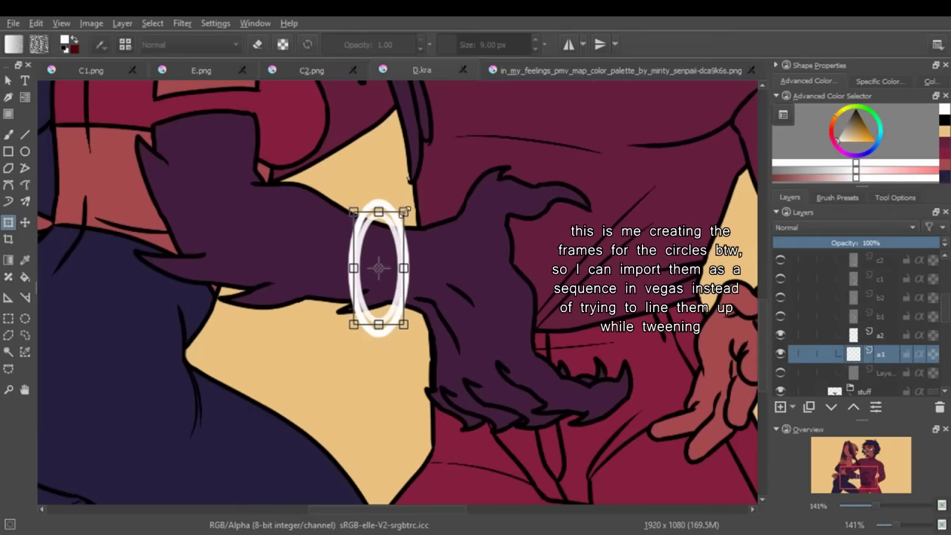
pyautogui.press('pagedown')
pyautogui.moveTo(430, 185); pyautogui.dragTo(425, 205)
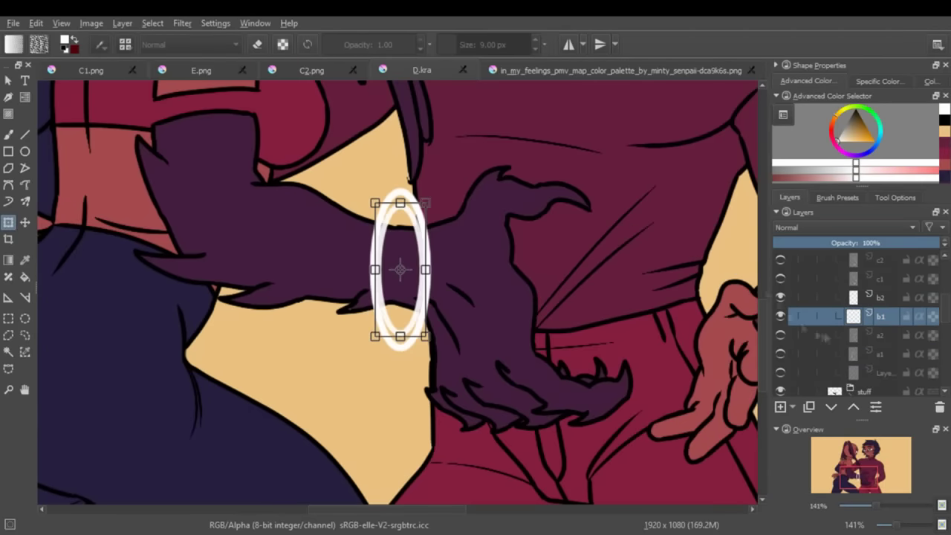
pyautogui.press('Return')
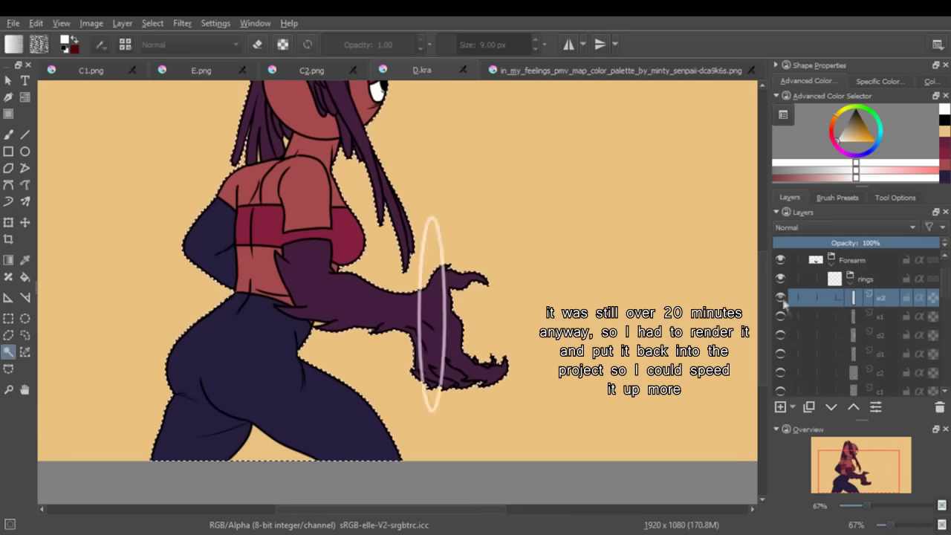
# Step: Erase the parts of rings e2, e1, d2 and d1 that pass behind the angel's forearm, using a 16 px eraser inside the figure selection
pyautogui.scroll(3, 397, 298)
pyautogui.press('b')
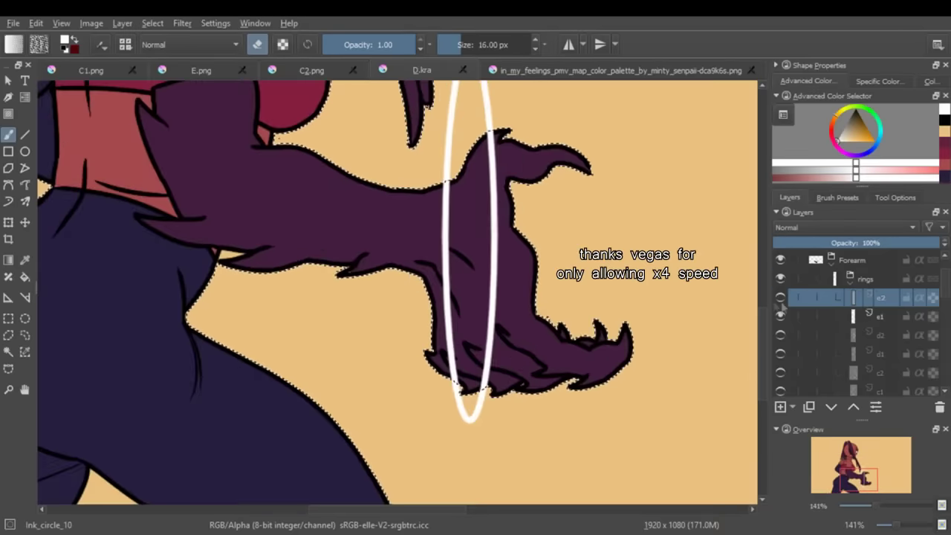
pyautogui.click(818, 315)
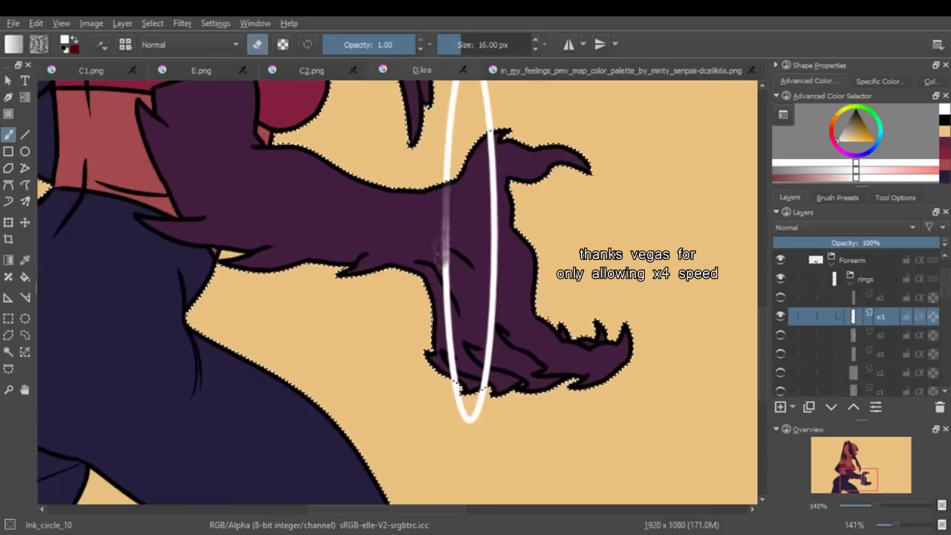
pyautogui.click(817, 335)
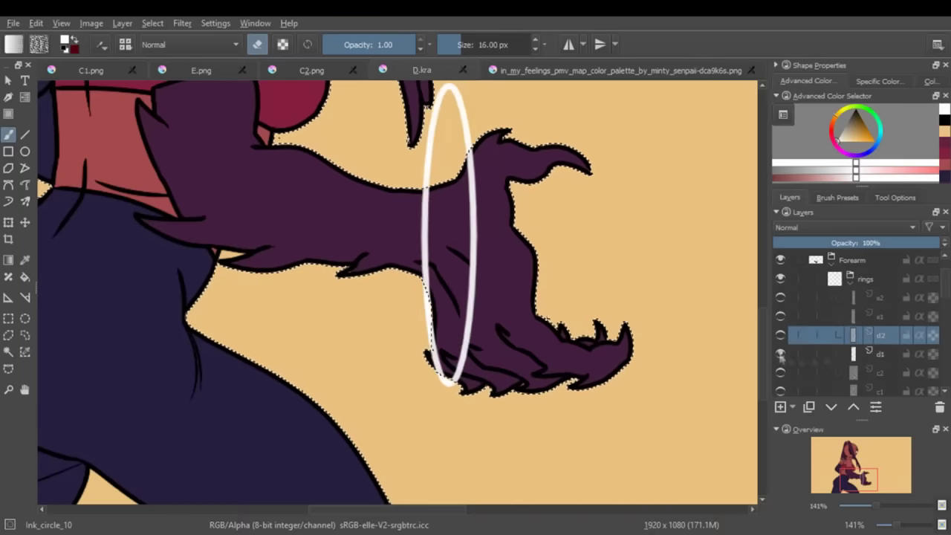
pyautogui.click(817, 354)
# Step: Erase the hidden far sides of rings c2, c1, b2, b1, a2 and a1 where they cross the angel's forearm
pyautogui.click(817, 371)
pyautogui.scroll(-1, 817, 334)
pyautogui.click(817, 315)
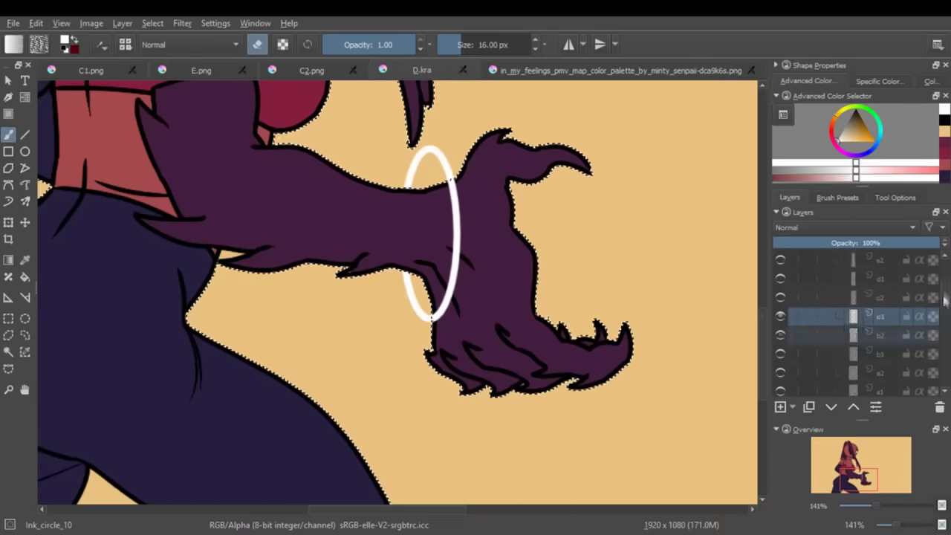
pyautogui.click(798, 334)
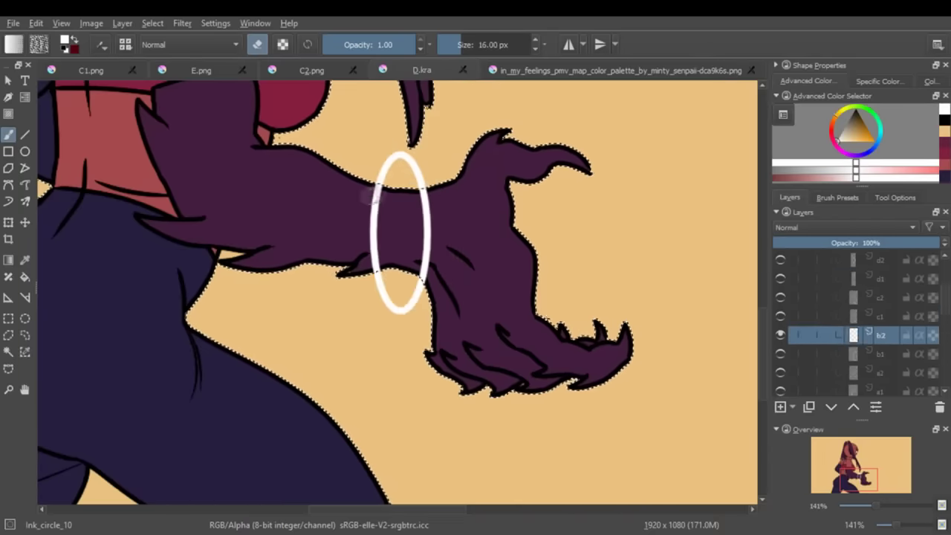
pyautogui.click(799, 354)
pyautogui.click(799, 371)
pyautogui.scroll(-1, 798, 356)
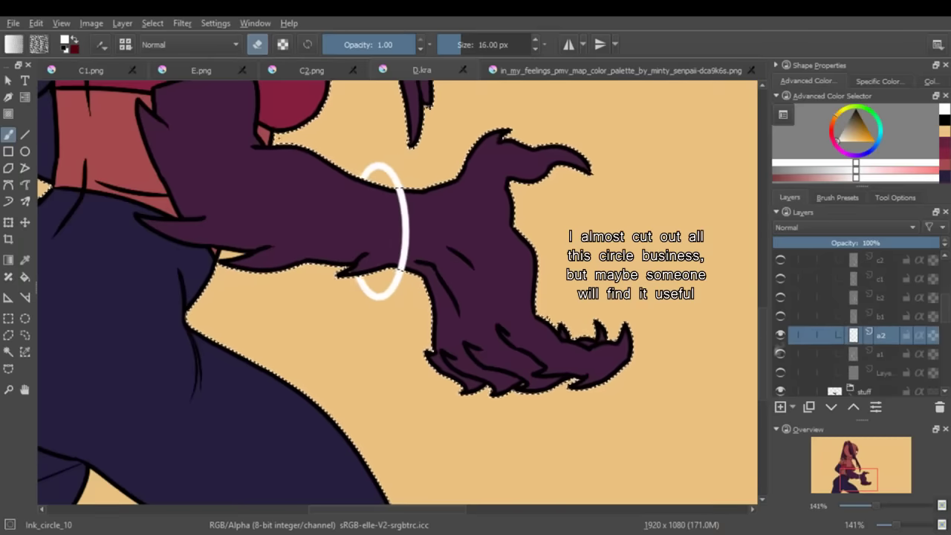
pyautogui.click(798, 354)
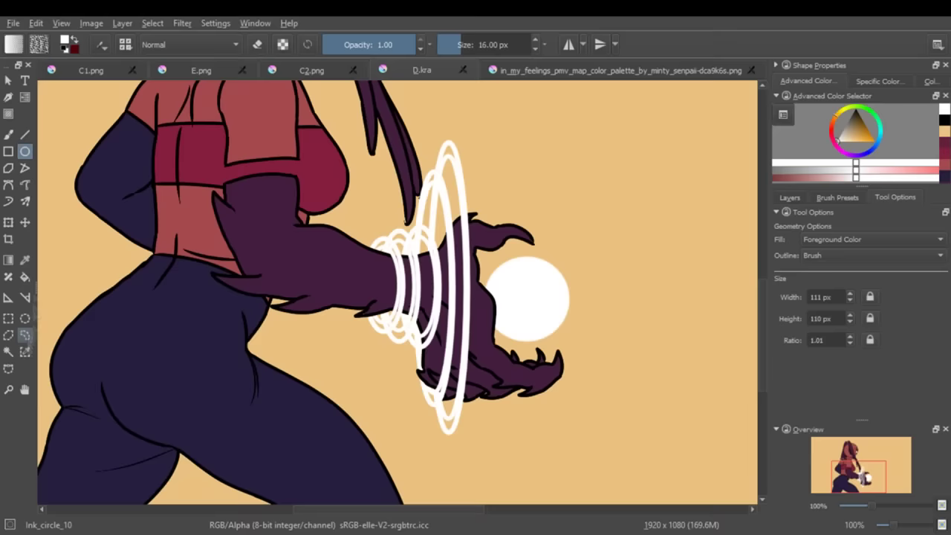
# Step: Position the white circle in the angel's open hand and duplicate it onto a layer named circle2
pyautogui.press('t')
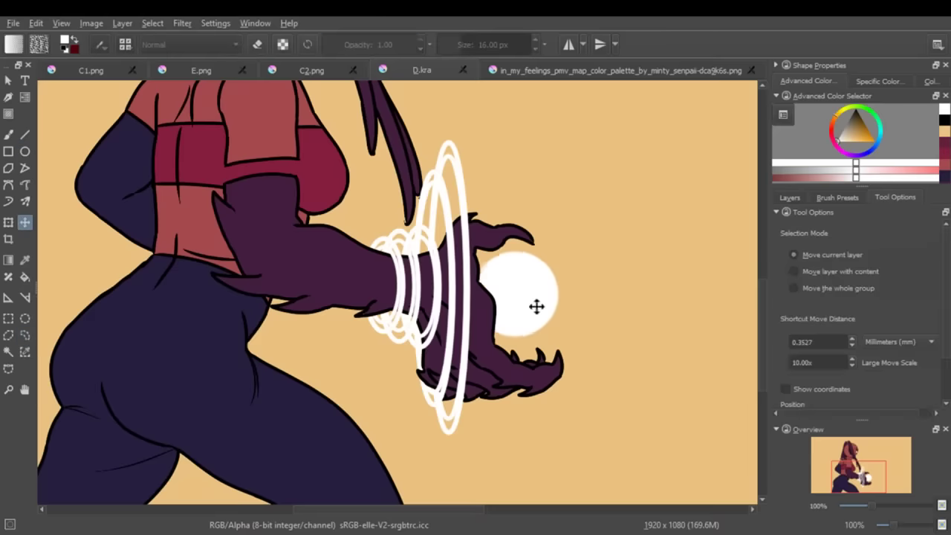
pyautogui.moveTo(864, 506); pyautogui.dragTo(877, 496)
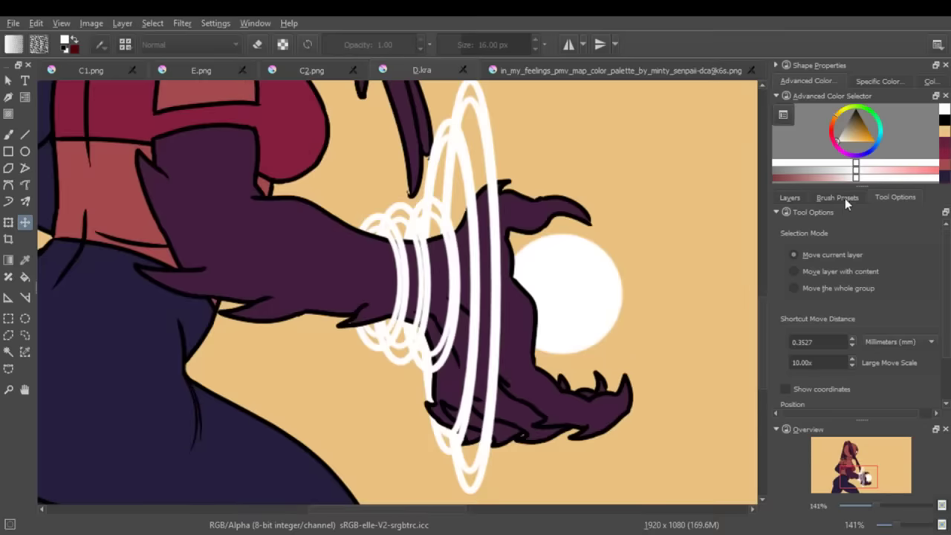
pyautogui.click(790, 198)
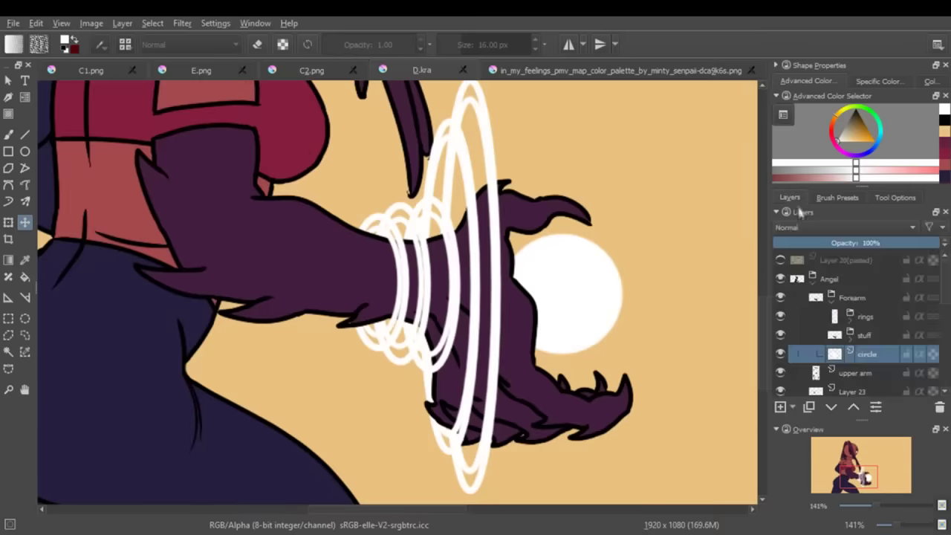
pyautogui.press('Insert')
pyautogui.doubleClick(874, 361)
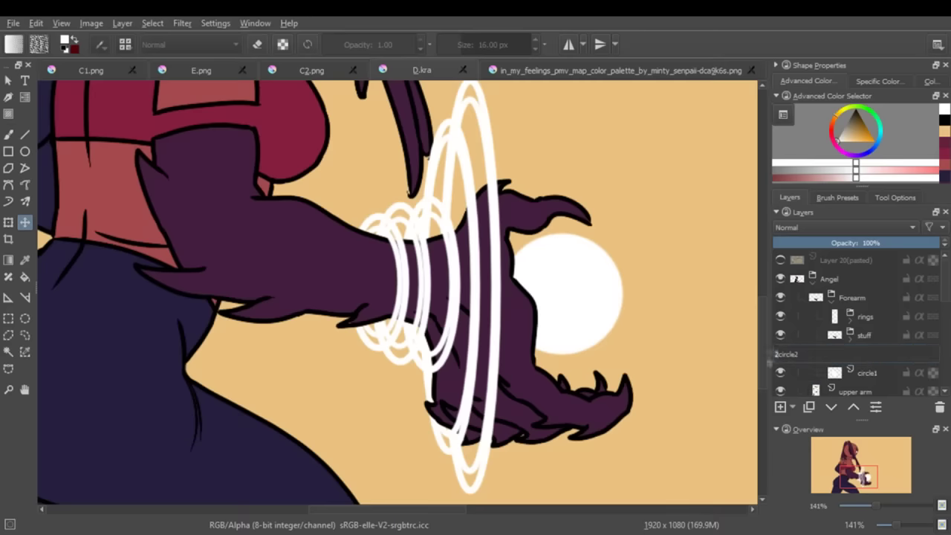
pyautogui.press('Return')
# Step: Scale circle1 down slightly around its centre with circle2 hidden, and show circle2 again
pyautogui.click(779, 354)
pyautogui.click(867, 373)
pyautogui.hotkey('ctrl', 't')
pyautogui.click(895, 197)
pyautogui.click(790, 198)
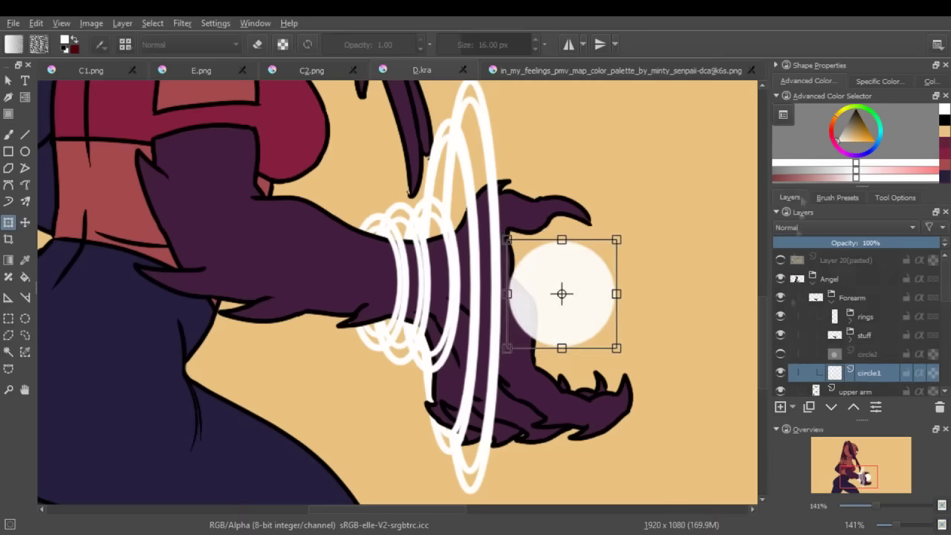
pyautogui.press('Return')
pyautogui.press('-')
pyautogui.press('-')
pyautogui.press('-')
pyautogui.press('-')
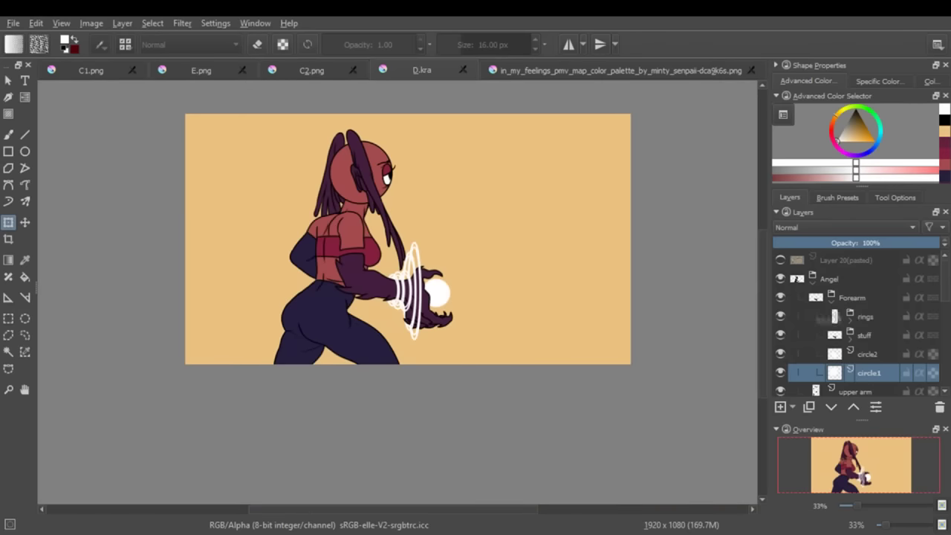